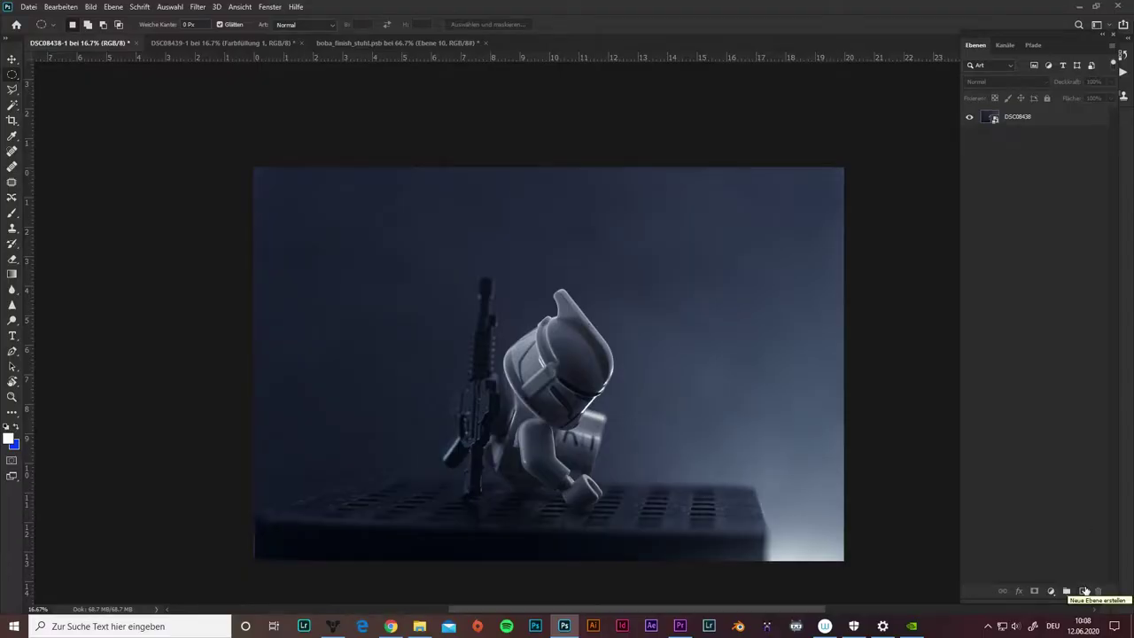
Add a retouching layer and spot-heal the dark specks on the helmet fin and background
click(1084, 590)
key(j)
scroll(579, 228, up, 3)
drag(611, 381, 632, 404)
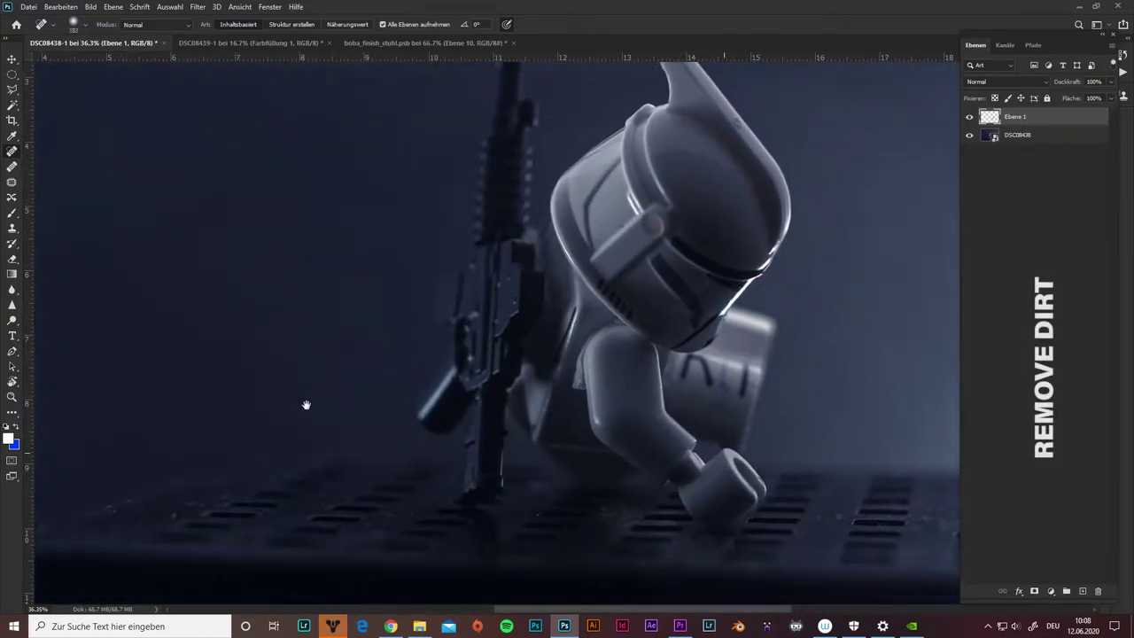
drag(315, 452, 333, 459)
drag(390, 398, 660, 341)
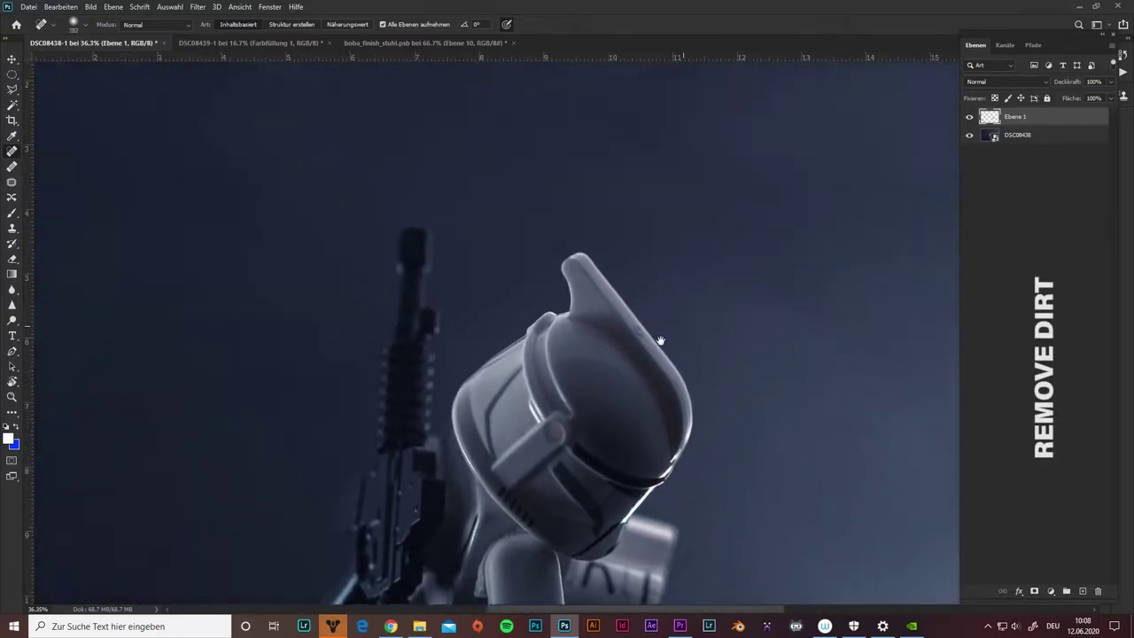
scroll(660, 341, up, 3)
drag(432, 232, 442, 209)
drag(436, 314, 453, 314)
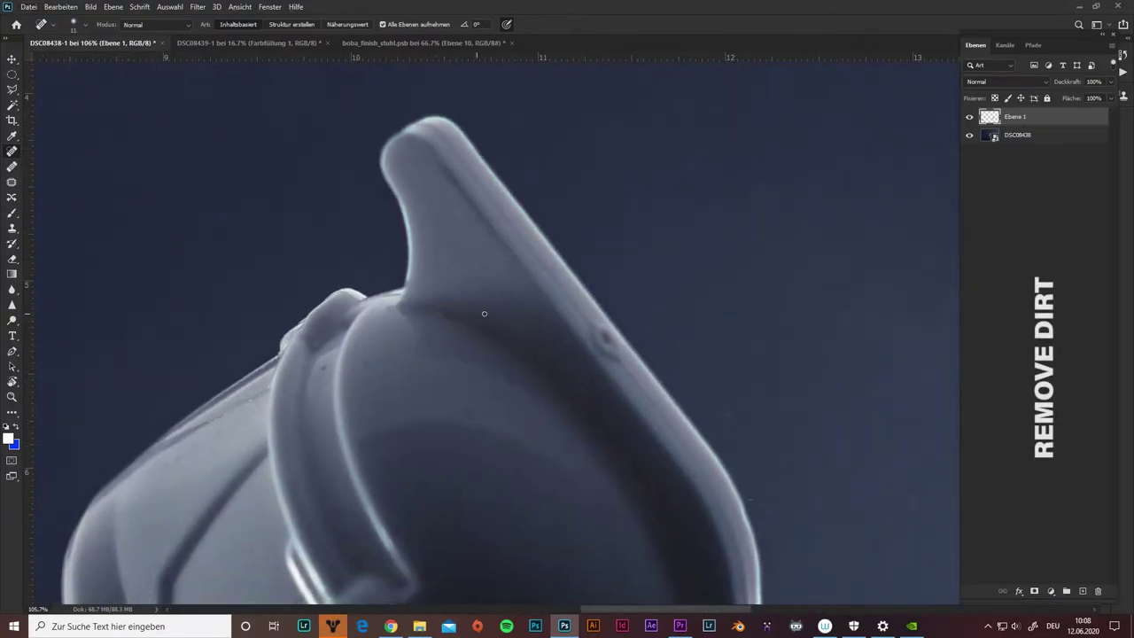
scroll(397, 337, up, 2)
Pan and zoom around the helmet, checking for remaining dust spots
mouse_move(311, 402)
mouse_down()
mouse_move(303, 351)
mouse_move(374, 238)
mouse_up()
drag(419, 481, 439, 279)
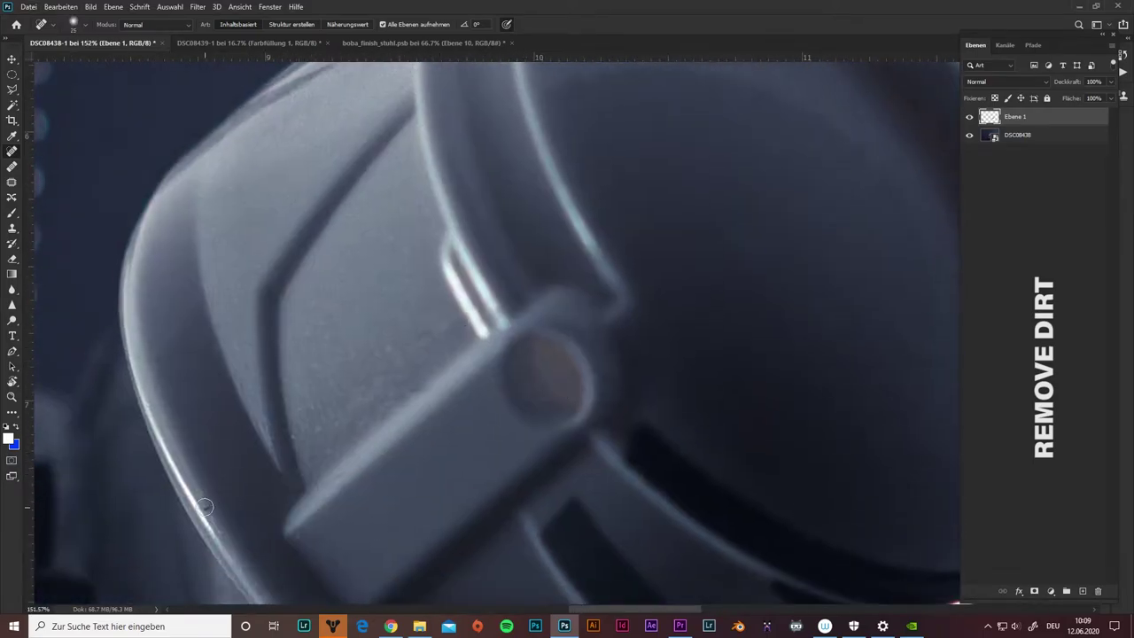
scroll(310, 447, up, 3)
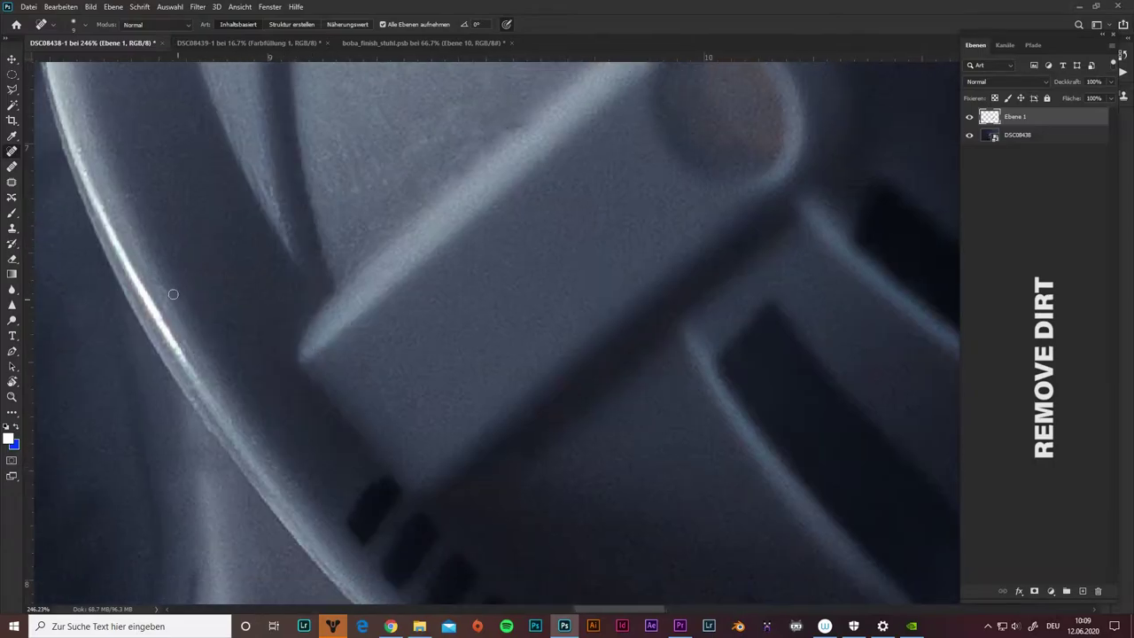
scroll(326, 449, down, 3)
scroll(661, 434, right, 2)
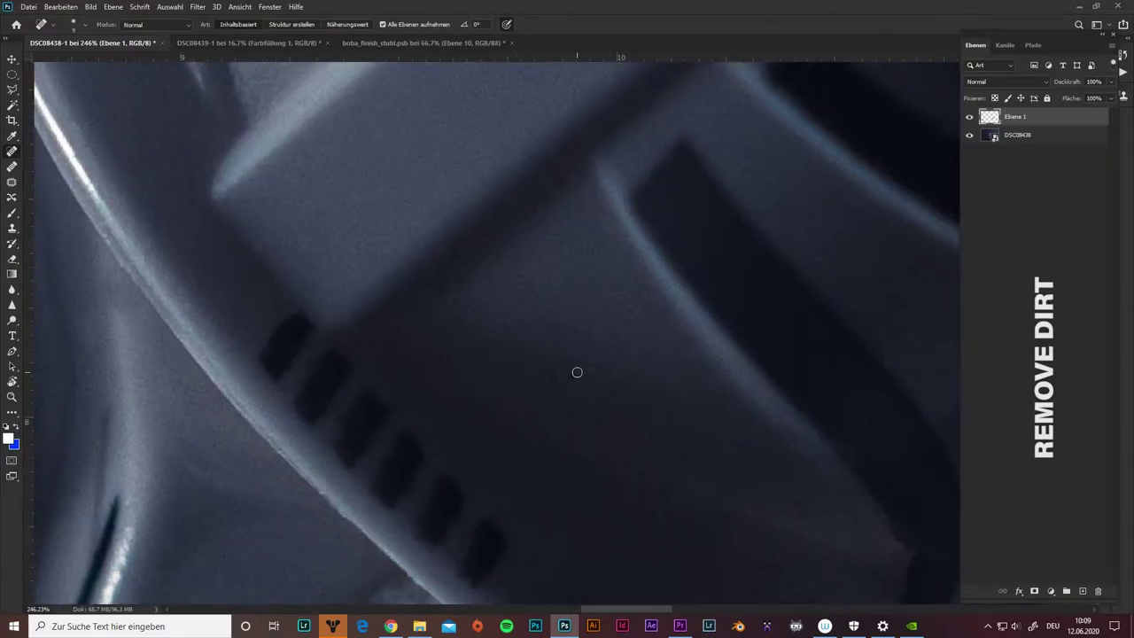
scroll(638, 310, down, 3)
scroll(496, 306, left, 3)
scroll(354, 345, down, 2)
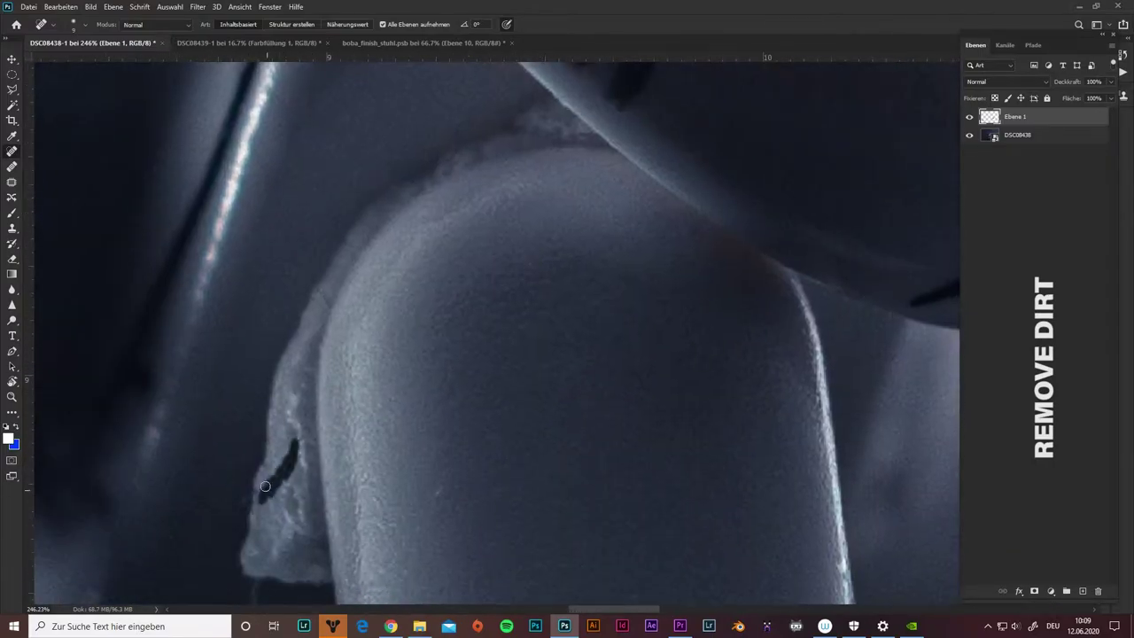
scroll(325, 476, down, 3)
scroll(412, 364, right, 1)
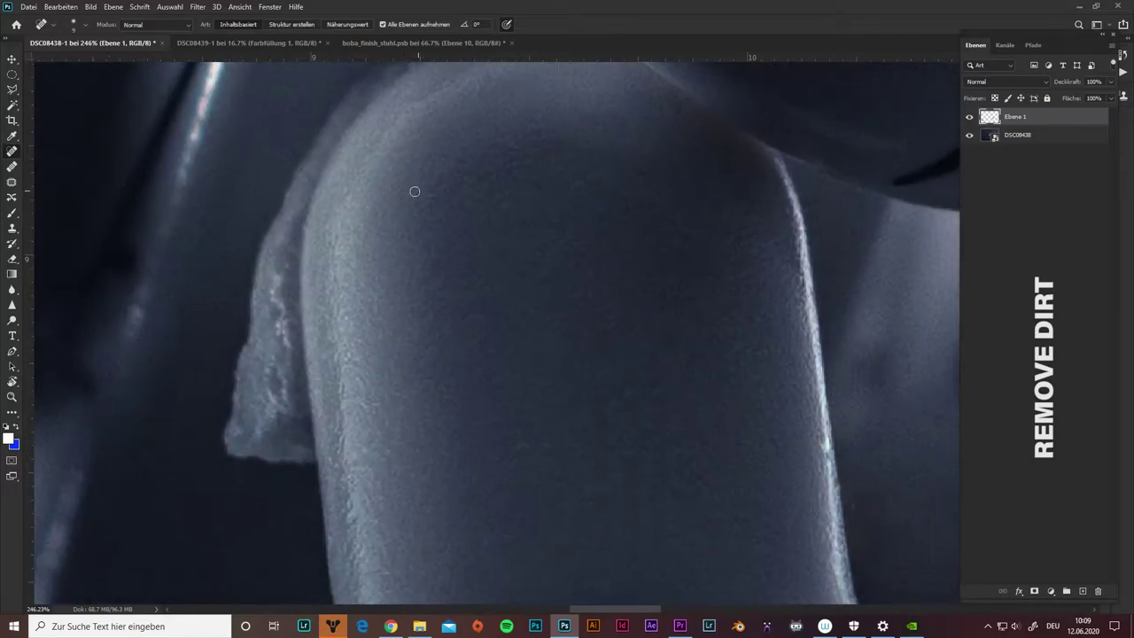
scroll(414, 191, down, 5)
scroll(709, 468, up, 4)
scroll(671, 375, up, 2)
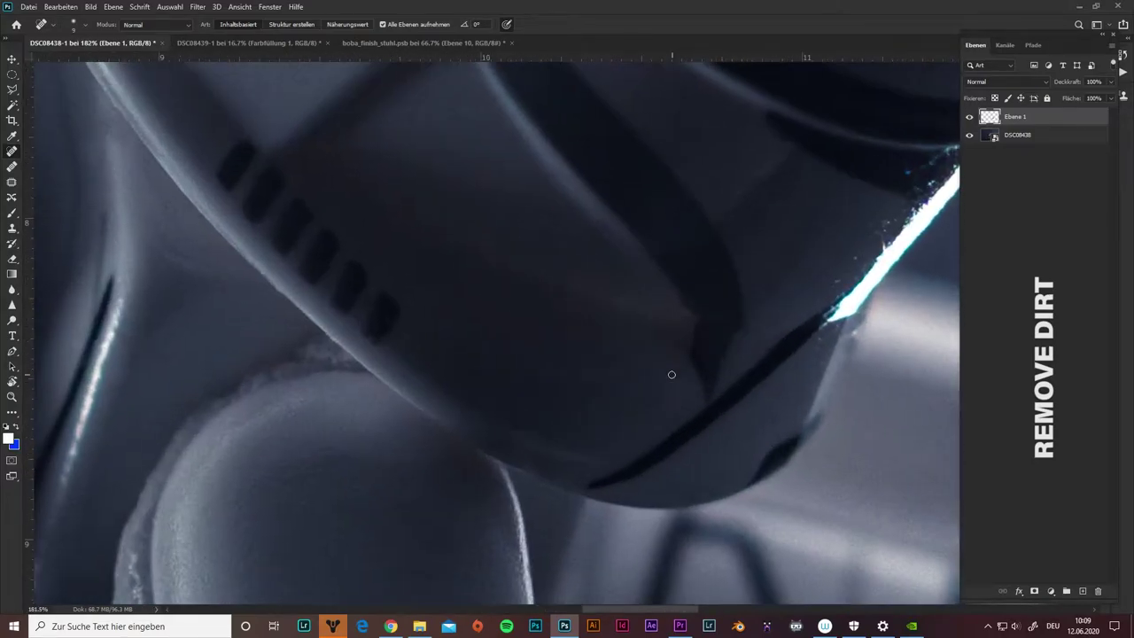
scroll(504, 403, down, 5)
scroll(688, 375, up, 5)
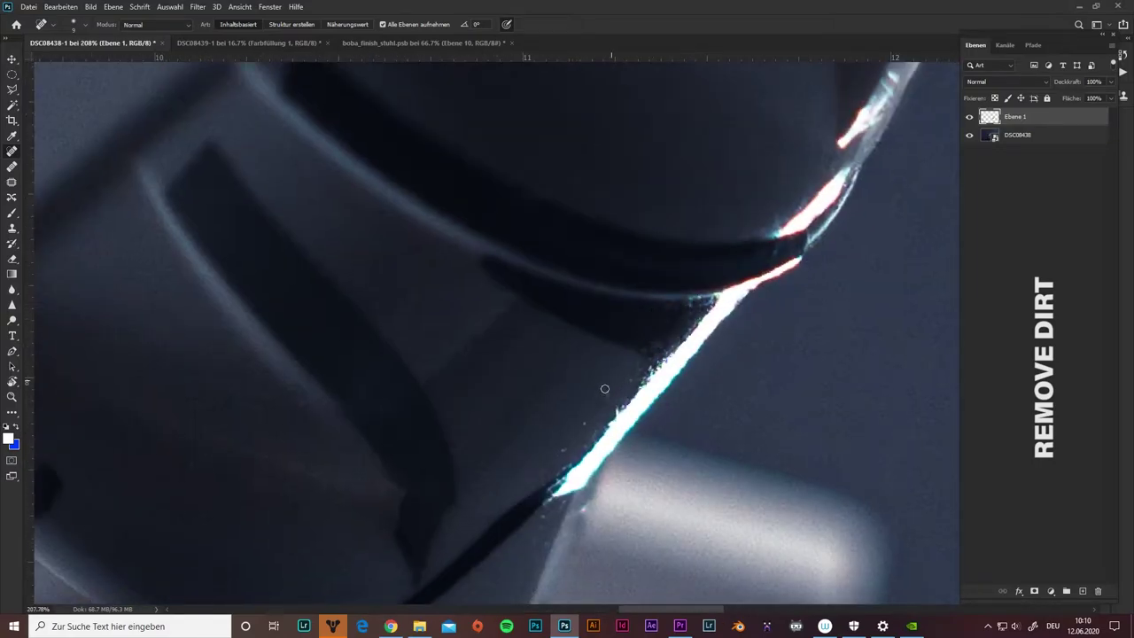
scroll(648, 437, down, 2)
scroll(648, 437, left, 2)
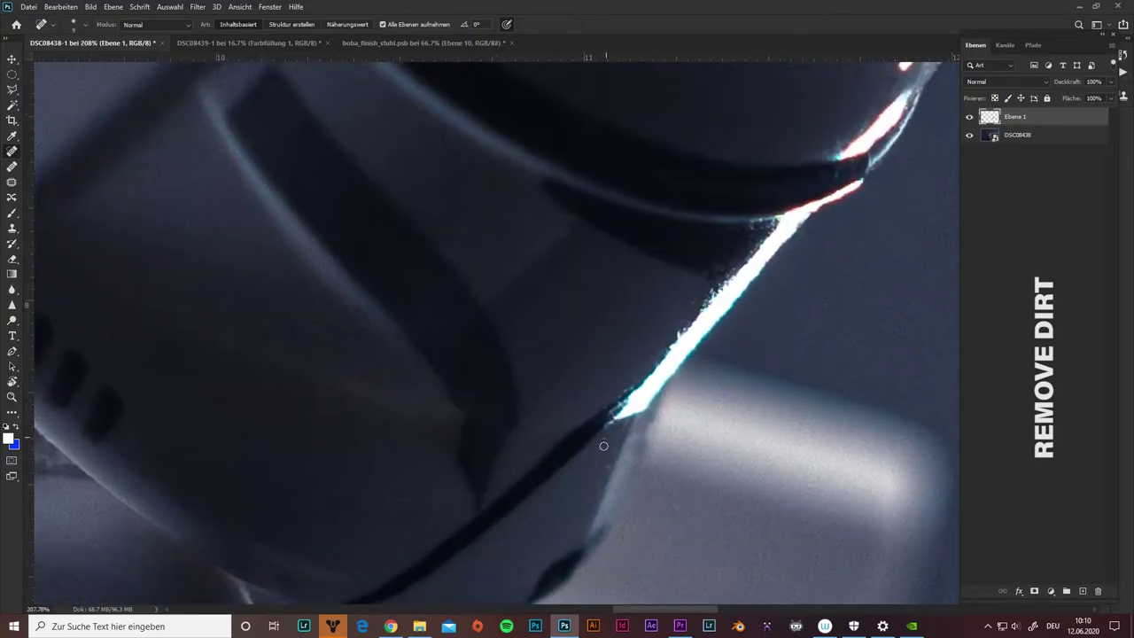
scroll(674, 389, up, 4)
scroll(709, 355, right, 3)
scroll(739, 413, down, 3)
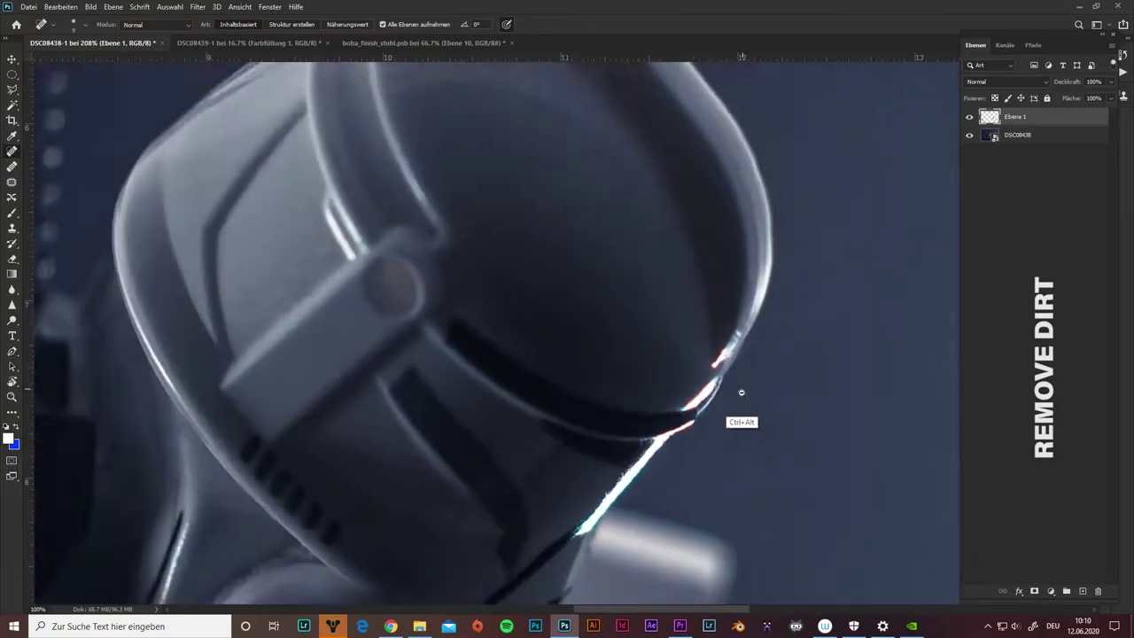
scroll(714, 385, down, 2)
scroll(476, 412, up, 5)
scroll(312, 308, up, 2)
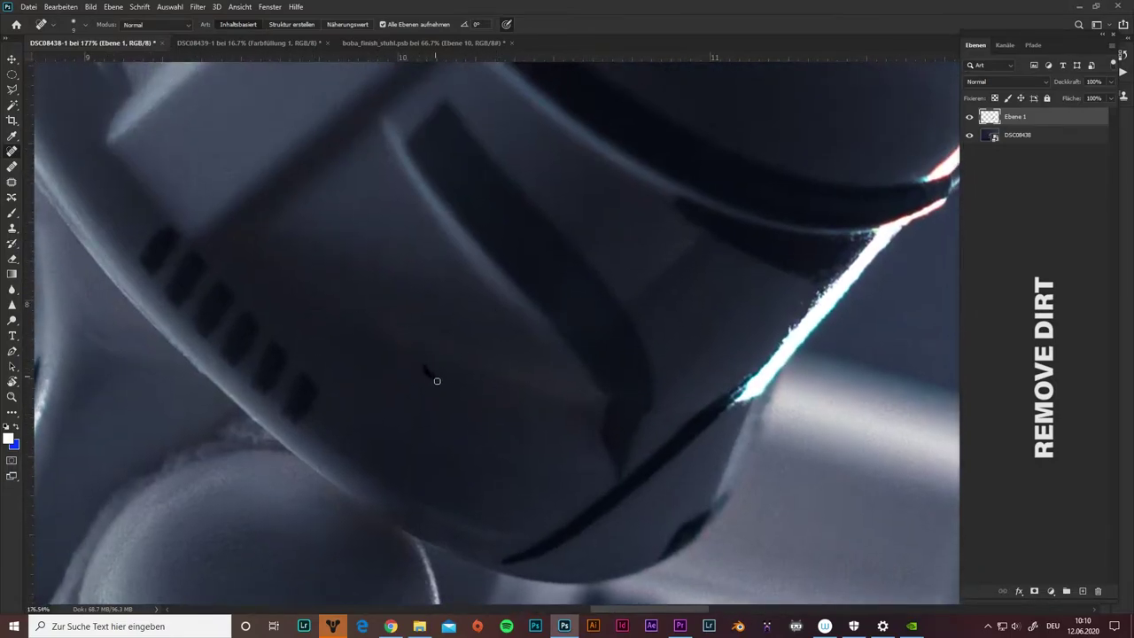
scroll(433, 378, down, 2)
scroll(471, 437, down, 3)
scroll(648, 124, up, 5)
scroll(734, 398, up, 2)
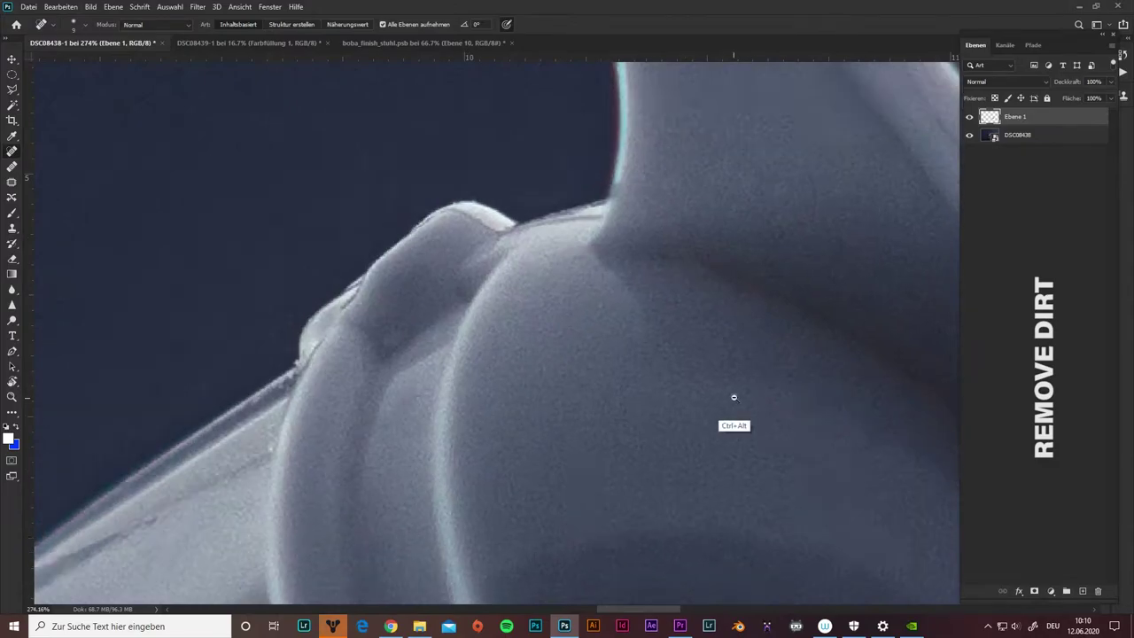
scroll(733, 397, down, 3)
scroll(582, 353, up, 3)
scroll(653, 377, down, 3)
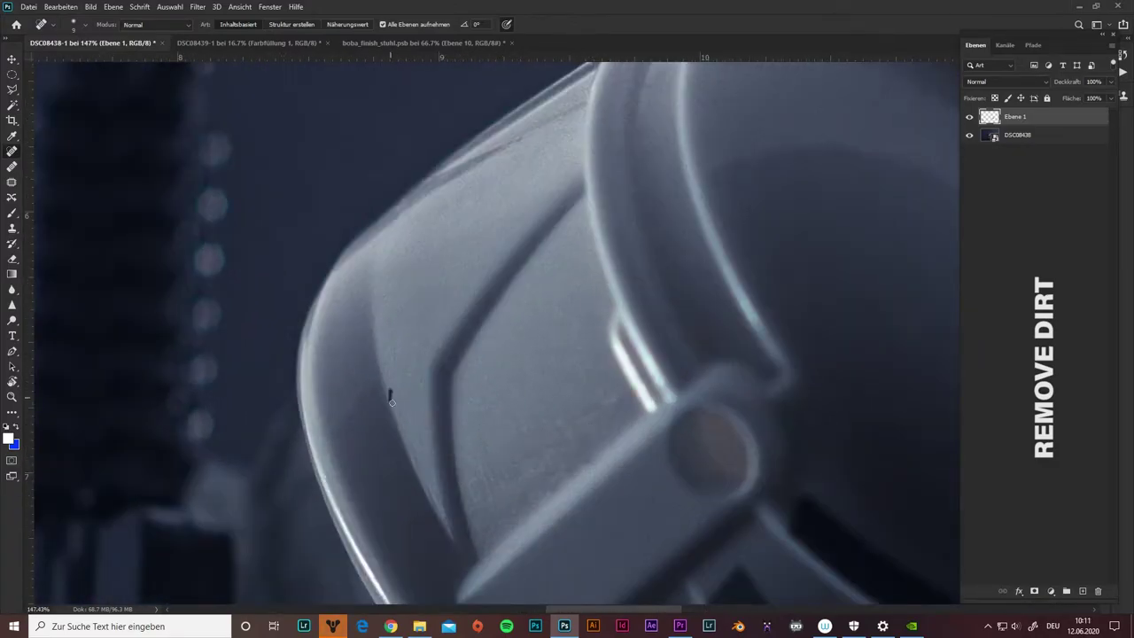
scroll(391, 401, down, 5)
scroll(598, 454, up, 1)
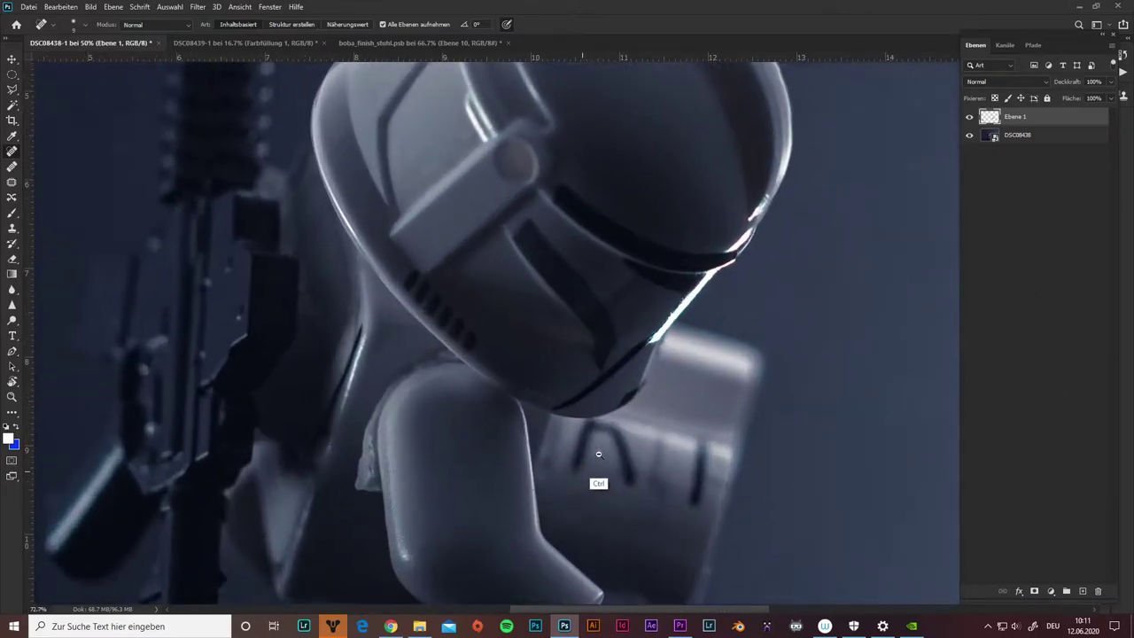
scroll(602, 463, down, 3)
scroll(635, 425, up, 1)
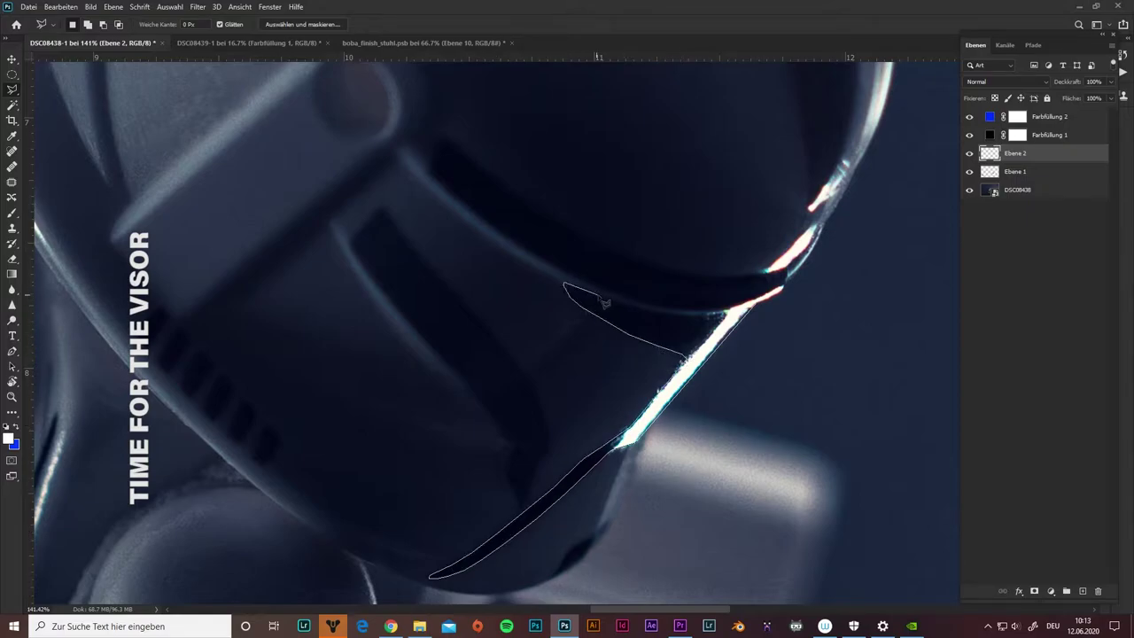
Close the visor-slit selection and fill it with white
key(Return)
key(ctrl+minus)
key(ctrl+minus)
key(alt+BackSpace)
Make the visor shape a smart object with a black layer inside, blended with Negativ multiplizieren
right_click(1047, 157)
click(864, 221)
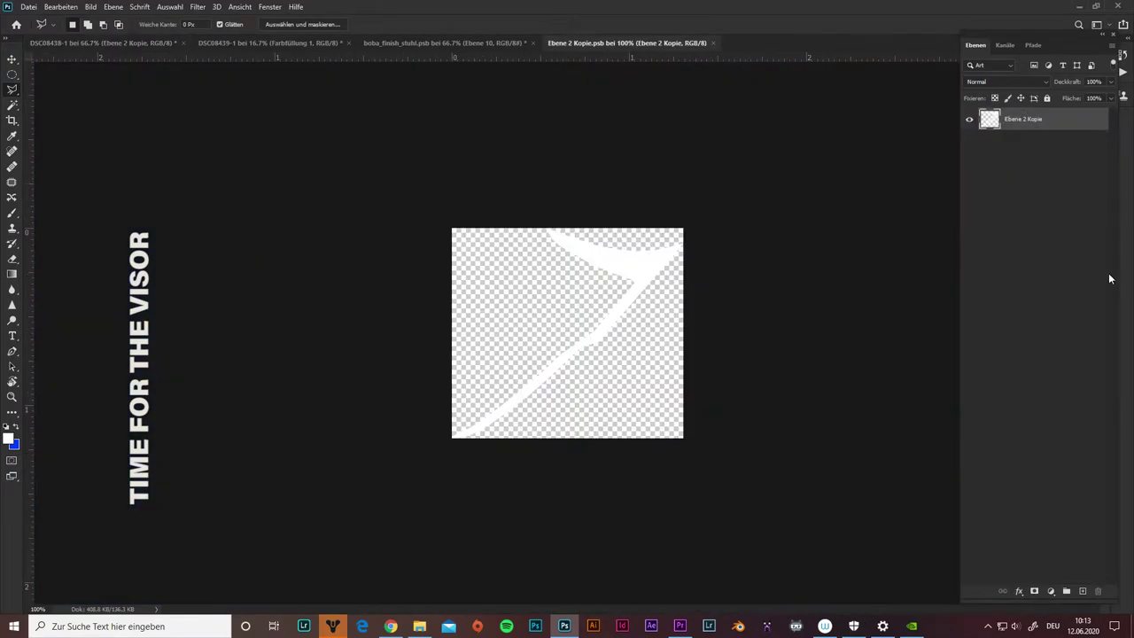
key(alt+BackSpace)
key(ctrl+s)
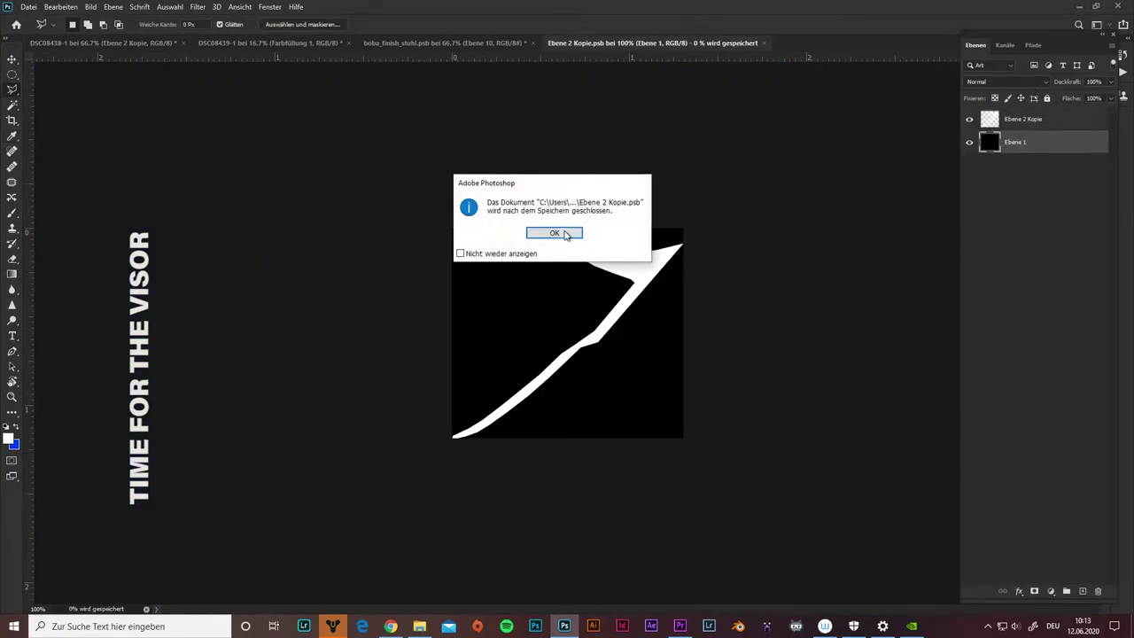
key(Return)
key(ctrl+w)
click(1005, 81)
Start a Blur Gallery Field Blur on the visor shape
click(1001, 180)
click(197, 6)
click(425, 219)
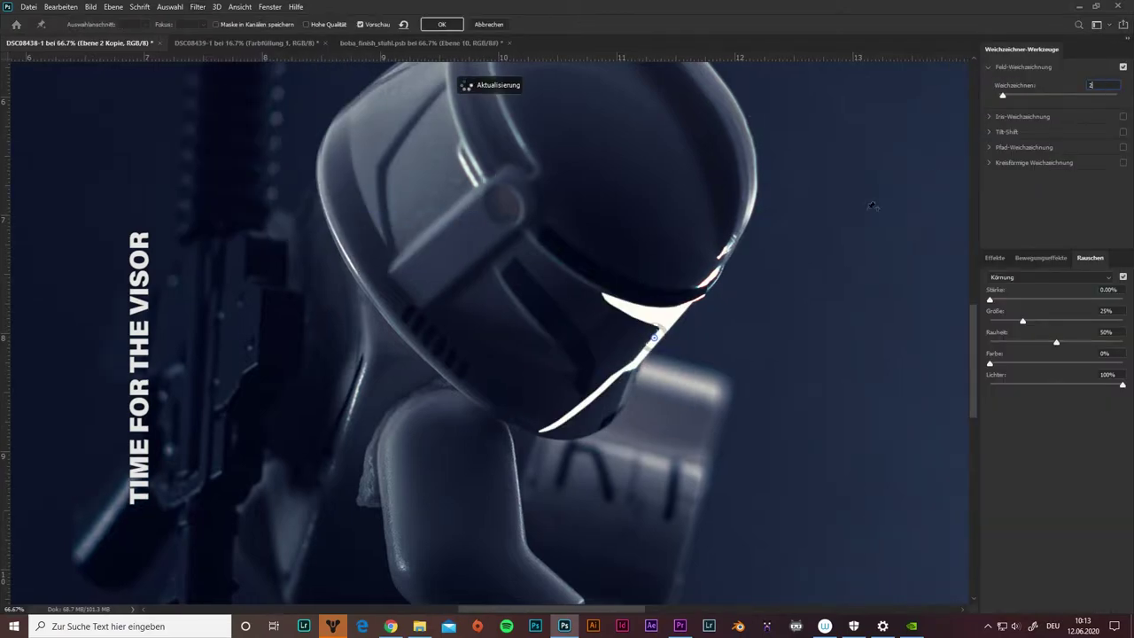
Apply the Field Blur to the visor shape, readjusting it once
click(443, 24)
double_click(1037, 184)
text(3)
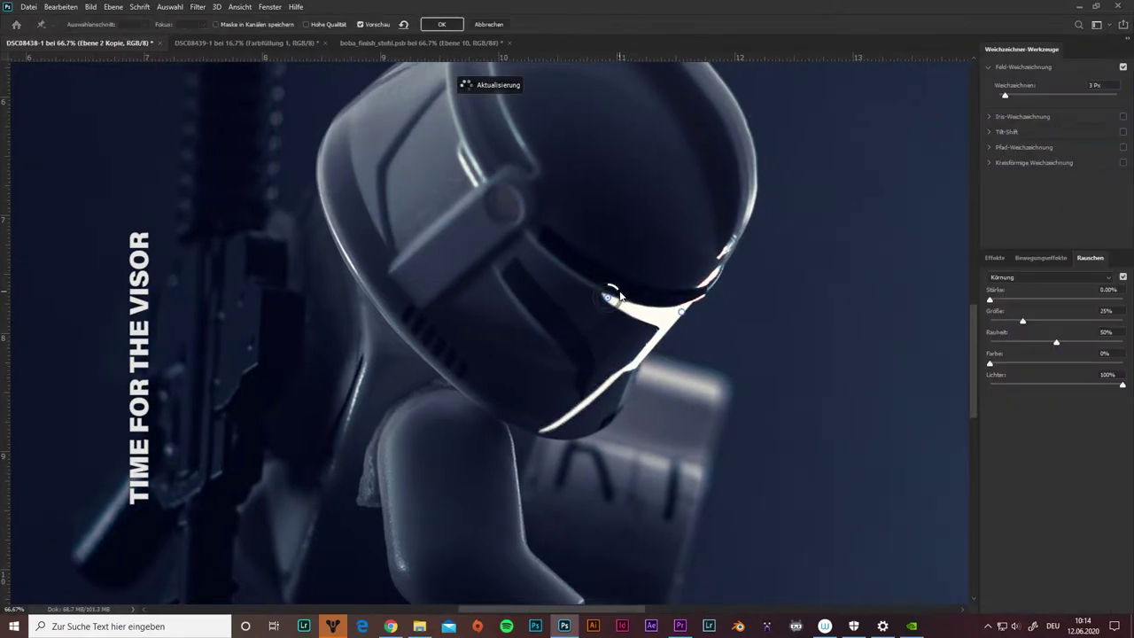
key(Return)
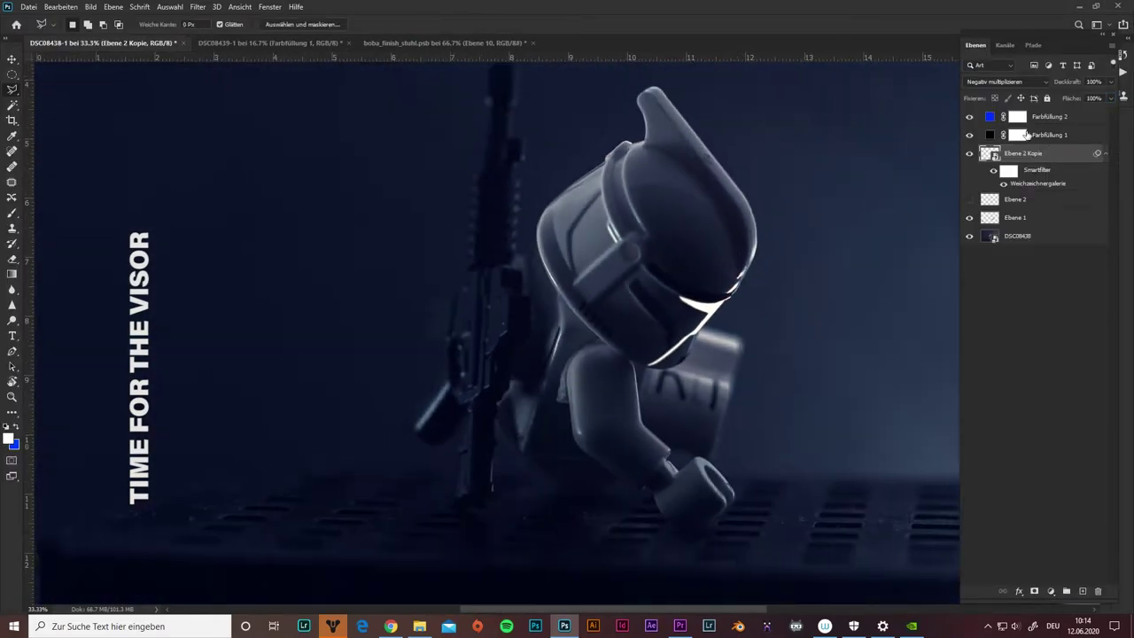
Stack three duplicates of the visor with increasing Gaussian blur, the widest about 86.8
key(ctrl+j)
click(197, 6)
click(434, 277)
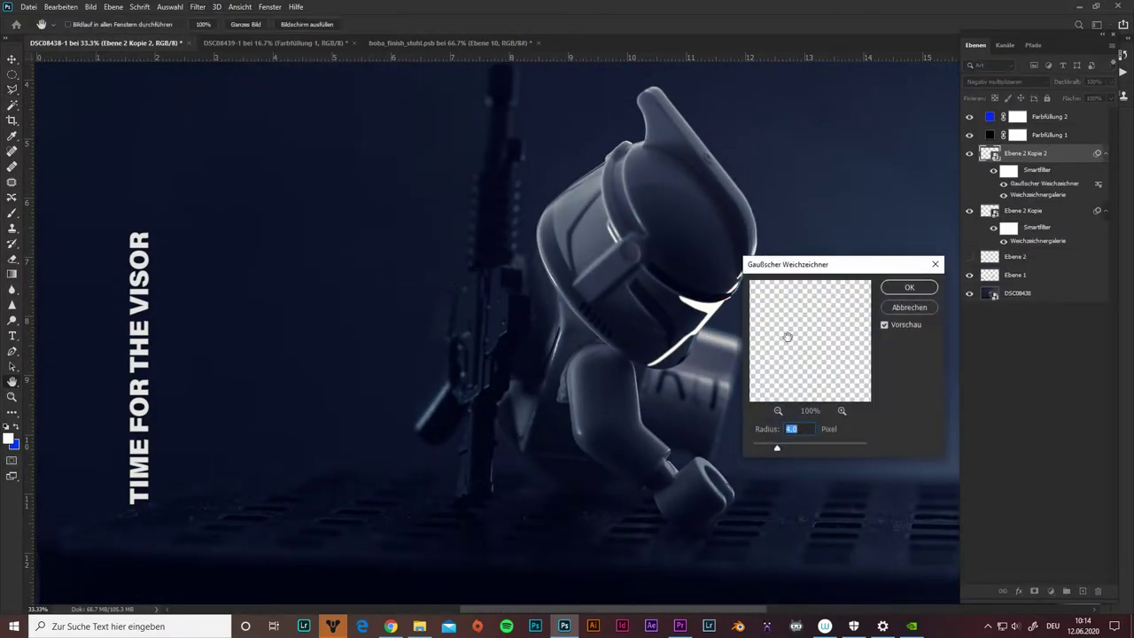
key(Return)
key(ctrl+j)
key(l)
key(ctrl+alt+f)
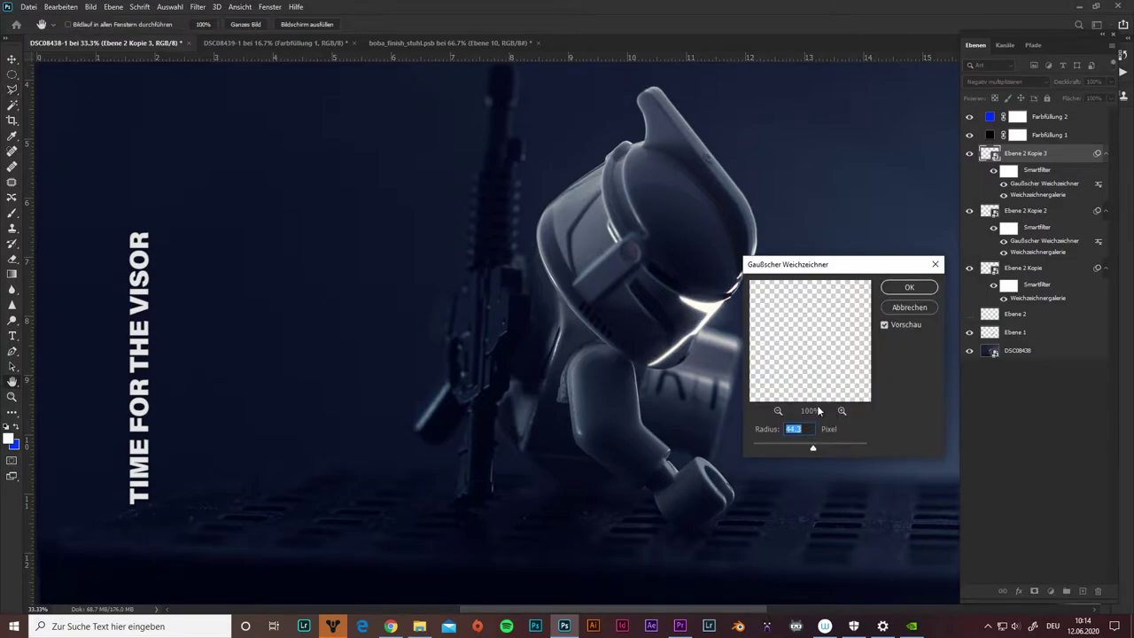
key(Return)
key(ctrl+j)
key(ctrl+alt+f)
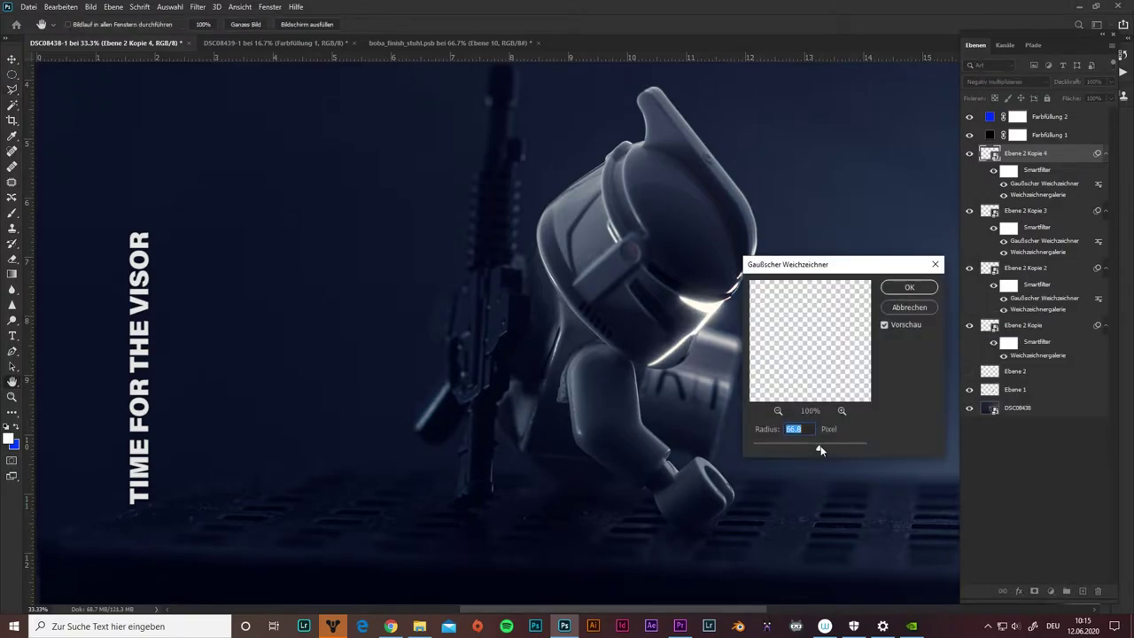
key(Escape)
click(1025, 371)
Give Ebene 2 a blue Outer Glow layer style with an enlarged size
double_click(1047, 373)
mouse_move(673, 253)
mouse_down()
mouse_move(868, 262)
mouse_move(1049, 371)
mouse_move(903, 302)
mouse_up()
click(842, 473)
click(1021, 351)
click(900, 368)
click(980, 321)
drag(975, 264, 947, 258)
drag(1019, 408, 1028, 405)
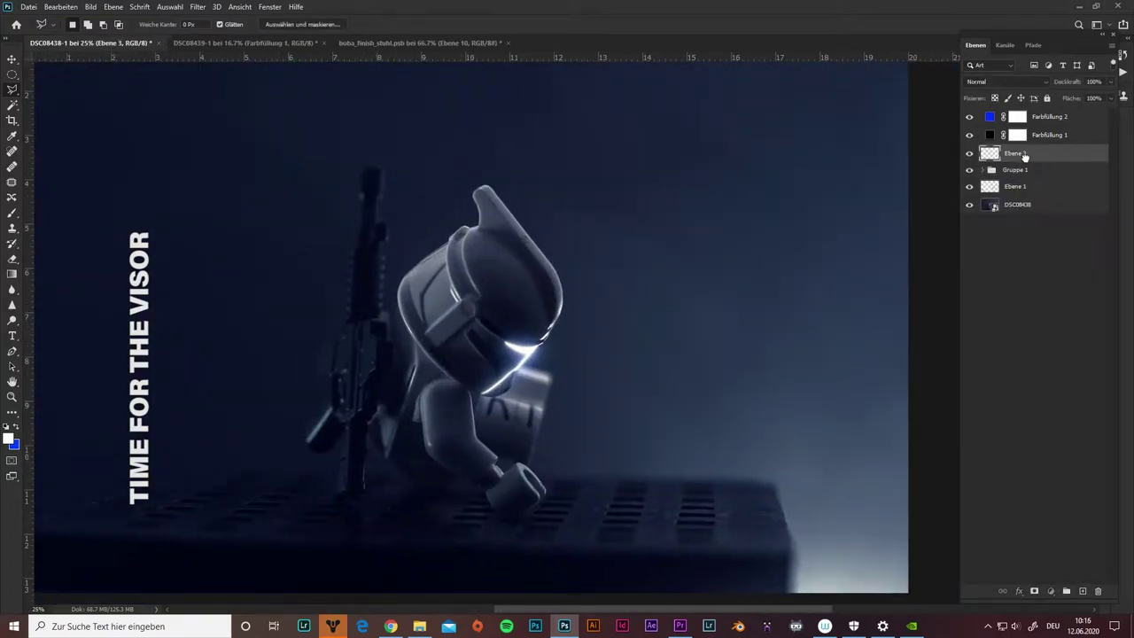
Set Ebene 3 to Negativ multiplizieren and paint a soft #0060ff blue haze around the visor
click(1001, 81)
click(992, 180)
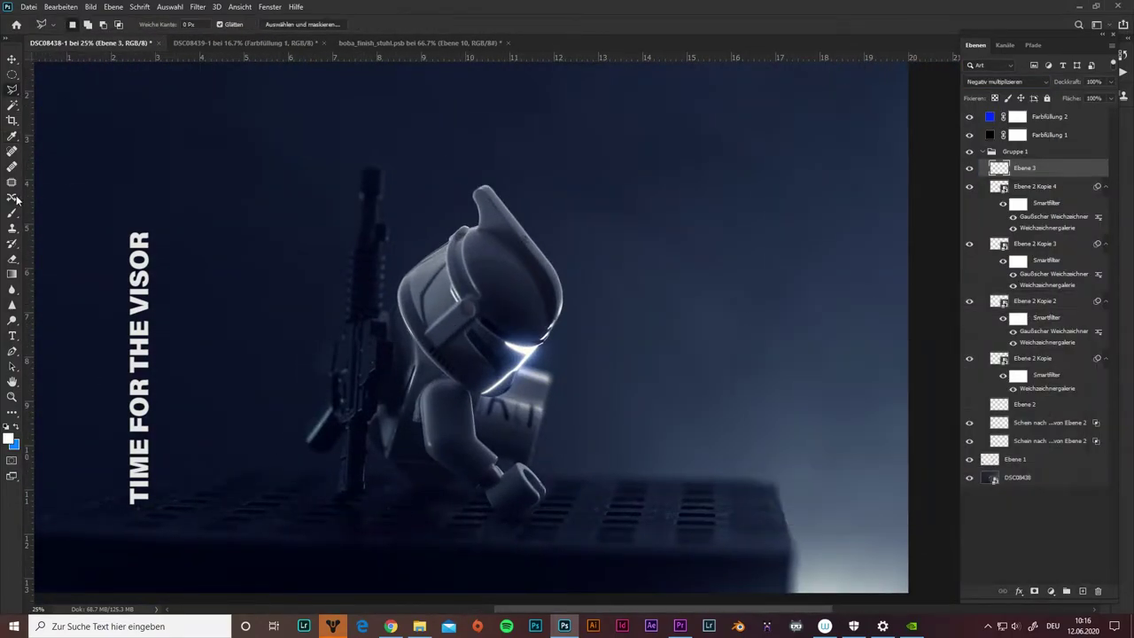
key(b)
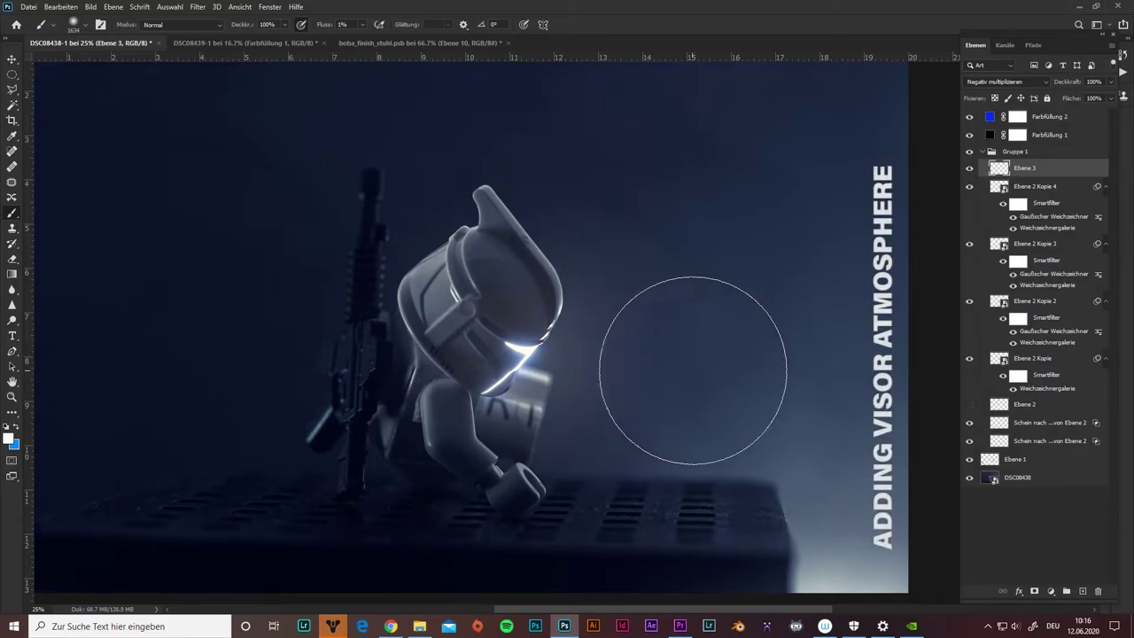
key(x)
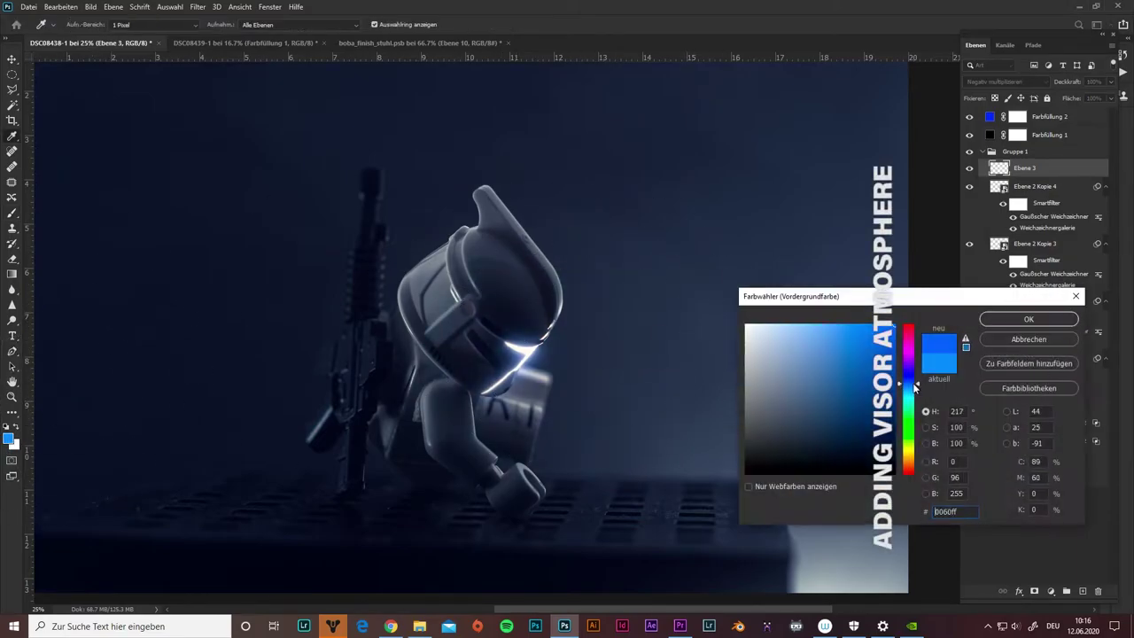
drag(524, 350, 516, 362)
drag(709, 470, 563, 394)
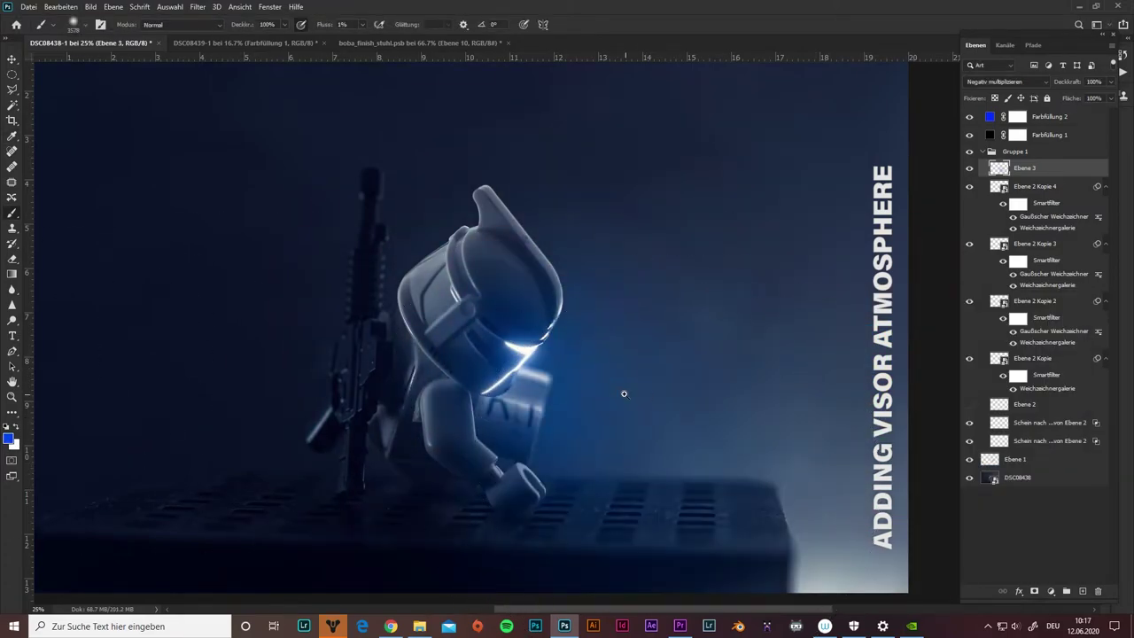
drag(646, 395, 658, 375)
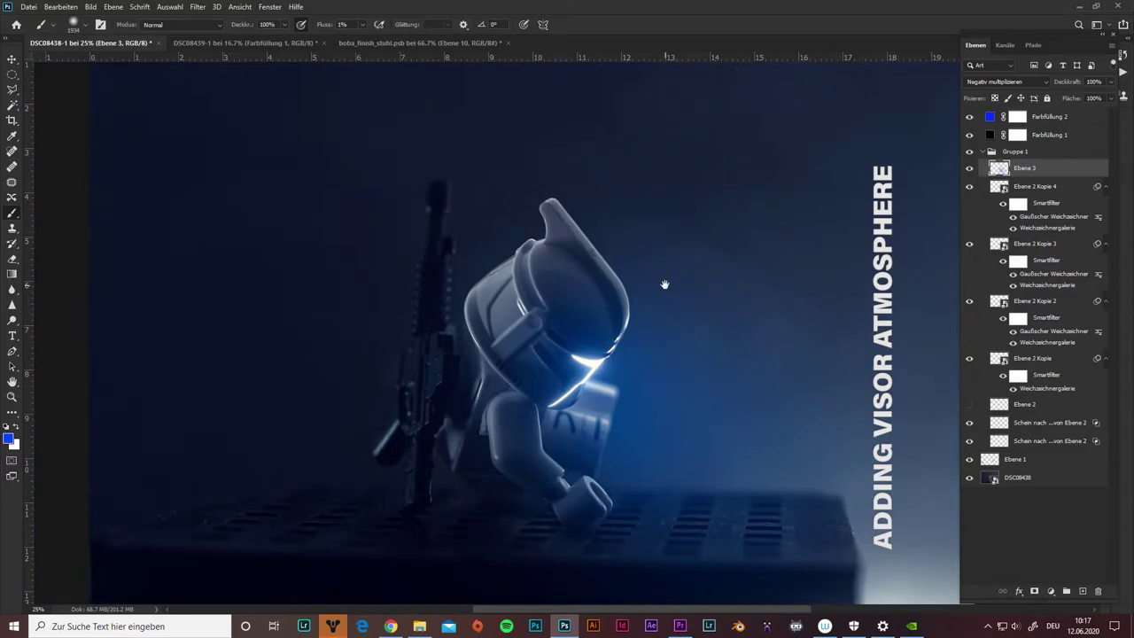
Lower Ebene 3's opacity to 87%, then select the Farbfüllung 2 layer
key(ctrl+minus)
drag(1061, 82, 1055, 82)
key(ctrl+plus)
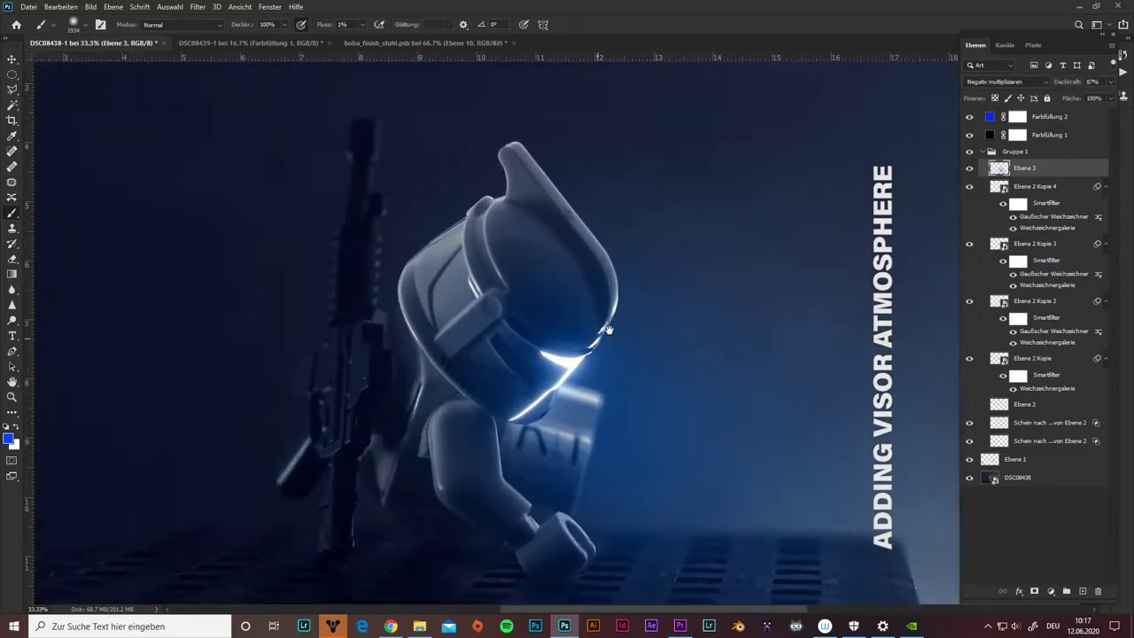
scroll(614, 301, up, 2)
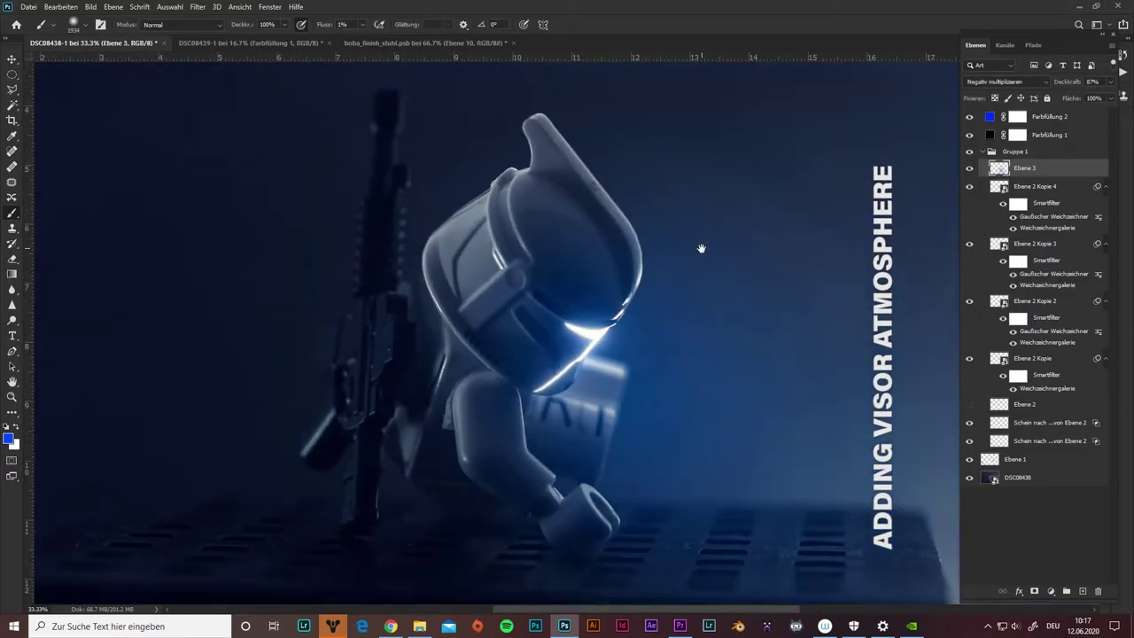
click(1048, 116)
Add a Farbton/Sättigung adjustment layer with Färben ticked
click(1051, 591)
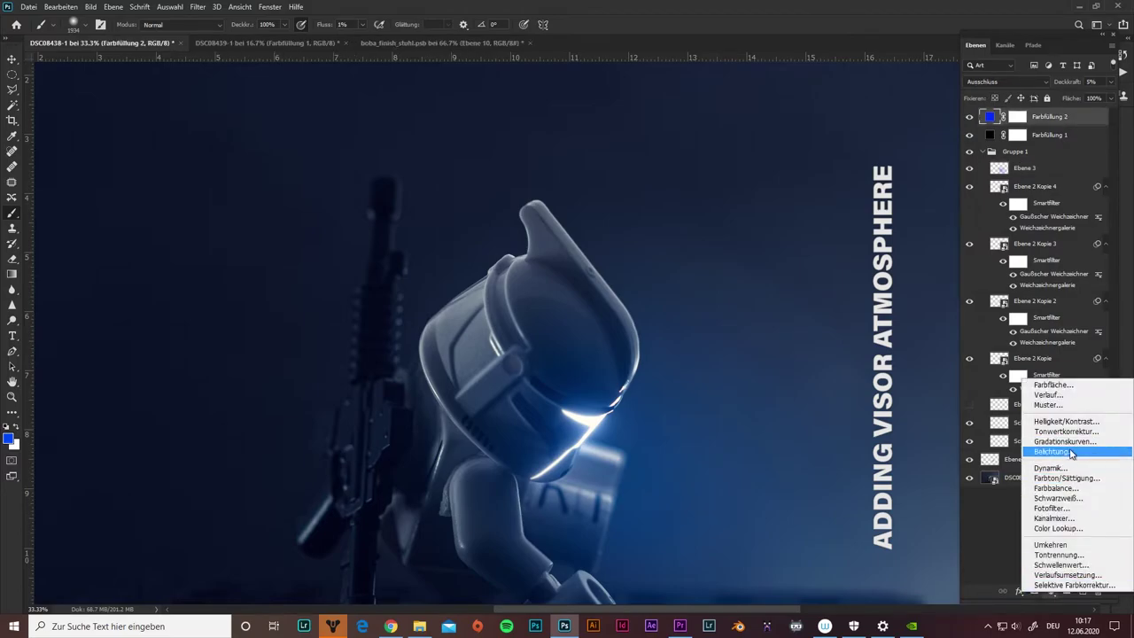
click(1037, 473)
click(859, 376)
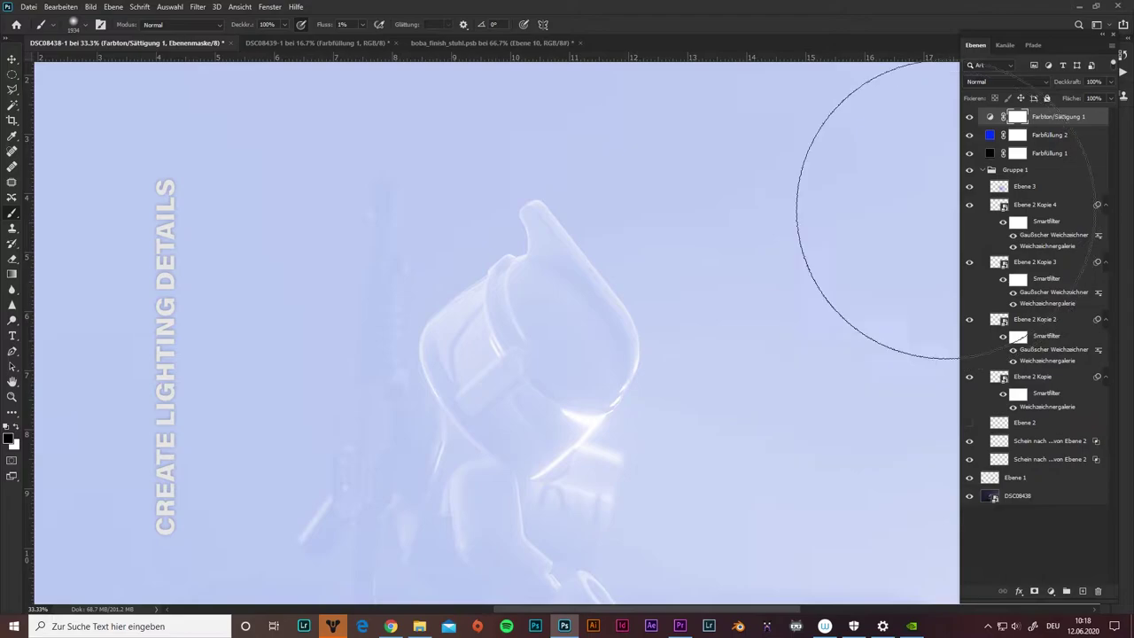
Paint a bright rim highlight along the helmet tip through the adjustment mask
scroll(447, 302, up, 5)
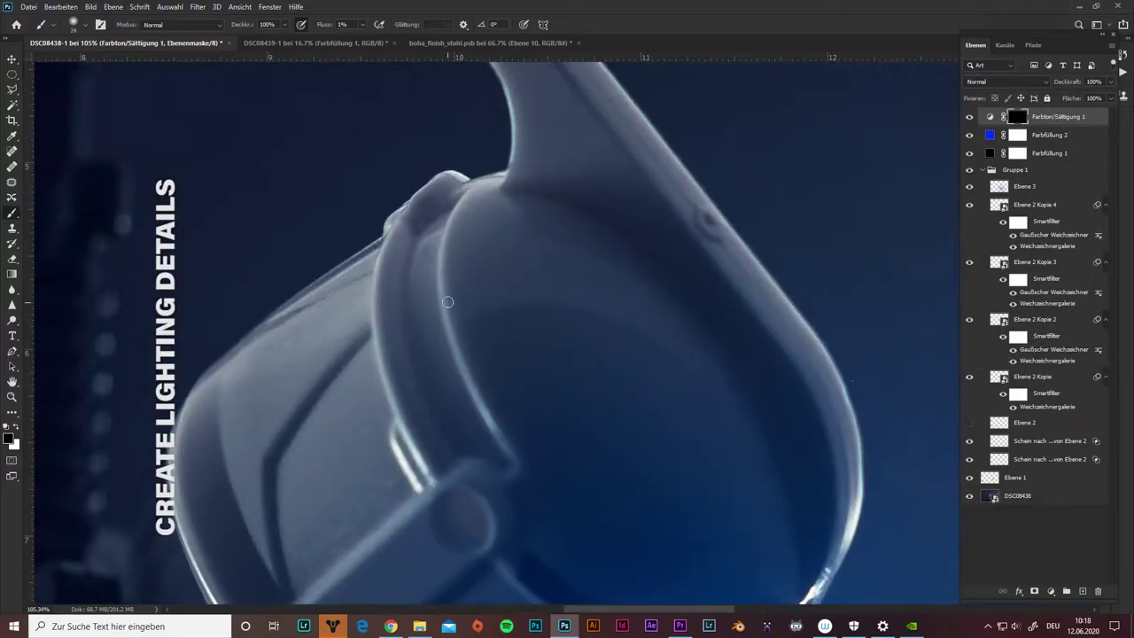
drag(486, 412, 535, 341)
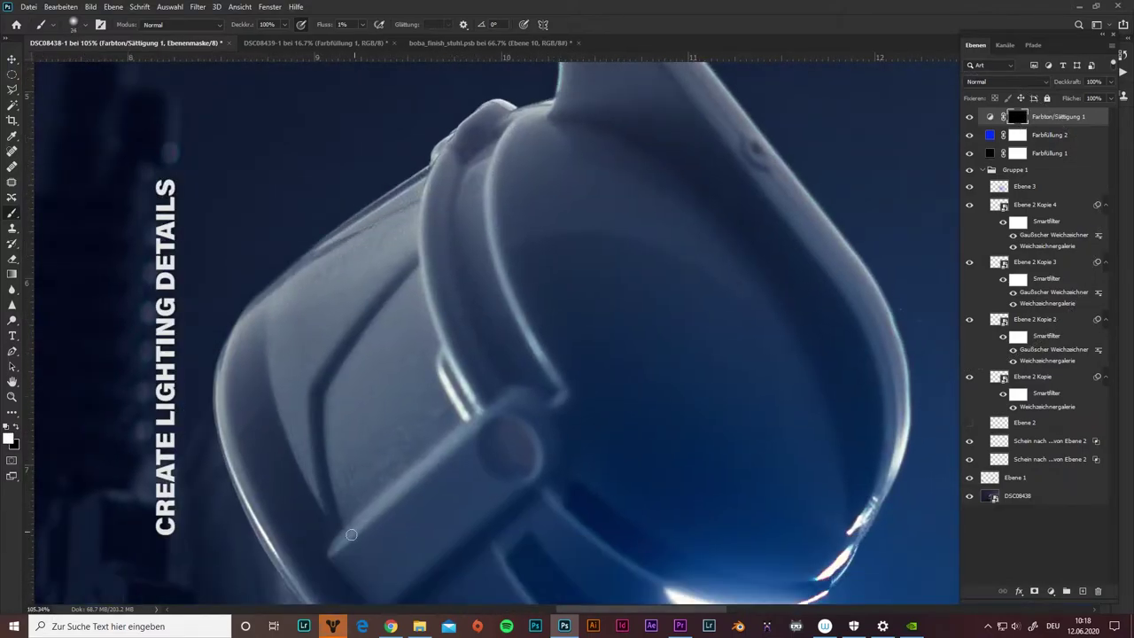
scroll(513, 423, down, 3)
scroll(562, 355, up, 3)
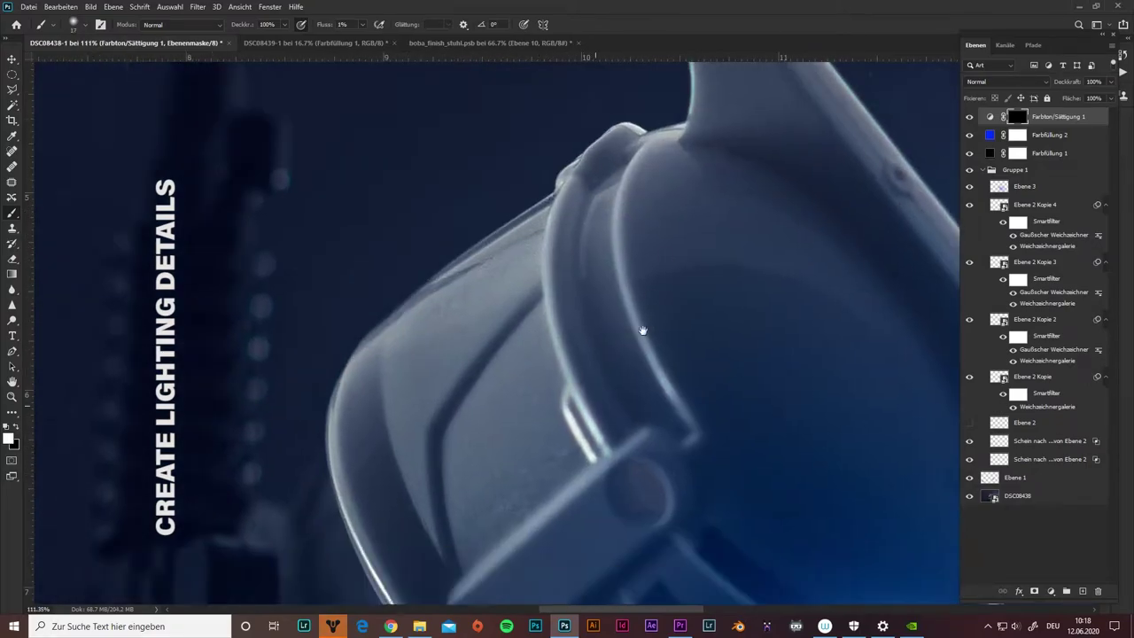
mouse_move(525, 455)
mouse_down()
mouse_move(694, 222)
mouse_move(663, 115)
mouse_up()
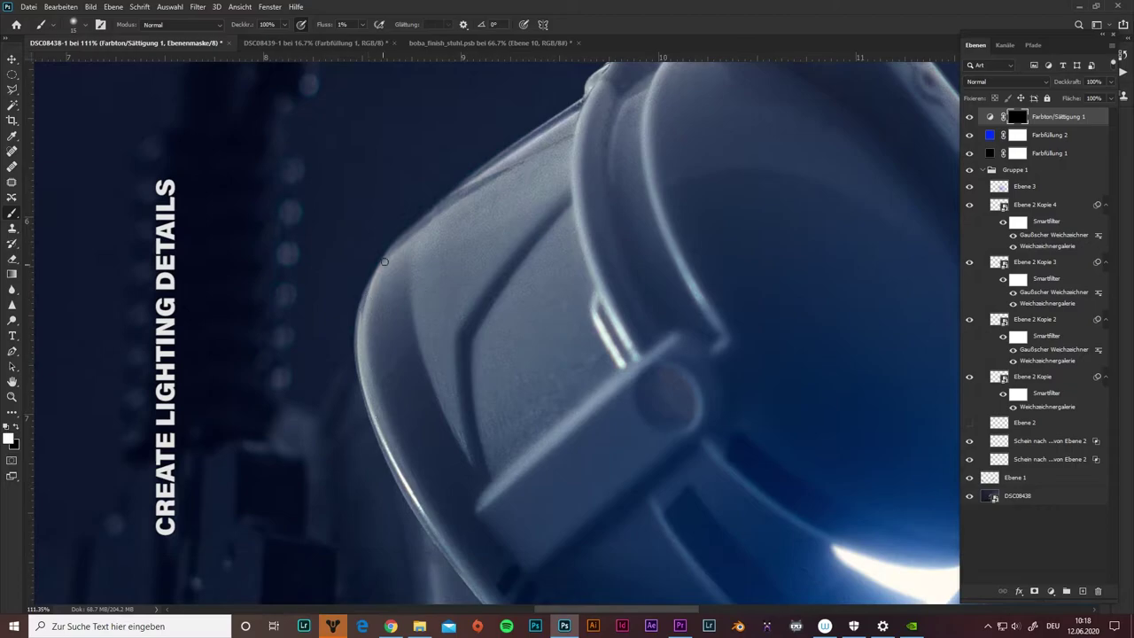
mouse_move(381, 269)
mouse_down()
mouse_move(440, 430)
mouse_move(726, 450)
mouse_up()
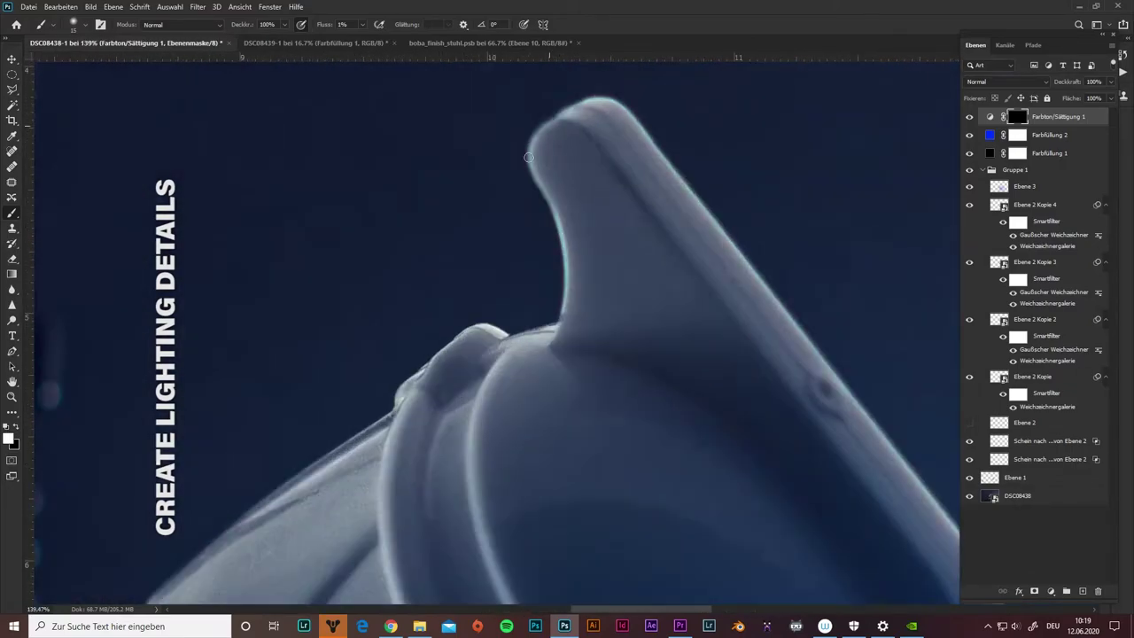
drag(537, 174, 560, 129)
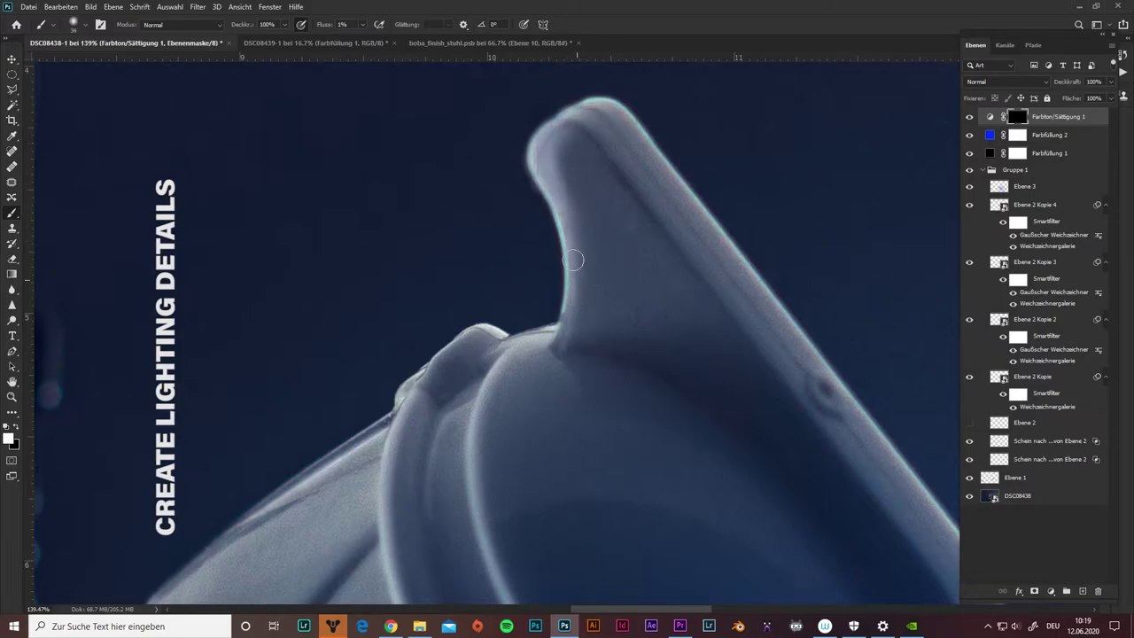
Review the helmet and rifle, hiding the lighting adjustment to compare before and after
scroll(561, 379, up, 1)
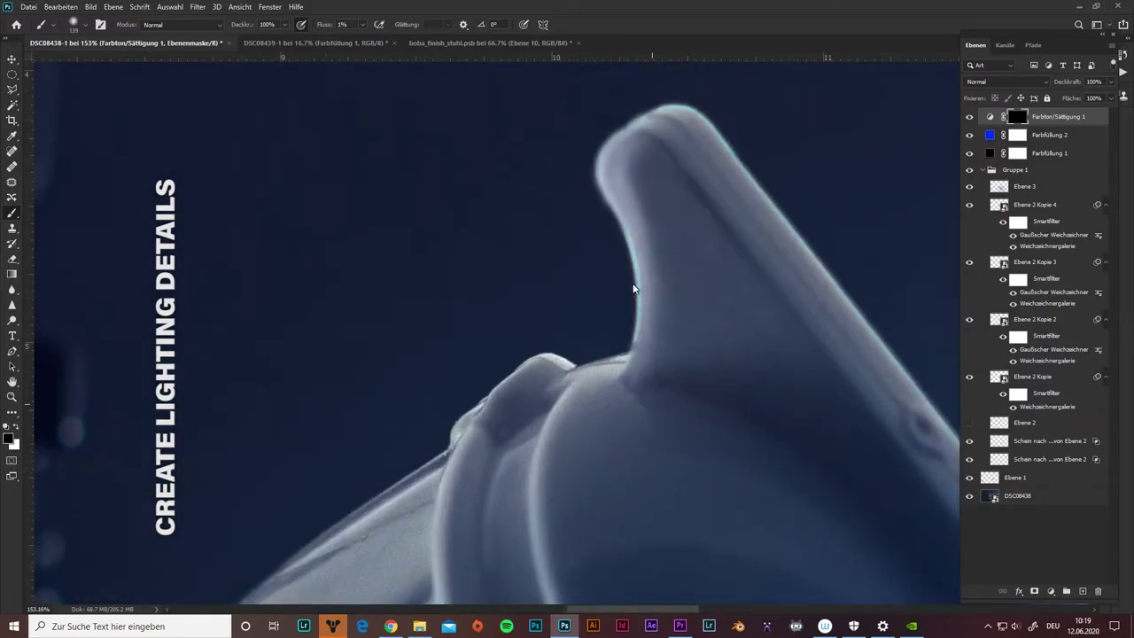
scroll(617, 367, down, 5)
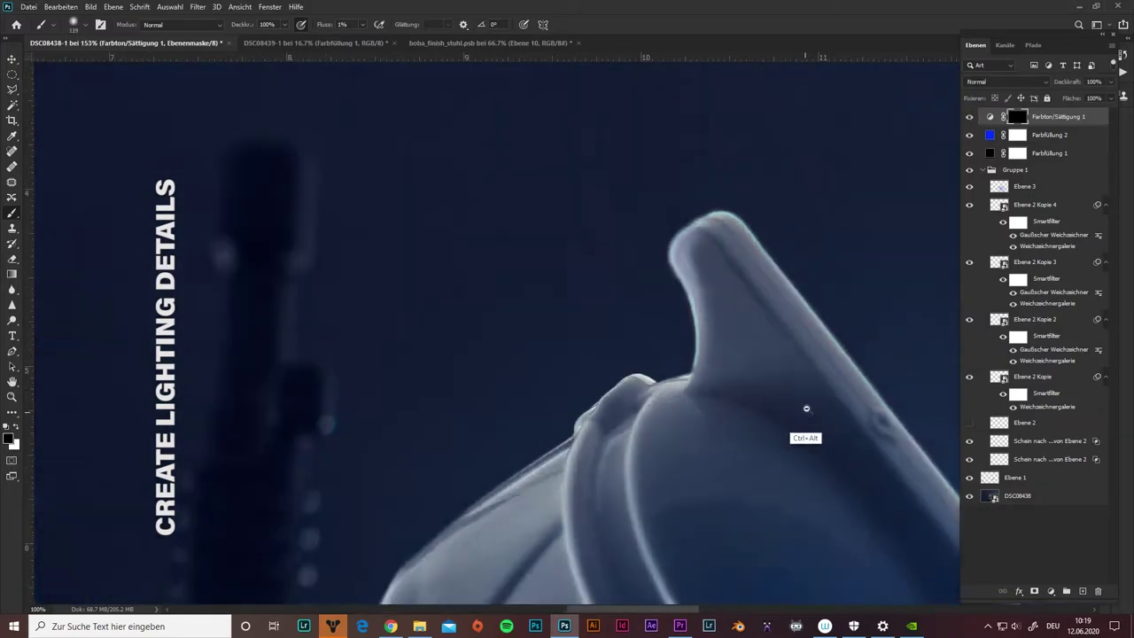
scroll(603, 405, up, 3)
scroll(337, 354, up, 2)
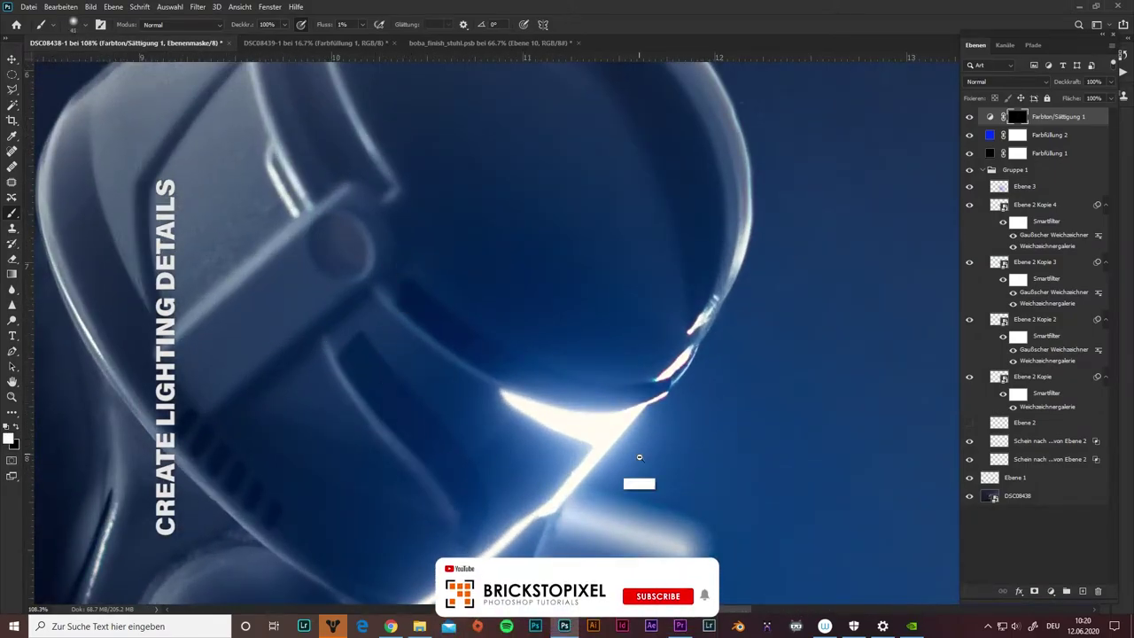
scroll(633, 445, down, 4)
scroll(487, 300, up, 3)
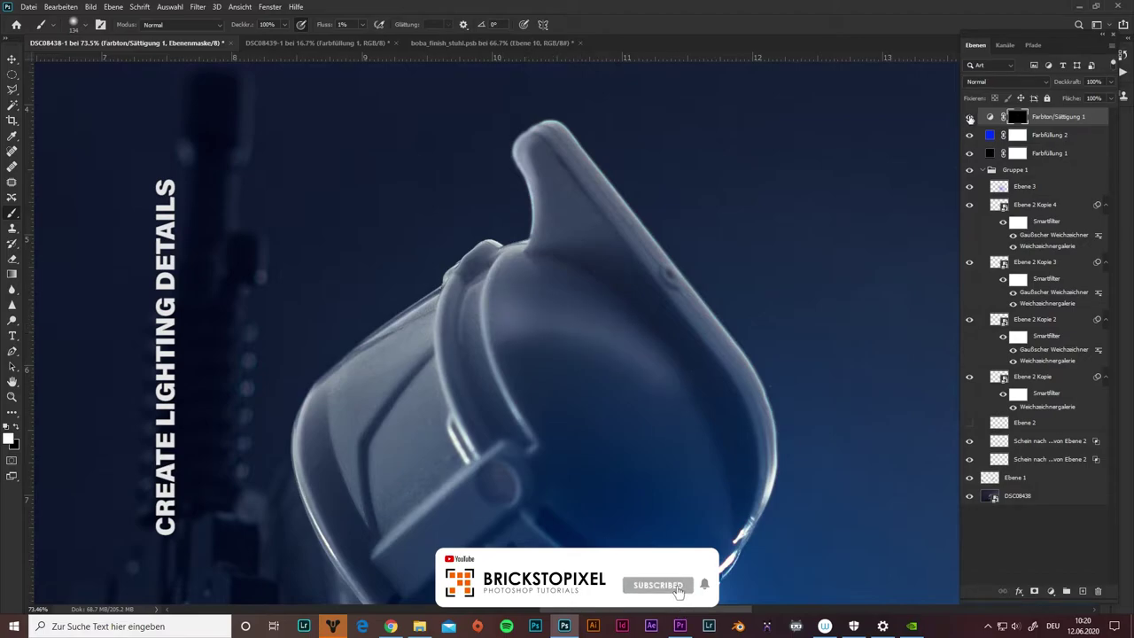
key(ctrl+minus)
key(ctrl+minus)
key(ctrl+minus)
scroll(572, 278, up, 5)
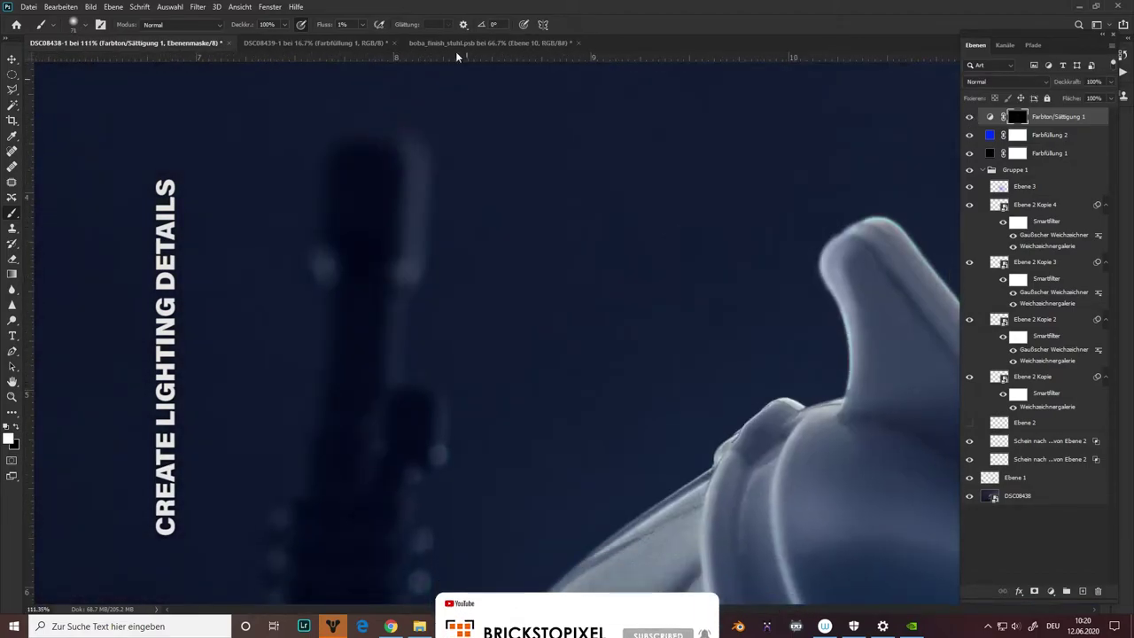
scroll(481, 182, up, 2)
mouse_move(435, 376)
mouse_down()
mouse_move(491, 366)
mouse_move(458, 274)
mouse_up()
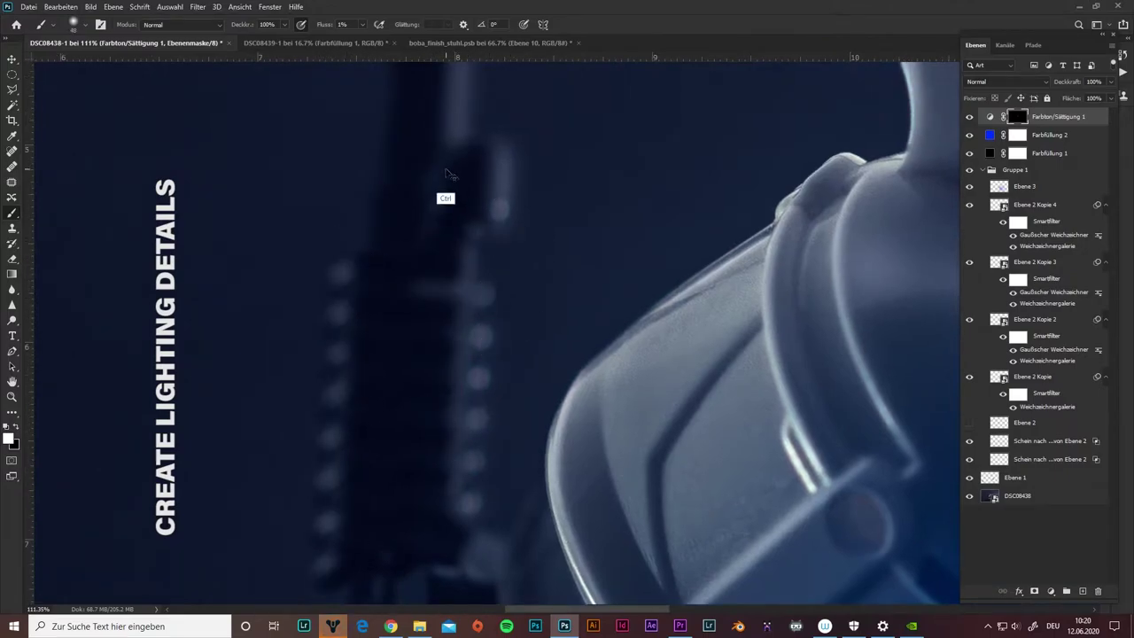
mouse_move(410, 403)
mouse_down()
mouse_move(422, 392)
mouse_move(562, 418)
mouse_up()
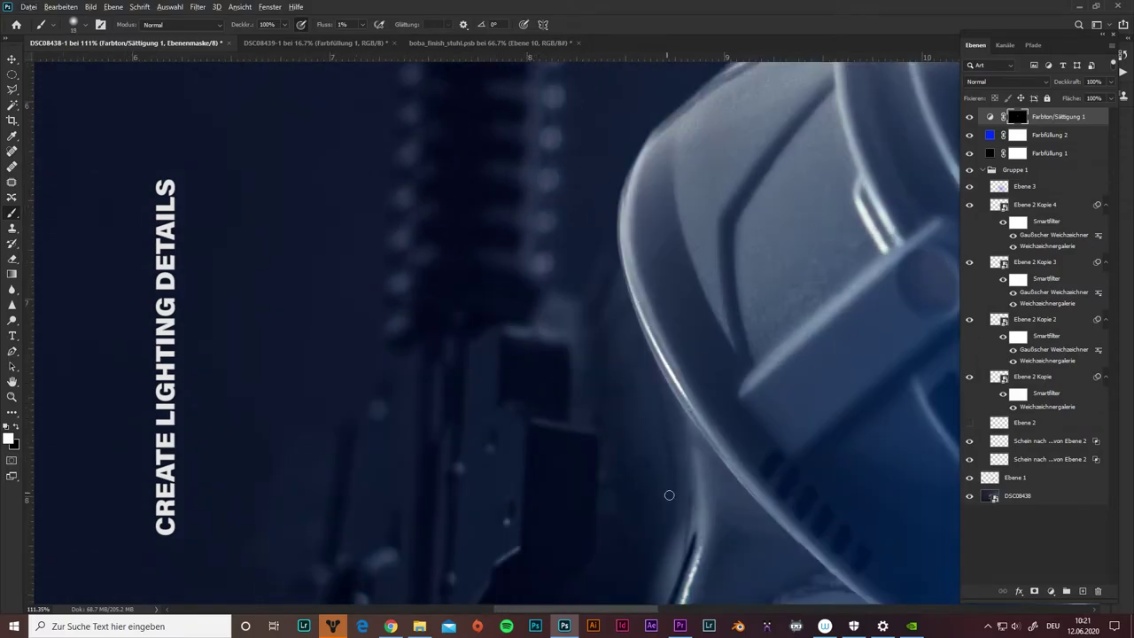
scroll(554, 378, down, 2)
scroll(544, 332, down, 2)
scroll(449, 272, down, 2)
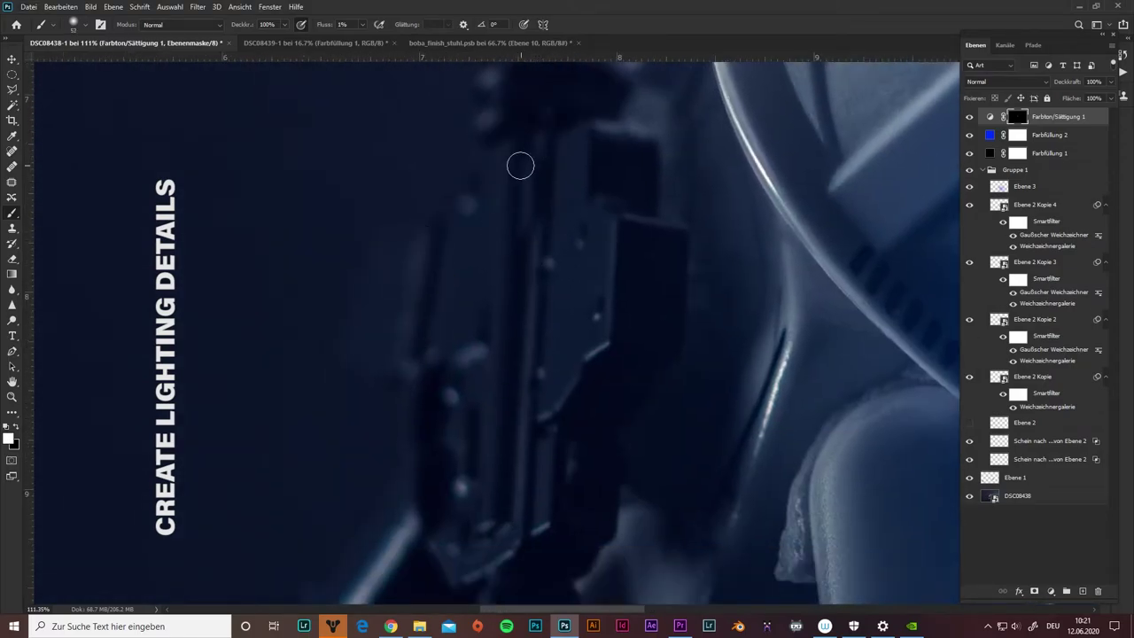
scroll(620, 265, down, 2)
scroll(699, 324, down, 1)
scroll(596, 393, down, 1)
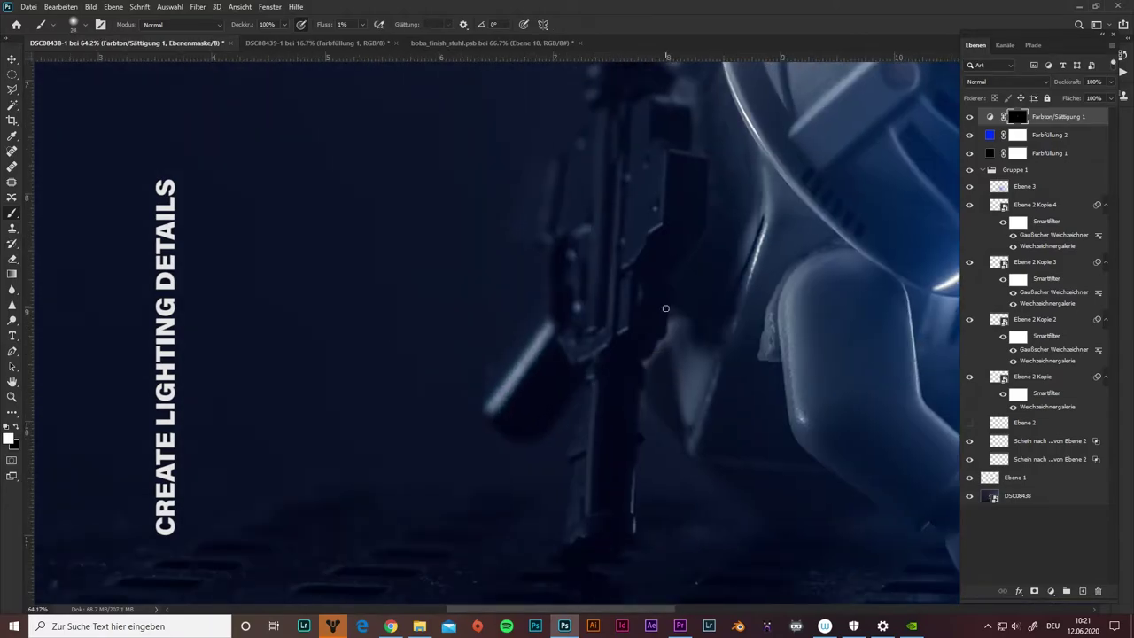
scroll(740, 191, down, 2)
scroll(774, 379, down, 3)
click(969, 117)
scroll(709, 349, up, 3)
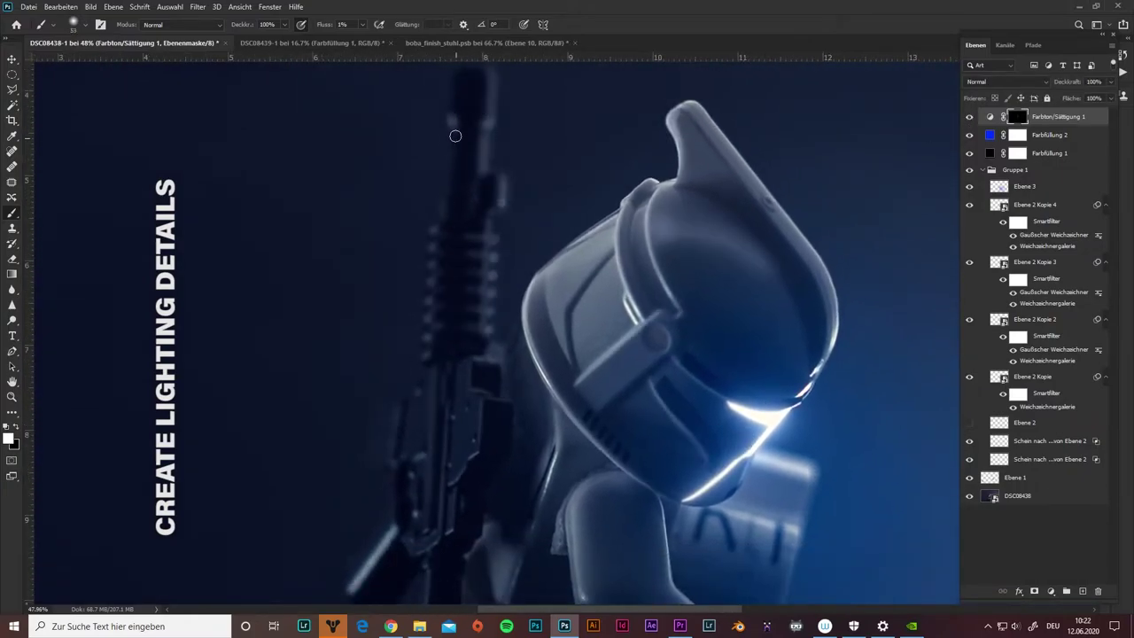
scroll(502, 234, up, 1)
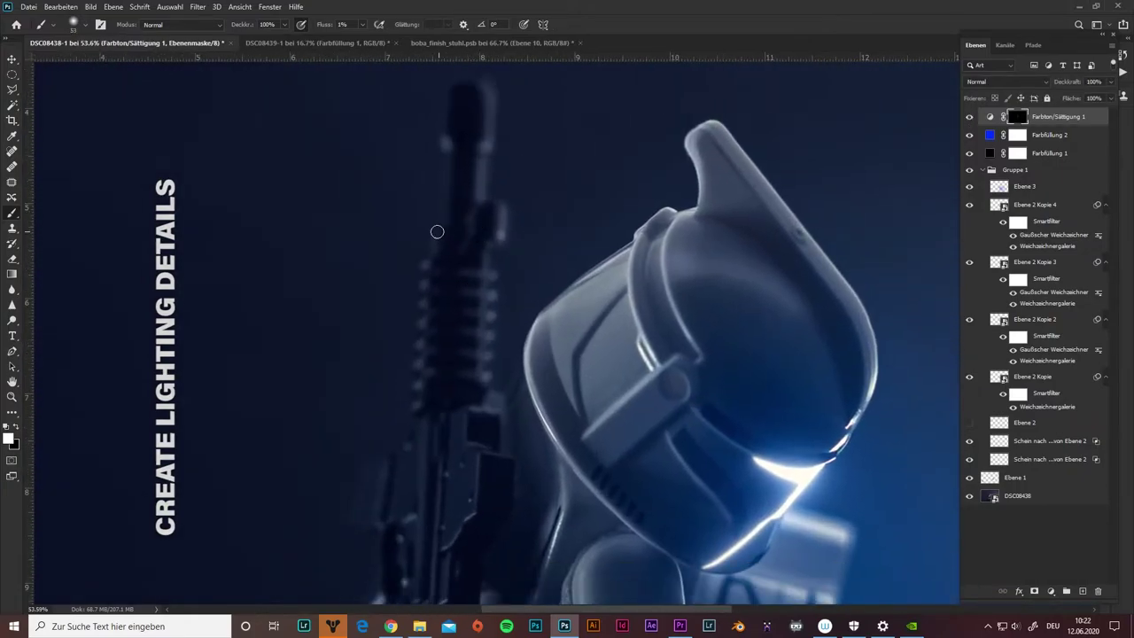
scroll(437, 231, down, 4)
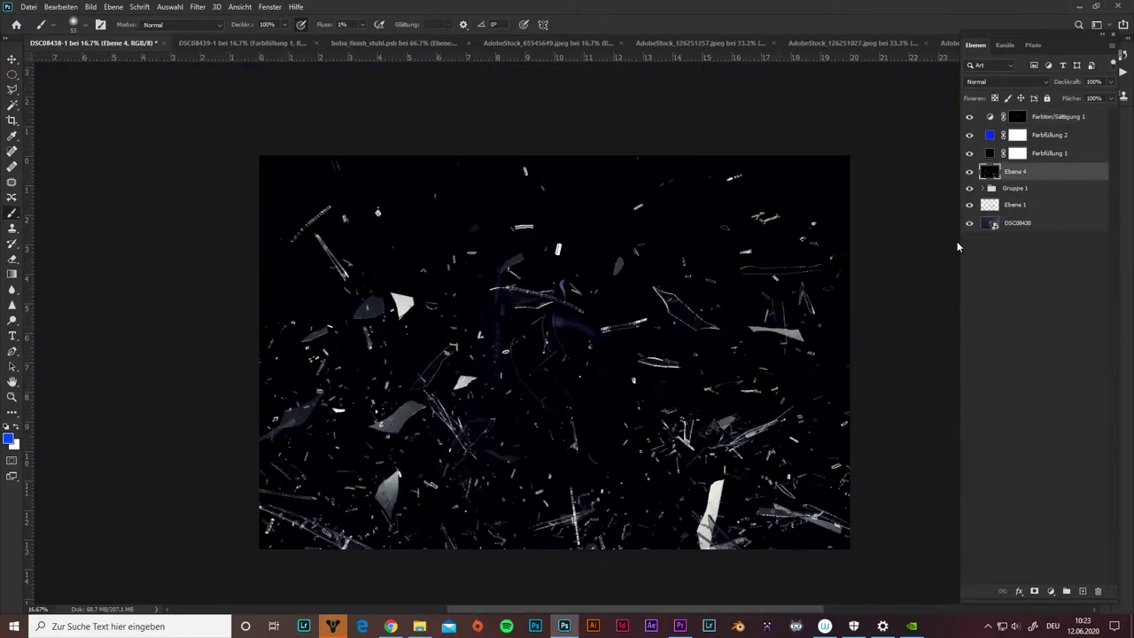
Set Ebene 4 to Negativ multiplizieren and add a clipped Farbig abwedeln layer above it
right_click(1064, 126)
click(1006, 81)
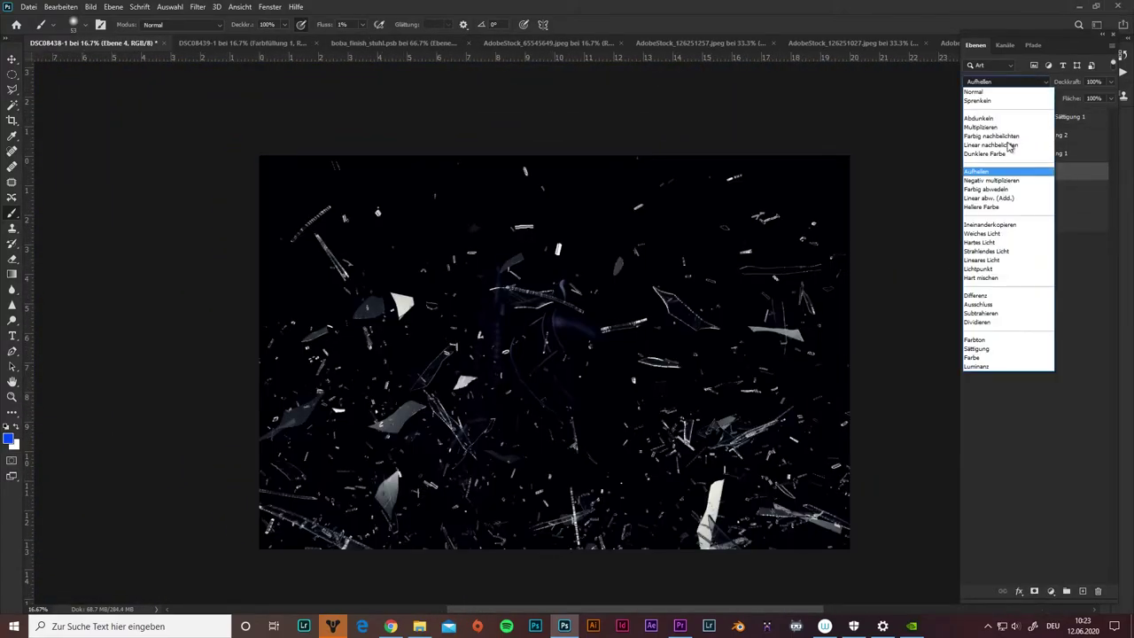
click(991, 180)
click(1081, 591)
key(ctrl+alt+g)
click(1006, 81)
click(1005, 186)
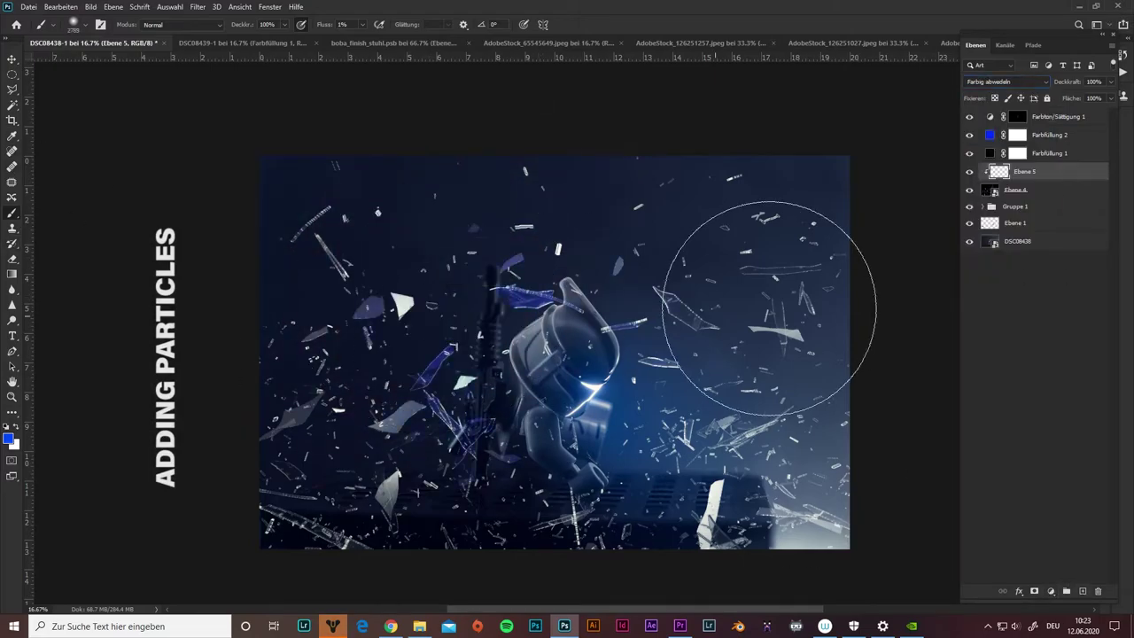
Add an inverted mask to the shards layer and paint a few particles back around the visor
click(968, 191)
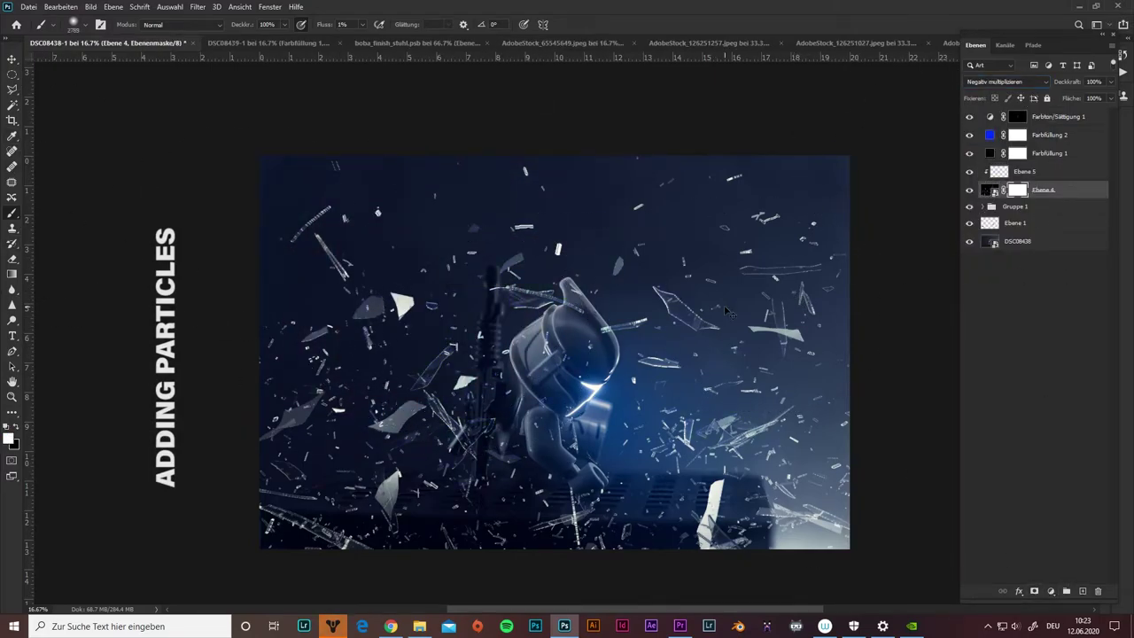
key(ctrl+plus)
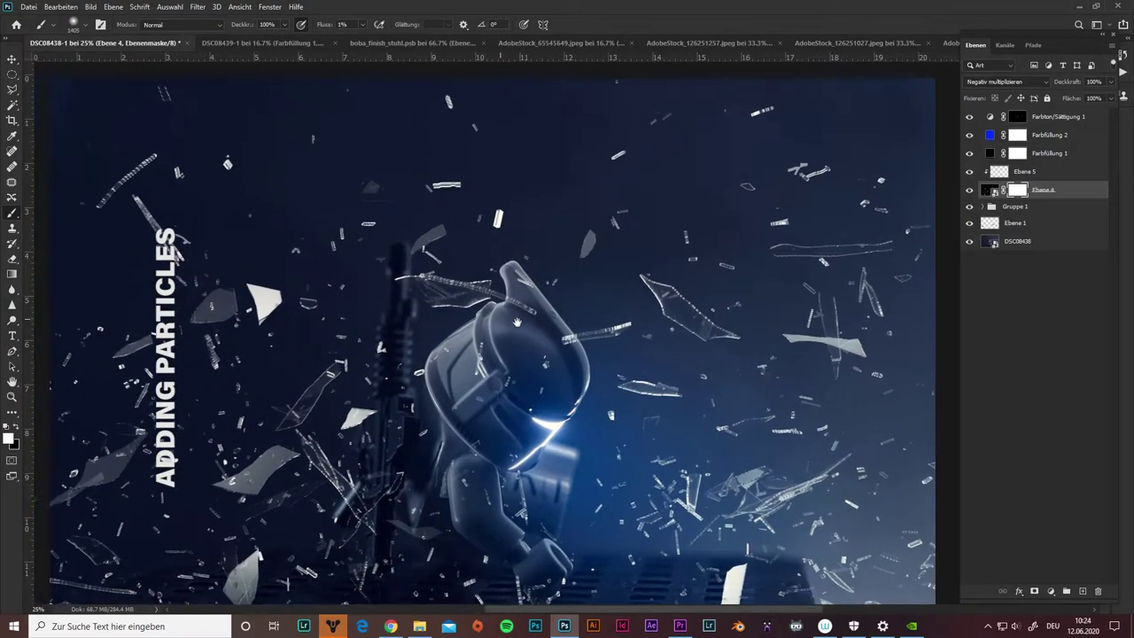
key(ctrl+i)
drag(559, 384, 620, 303)
mouse_move(519, 297)
mouse_down()
mouse_move(638, 337)
mouse_move(479, 317)
mouse_up()
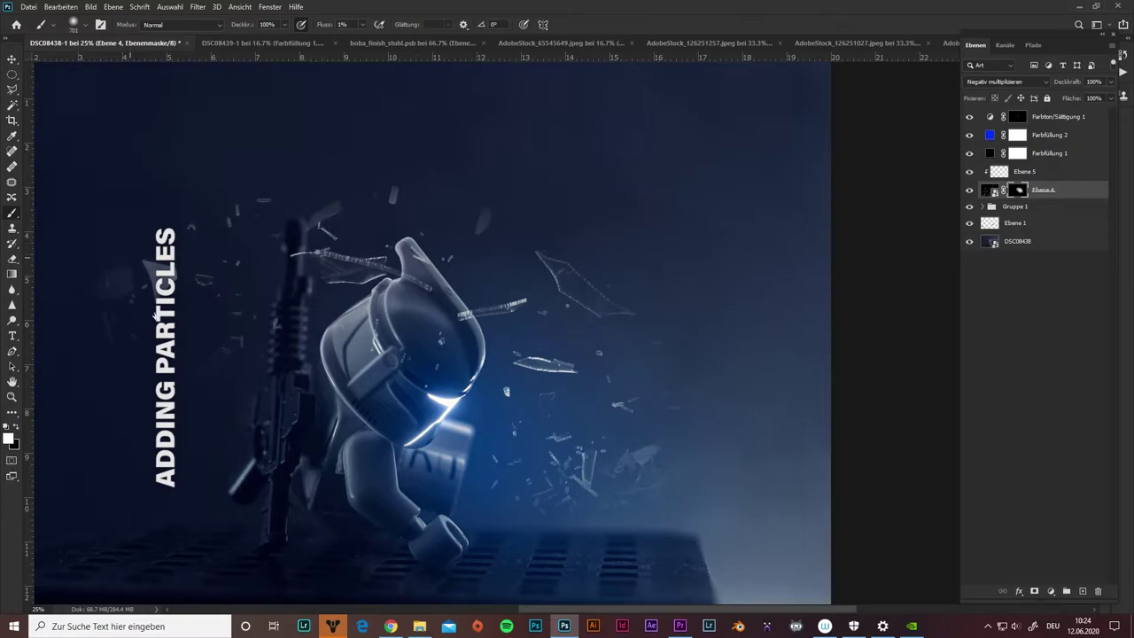
key(x)
click(338, 287)
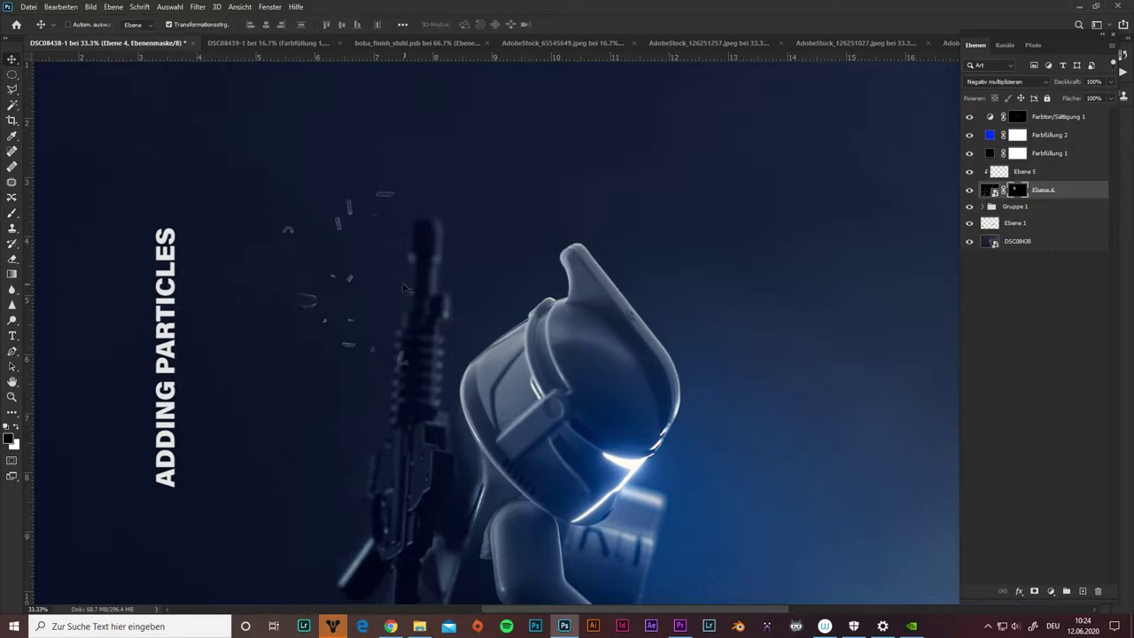
Rotate and reposition the shard particles, then check them up close on the visor
key(ctrl+t)
drag(691, 168, 610, 416)
key(Return)
key(l)
key(ctrl+plus)
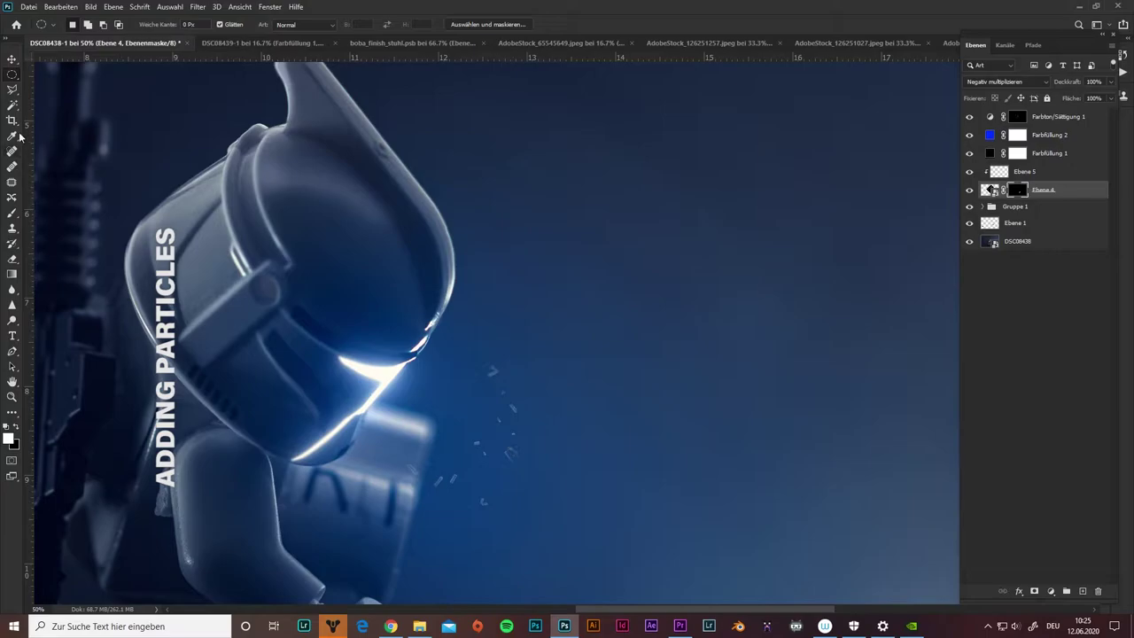
key(b)
key(ctrl+plus)
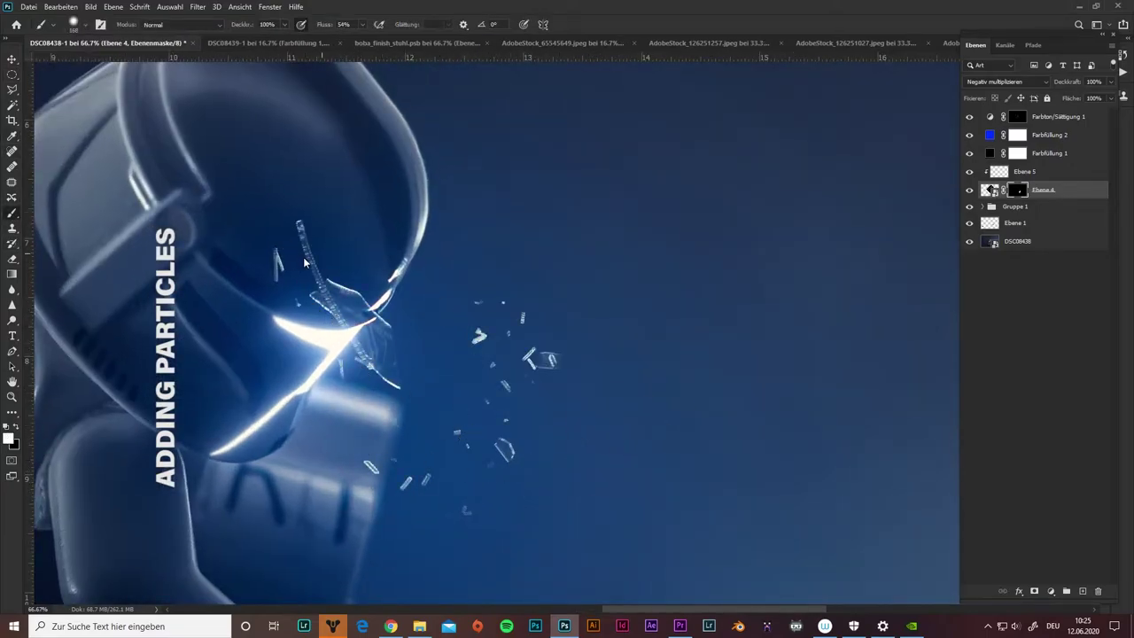
key(ctrl+minus)
key(ctrl+minus)
key(ctrl+t)
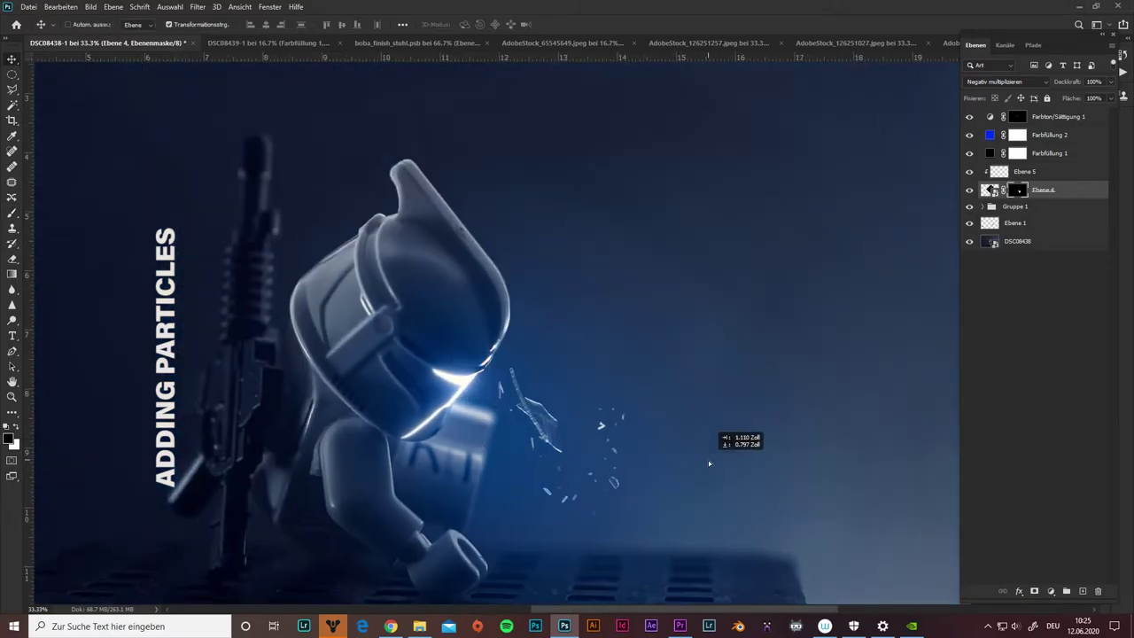
Rotate the Ebene 4 particles and move them next to the visor
mouse_move(817, 320)
mouse_down()
mouse_move(398, 401)
mouse_move(496, 265)
mouse_up()
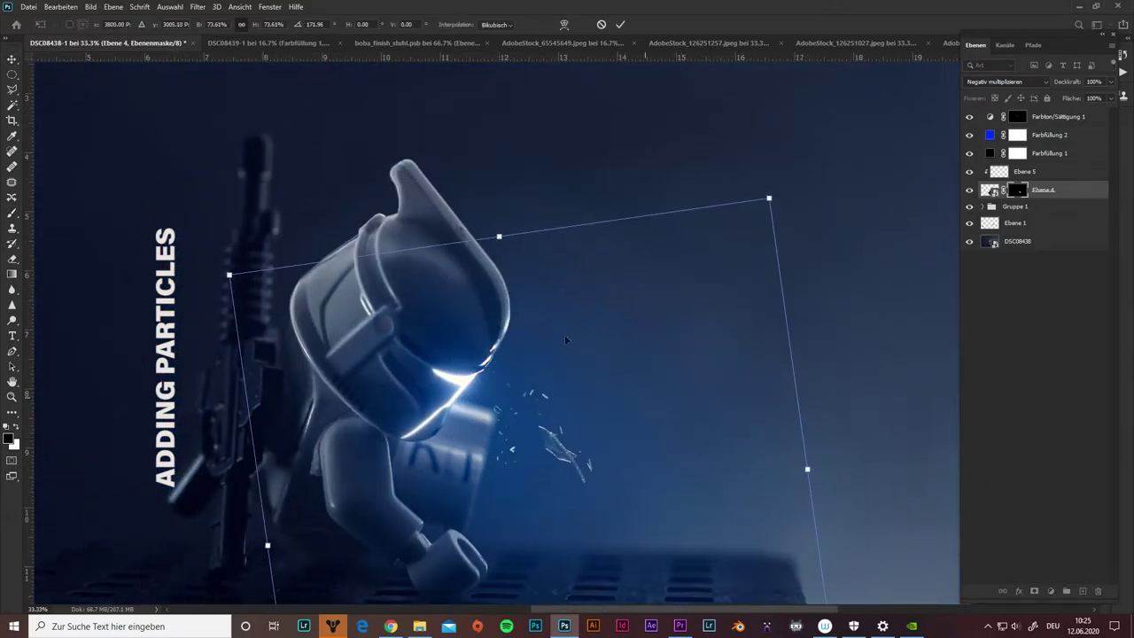
key(Return)
mouse_move(554, 365)
mouse_down()
mouse_move(734, 392)
mouse_move(709, 417)
mouse_up()
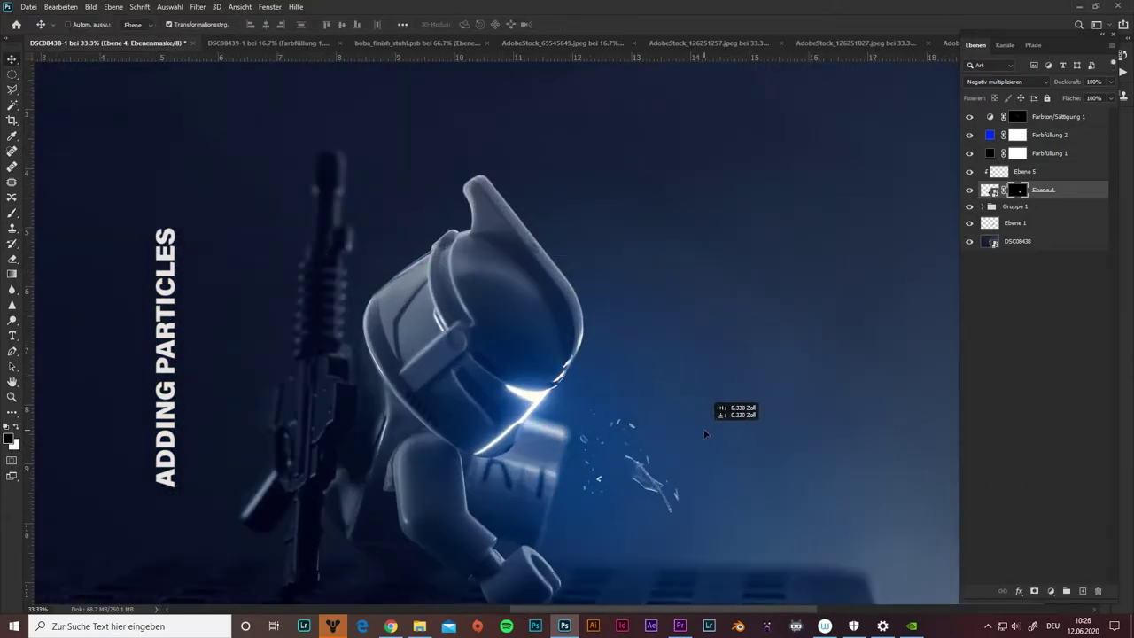
Paint the particles on Ebene 5 cyan (00aaff)
click(1025, 171)
key(i)
click(8, 439)
text(00aaff)
key(Return)
key(b)
drag(620, 461, 664, 496)
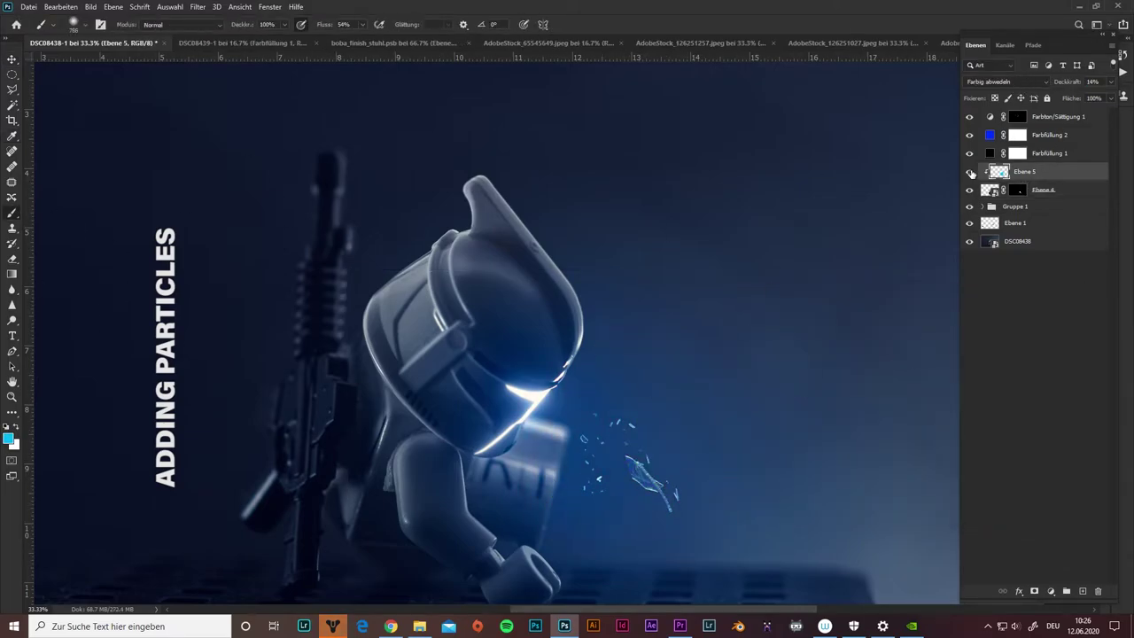
Apply a Field Blur smart filter to the Ebene 4 particles
click(1043, 190)
key(ctrl+plus)
click(197, 6)
click(417, 219)
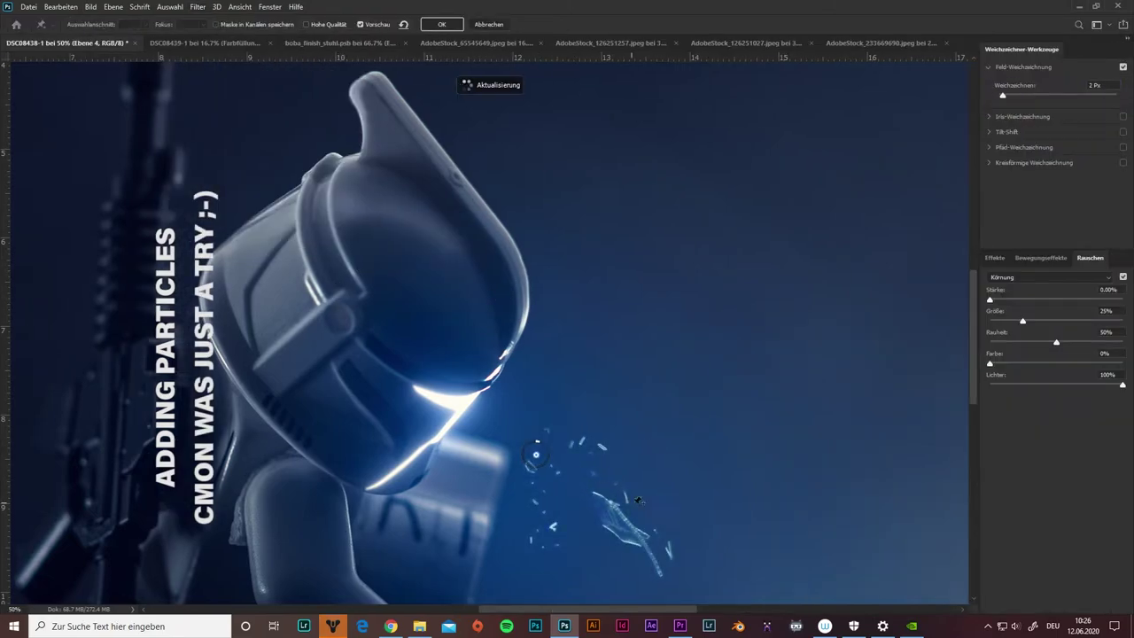
key(Return)
key(ctrl+minus)
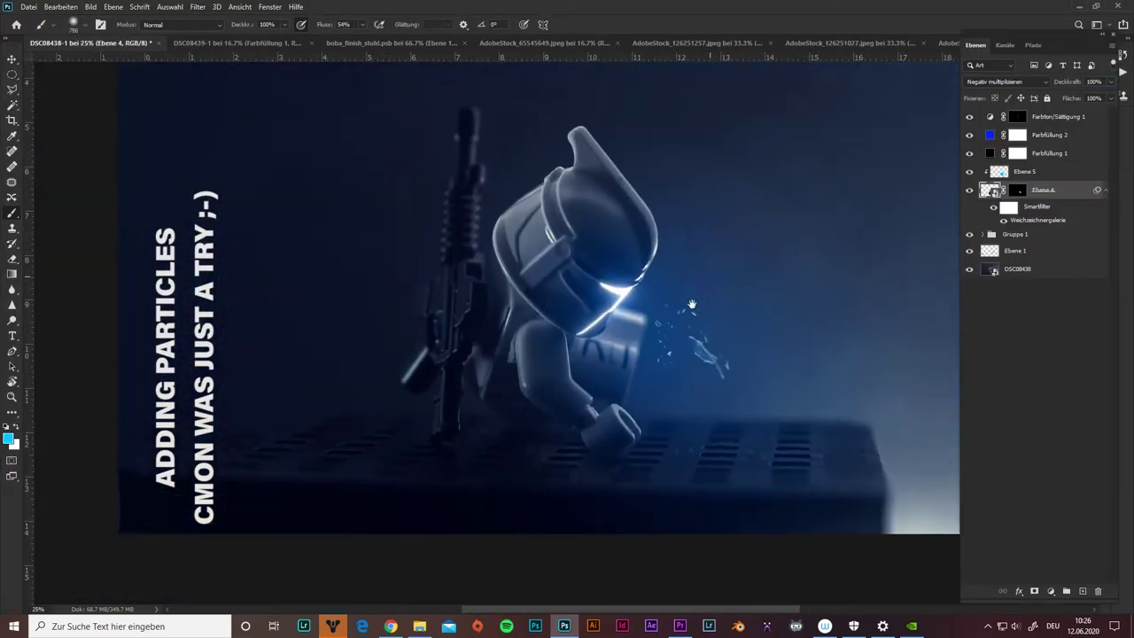
key(v)
key(ctrl+plus)
Add a Motion Blur smart filter to Ebene 4, then duplicate both particle layers
click(197, 7)
click(425, 238)
key(Escape)
click(198, 7)
click(417, 226)
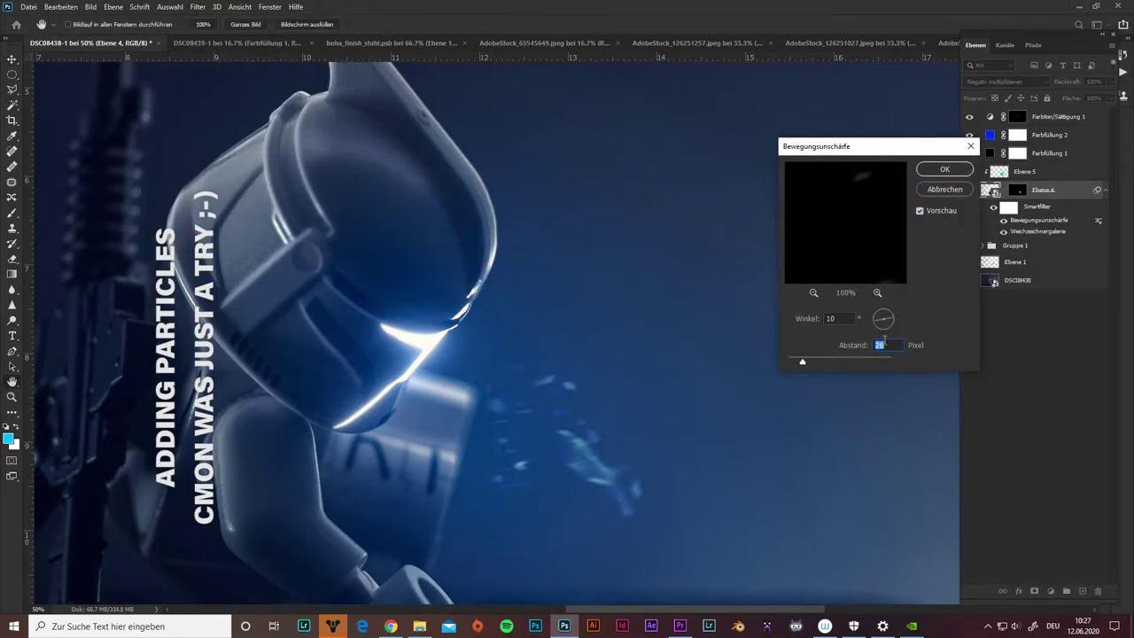
key(Return)
key(ctrl+minus)
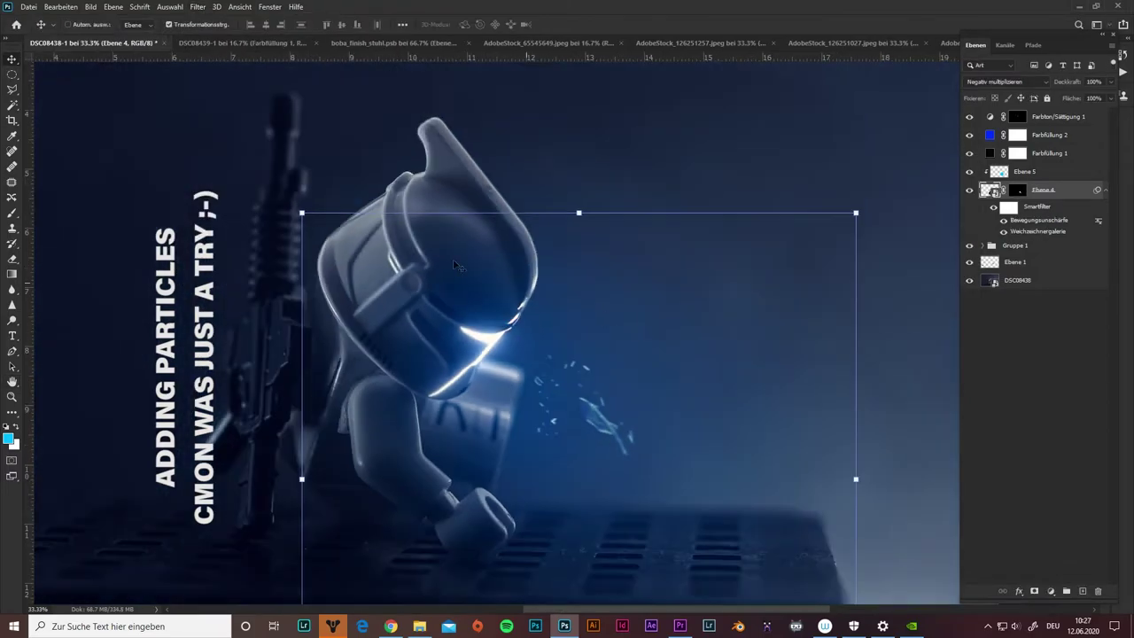
key(m)
key(ctrl+plus)
key(ctrl+minus)
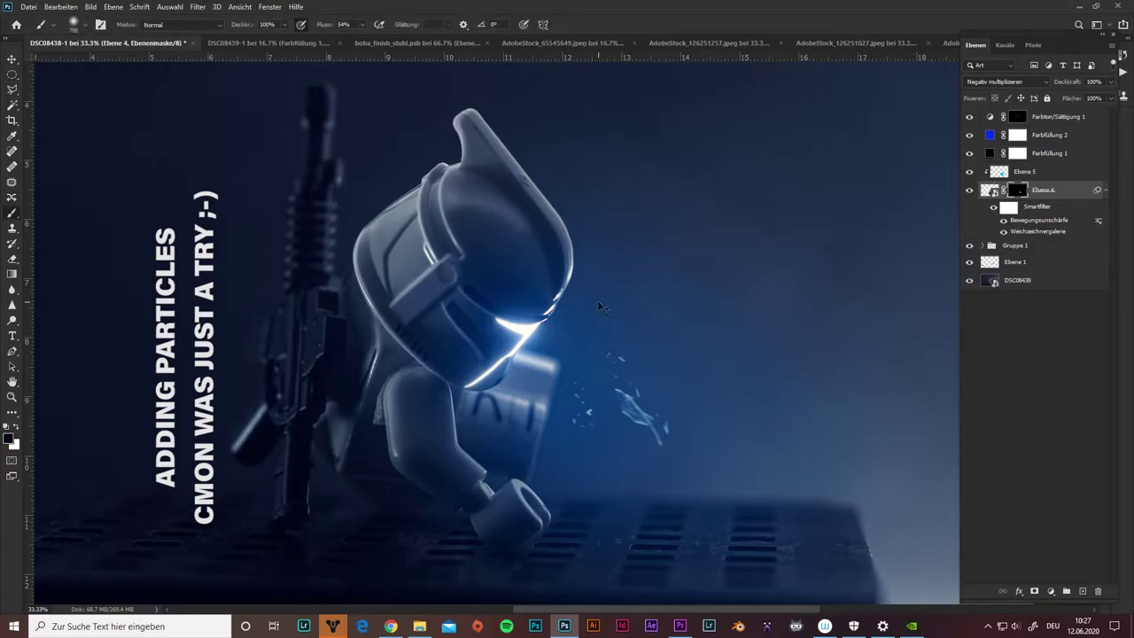
shift+click(1028, 171)
key(ctrl+j)
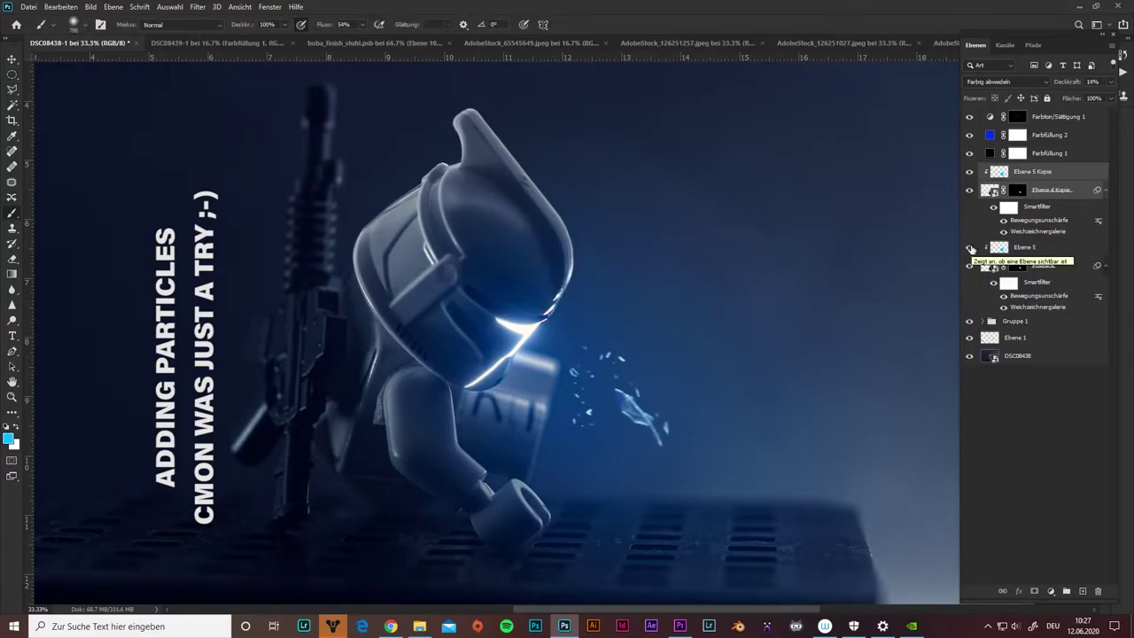
Hide the original particle layers, try more sparks on the copies, then discard the copies
drag(970, 248, 970, 265)
click(1017, 189)
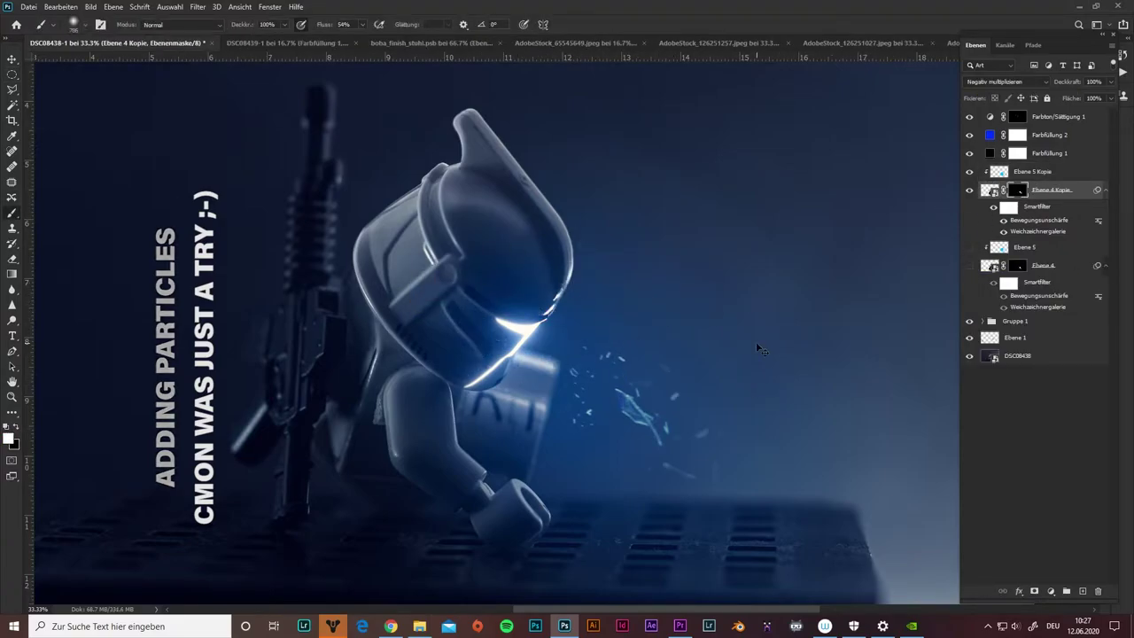
key(ctrl+plus)
key(ctrl+minus)
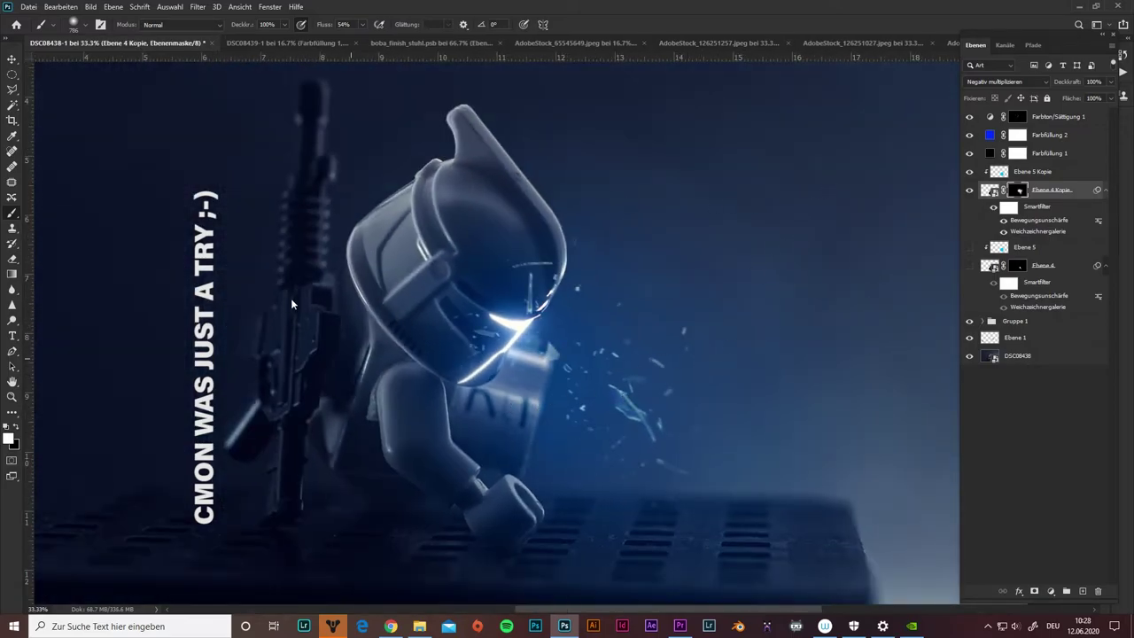
key(ctrl+plus)
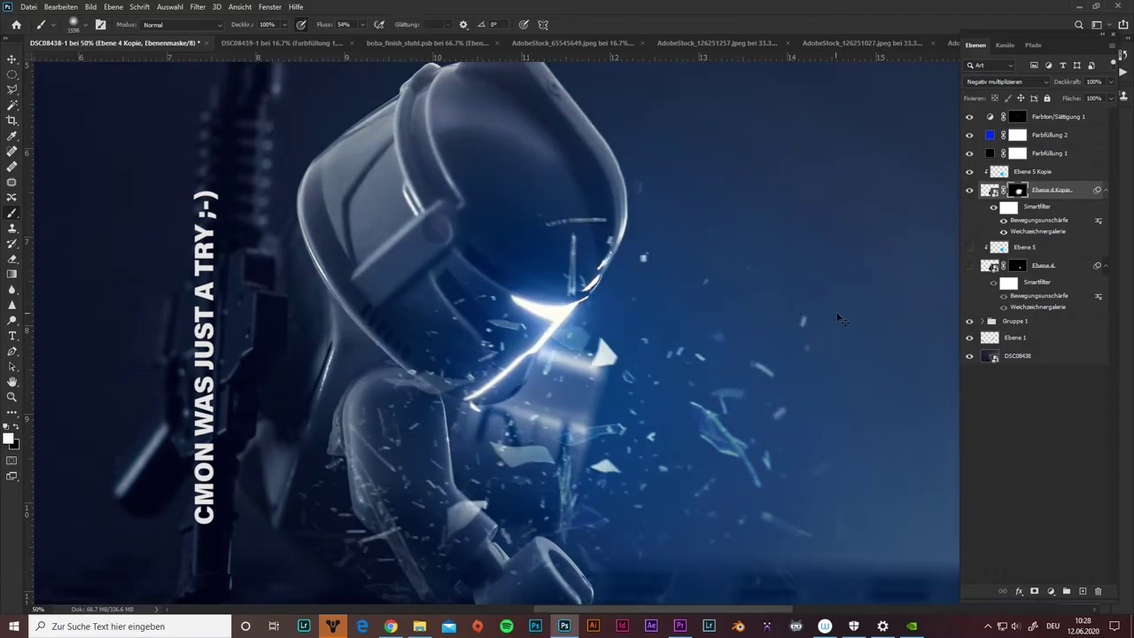
key(ctrl+minus)
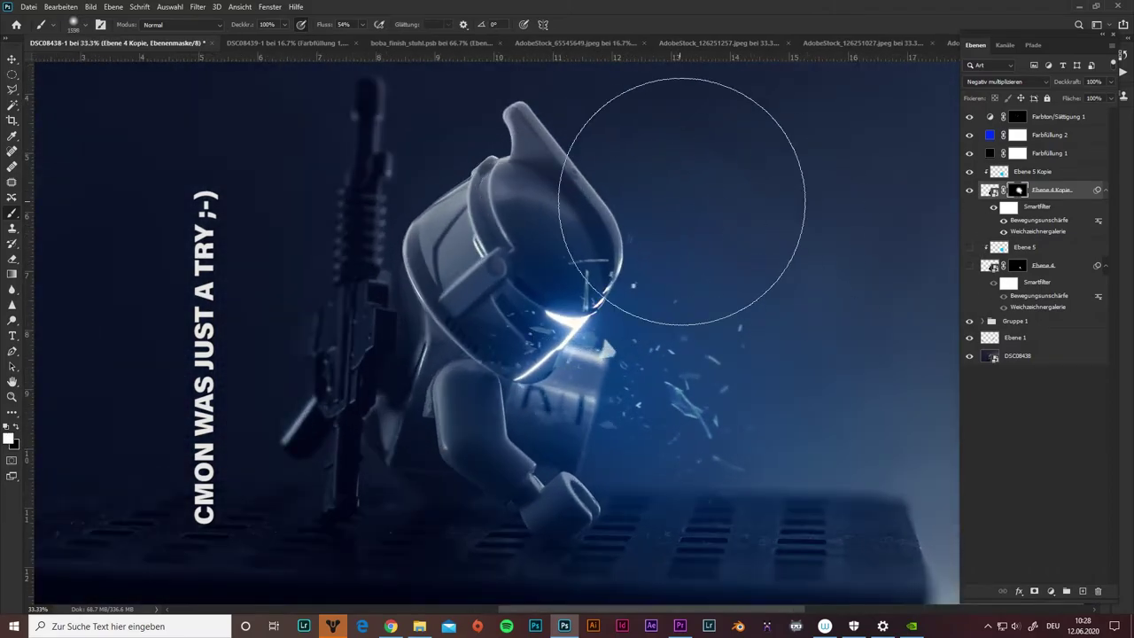
key(ctrl+z)
key(ctrl+z)
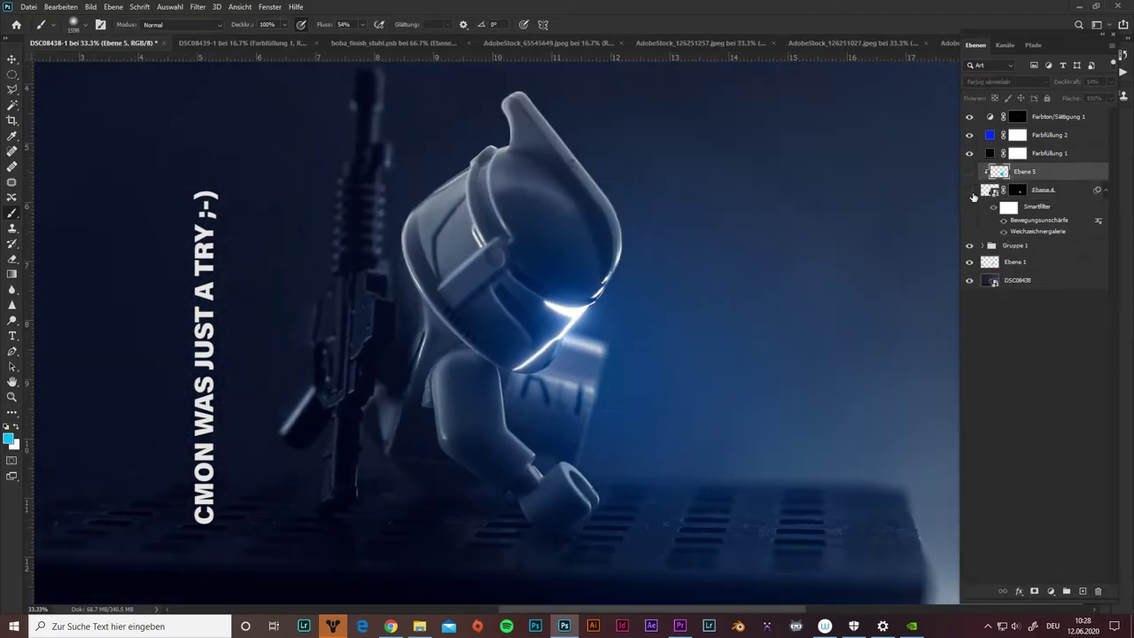
Paste a flame from the flames stock image into DSC08438 with Screen blending
click(948, 42)
key(l)
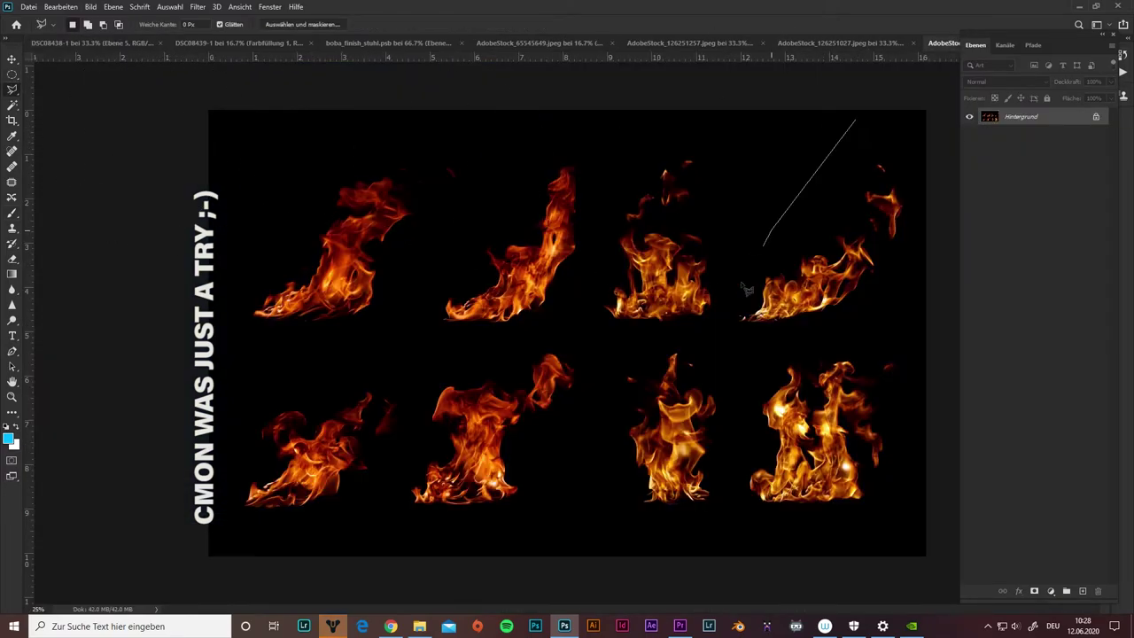
click(98, 42)
key(ctrl+v)
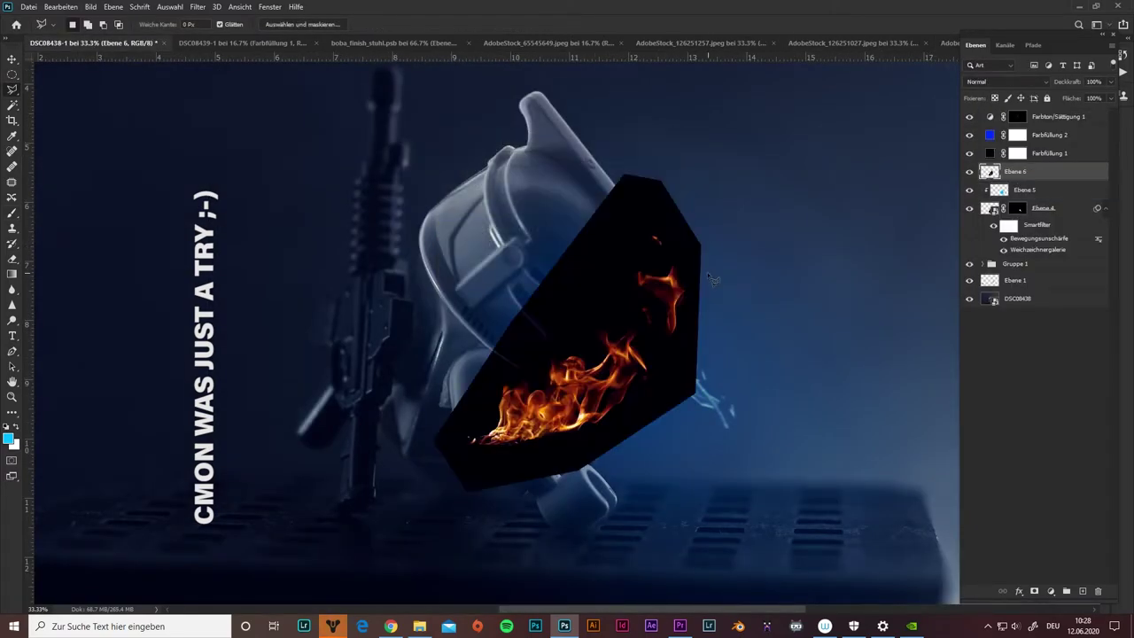
key(Return)
key(shift+alt+s)
Desaturate the flame to white with a clipped Hue/Saturation adjustment layer
right_click(1003, 180)
click(1051, 590)
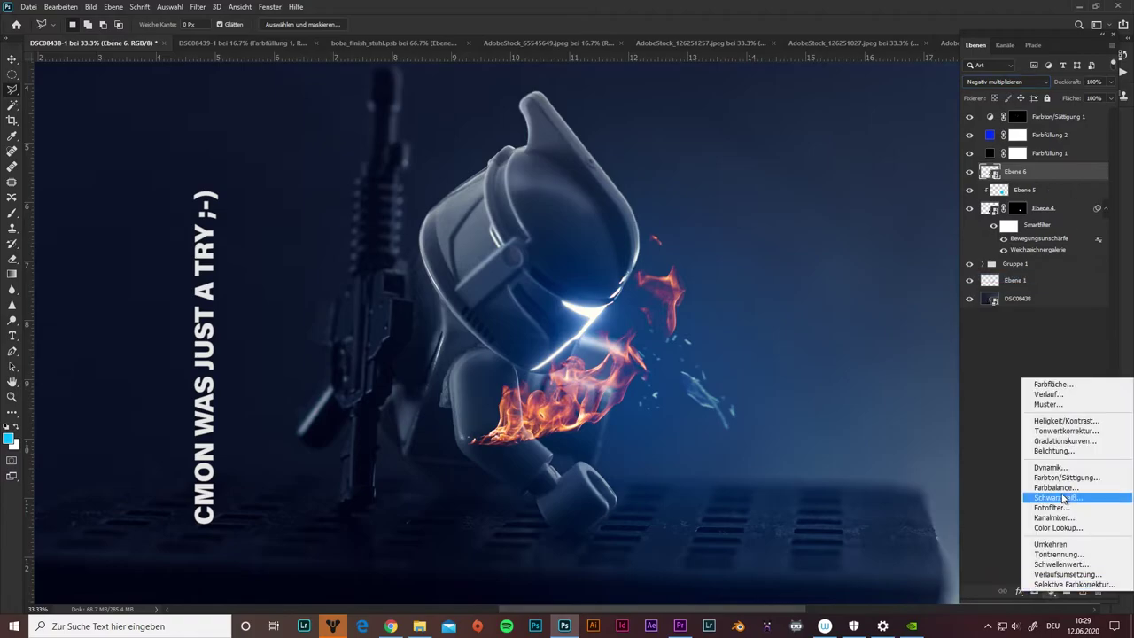
click(1063, 496)
click(851, 441)
mouse_move(861, 359)
mouse_down()
mouse_move(770, 361)
mouse_move(877, 359)
mouse_up()
click(935, 218)
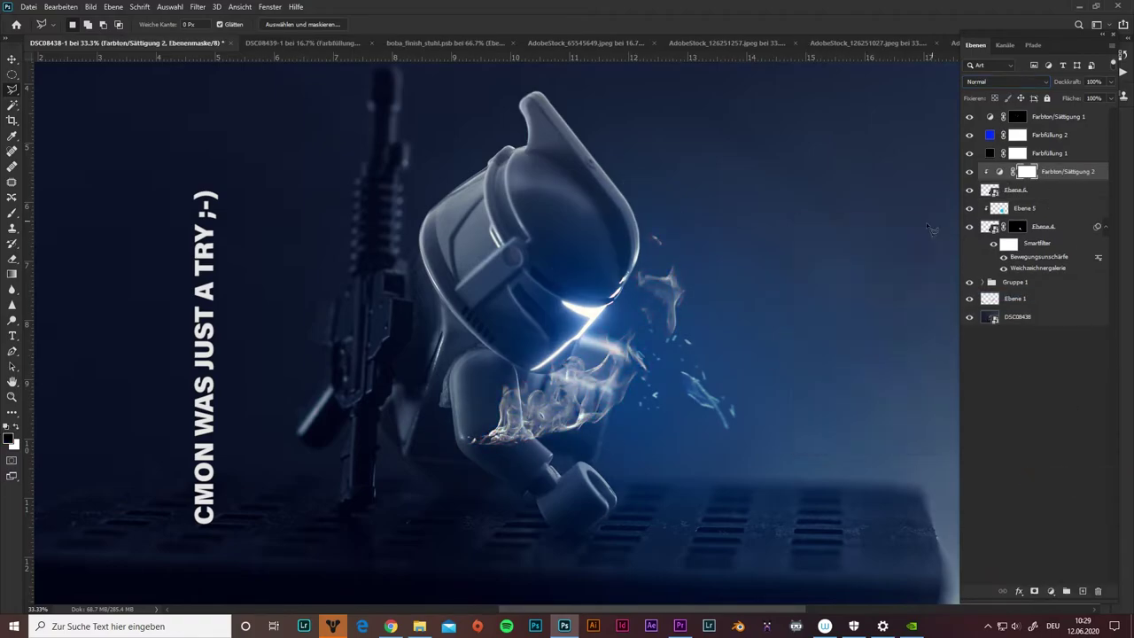
Move, rotate and scale the smoke so it sits over the visor
drag(641, 279, 646, 240)
key(ctrl+t)
mouse_move(780, 292)
mouse_down()
mouse_move(742, 388)
mouse_move(644, 302)
mouse_move(660, 283)
mouse_up()
scroll(644, 302, up, 1)
key(Return)
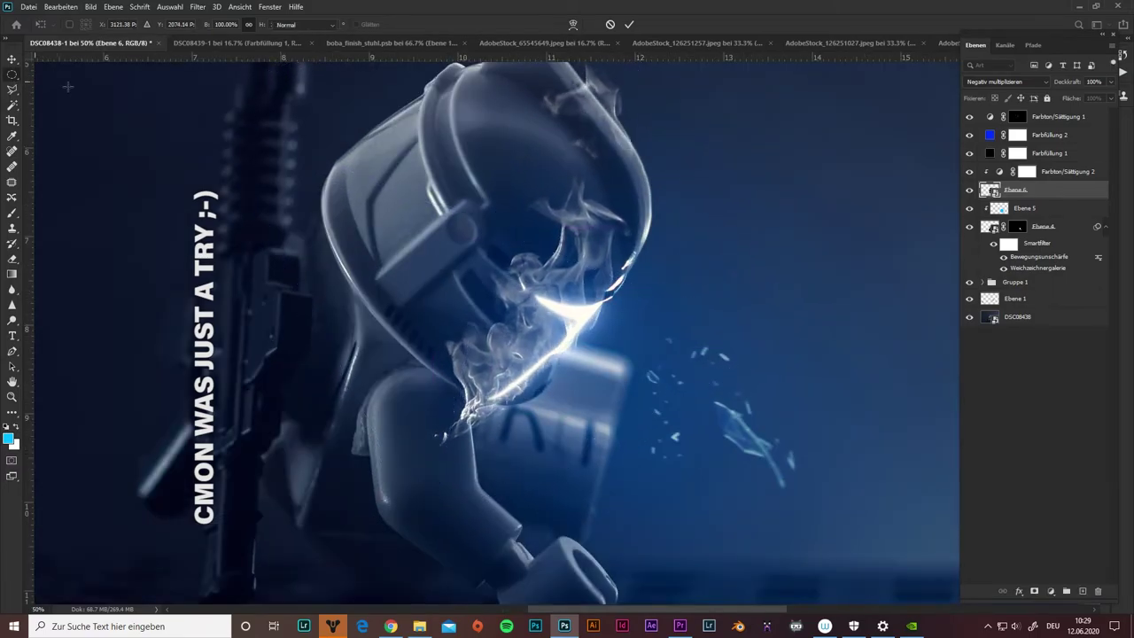
Add a layer mask to Ebene 6, then shift and slightly rotate the mask
key(l)
click(1033, 591)
key(b)
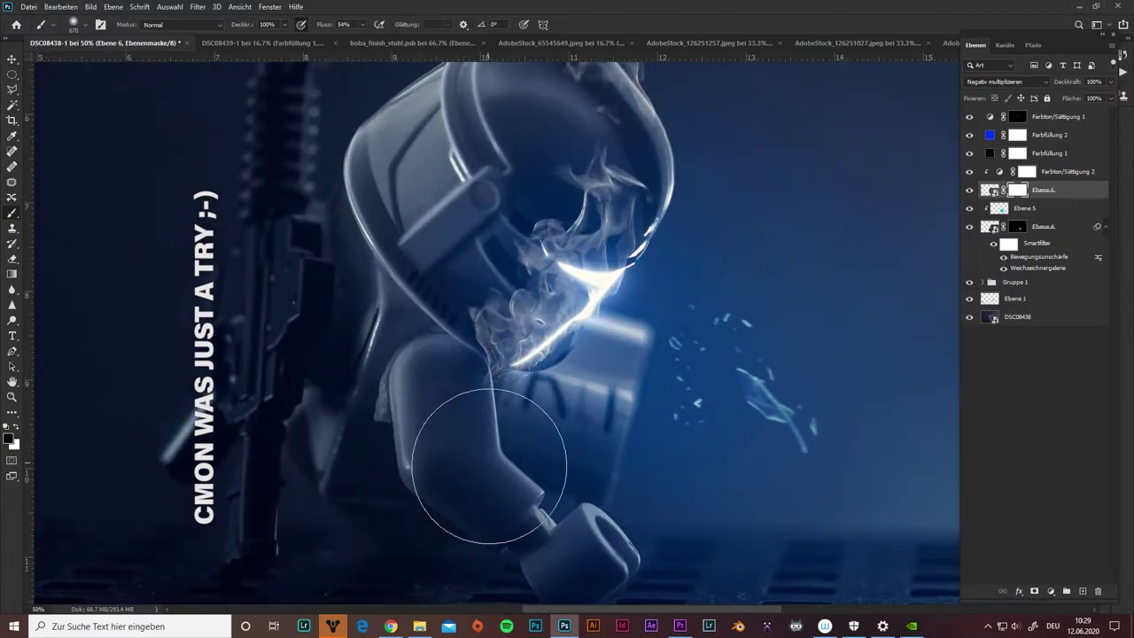
scroll(534, 374, up, 5)
scroll(411, 319, down, 5)
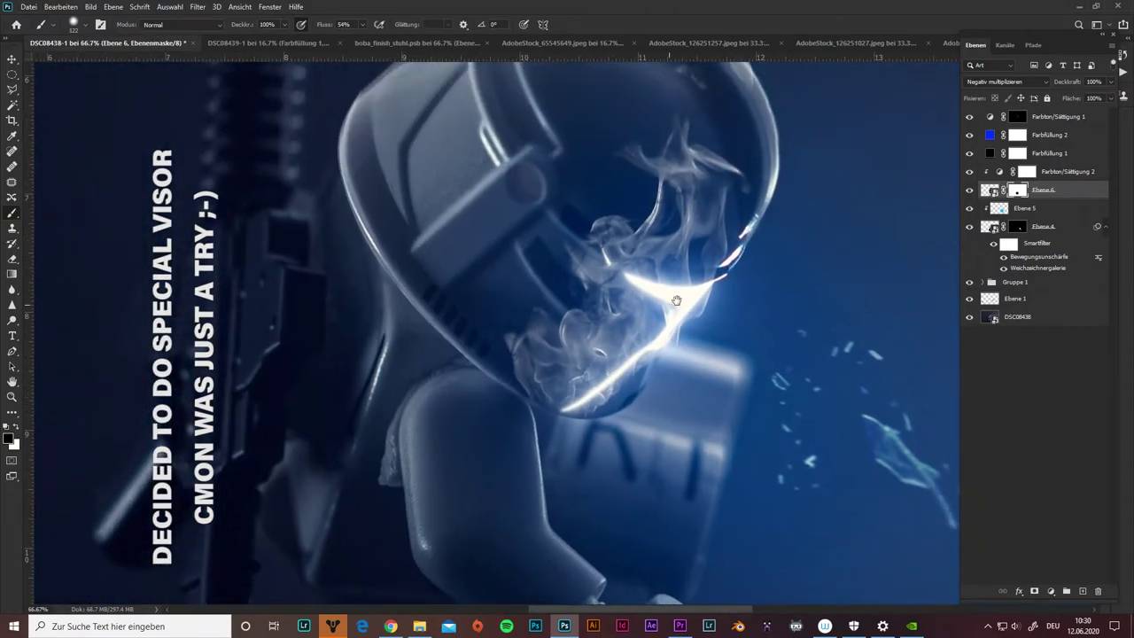
click(1011, 192)
key(v)
mouse_move(703, 342)
mouse_down()
mouse_move(671, 260)
mouse_move(660, 288)
mouse_up()
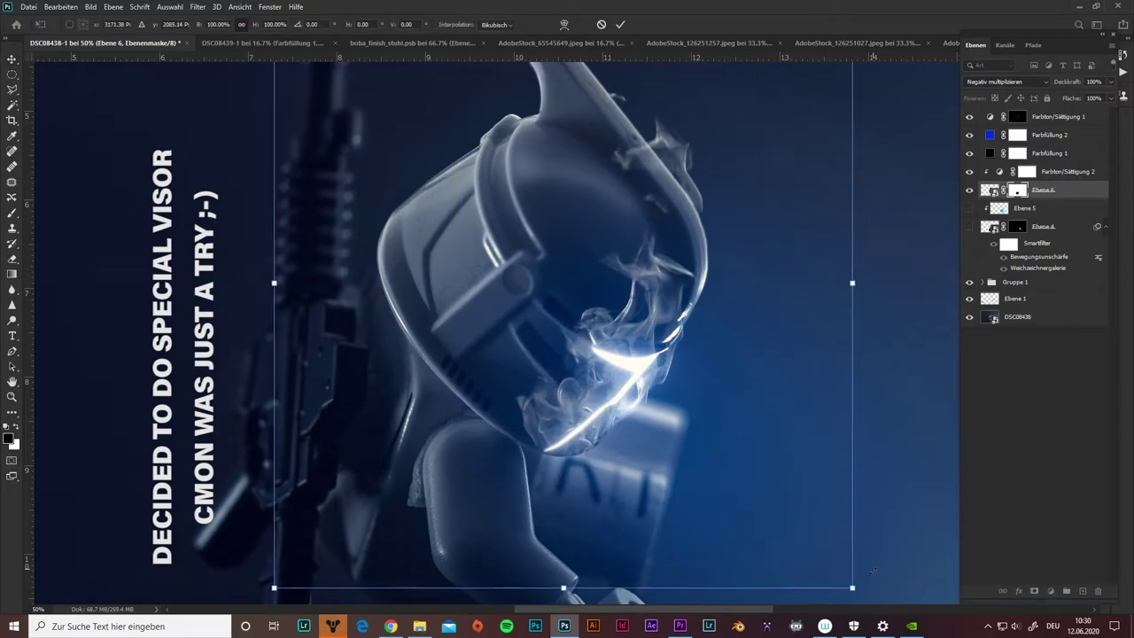
drag(790, 285, 786, 462)
key(Return)
Paint on the mask with a soft brush to fade the smoke inside the visor
key(m)
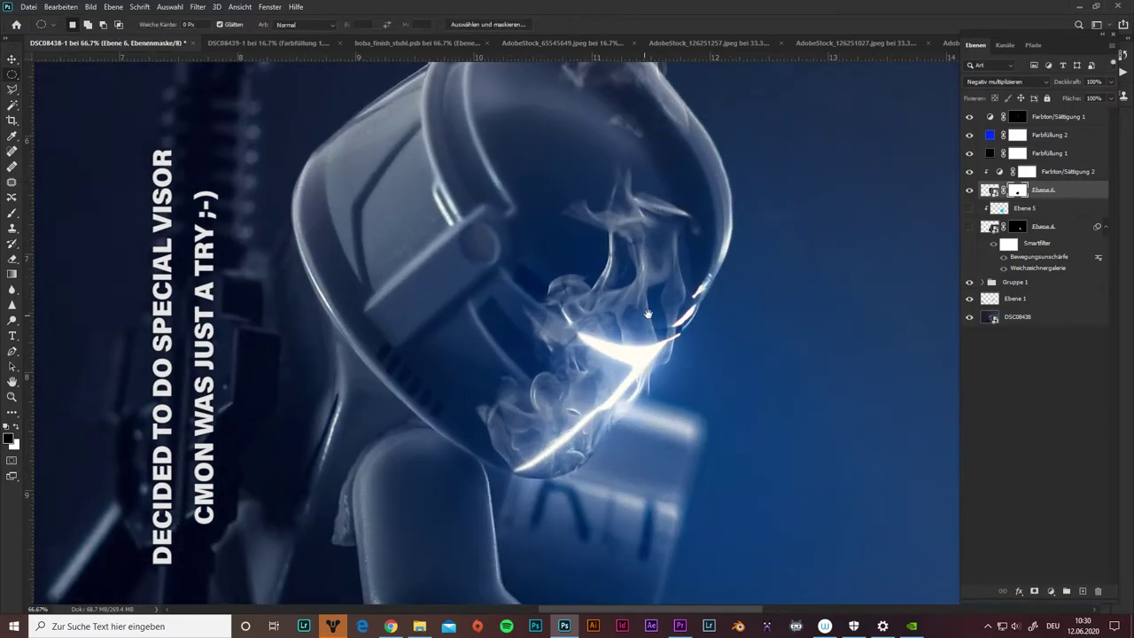
scroll(718, 263, up, 2)
scroll(718, 263, down, 1)
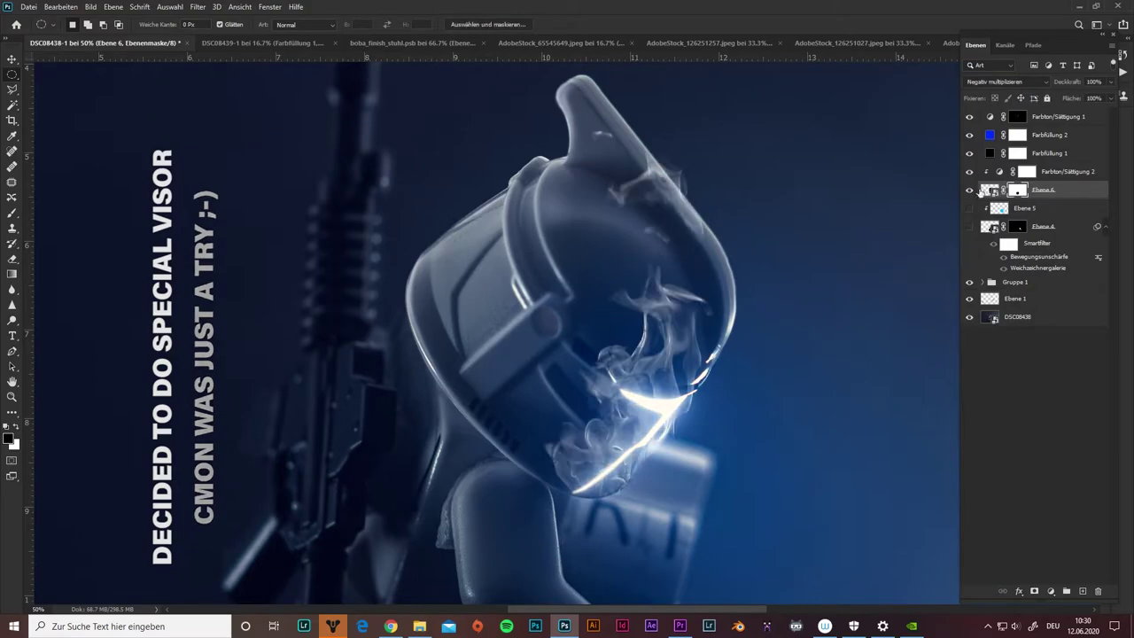
key(b)
drag(599, 264, 588, 358)
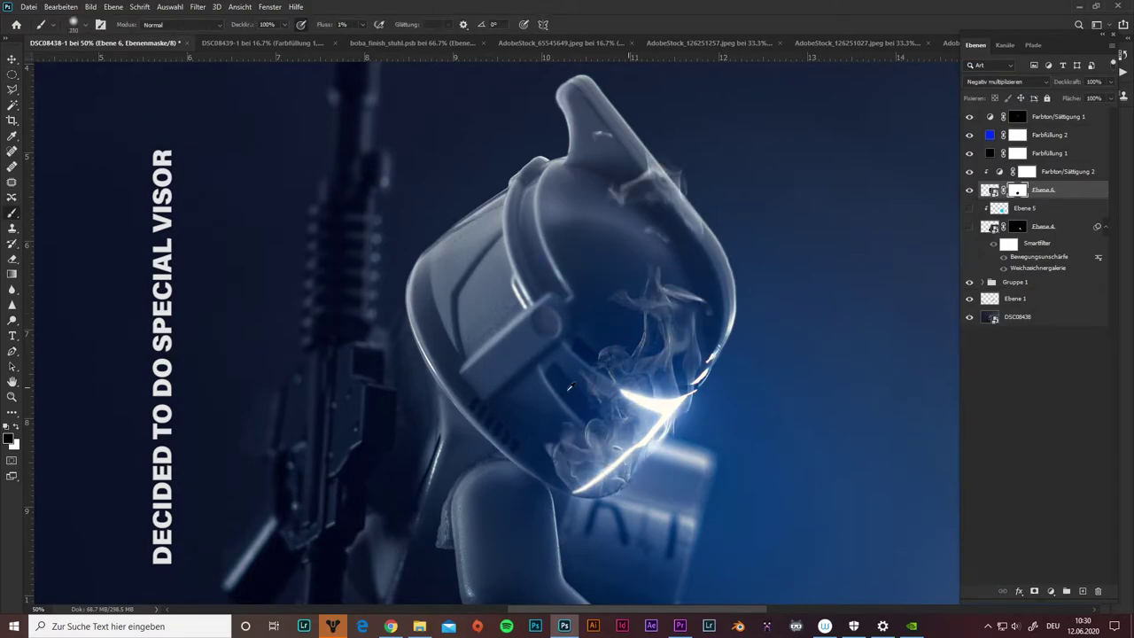
scroll(632, 267, down, 1)
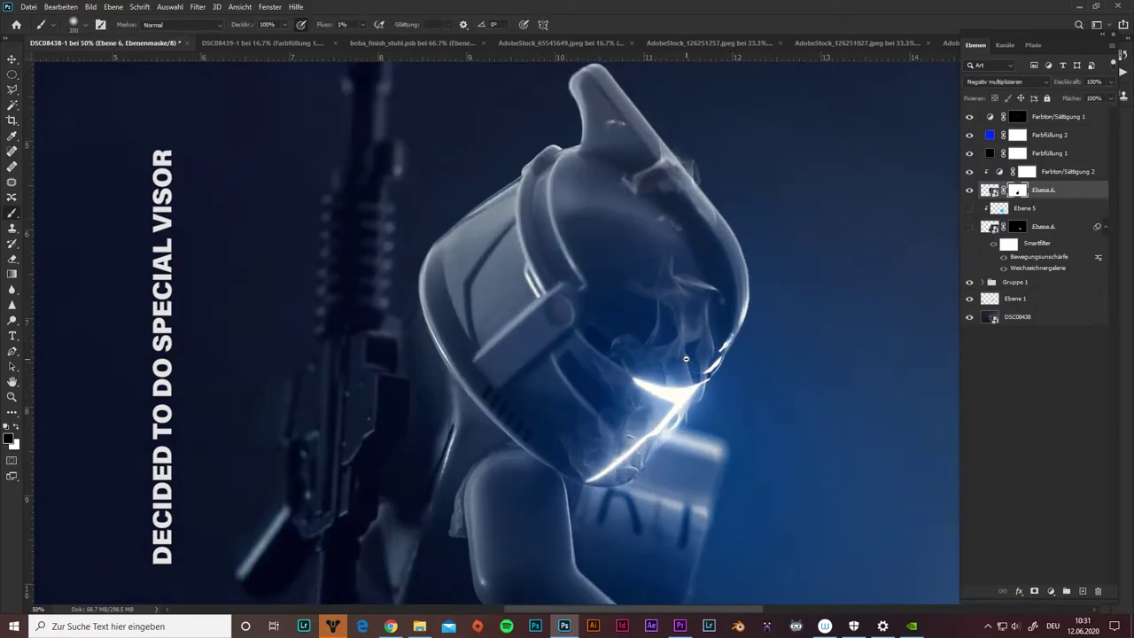
scroll(709, 345, up, 1)
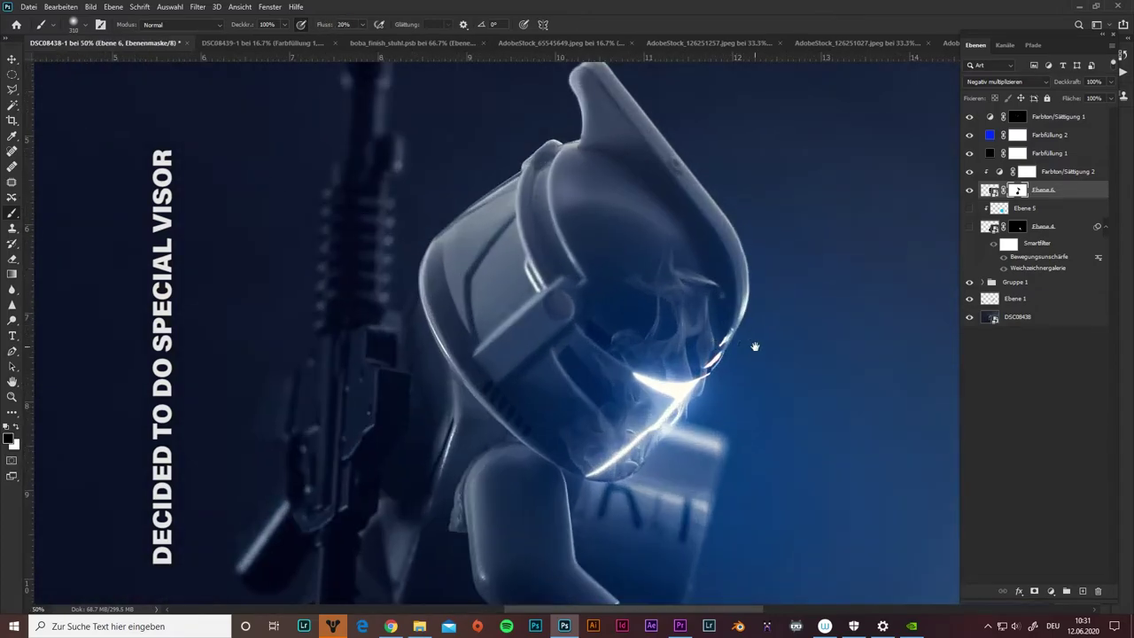
click(948, 43)
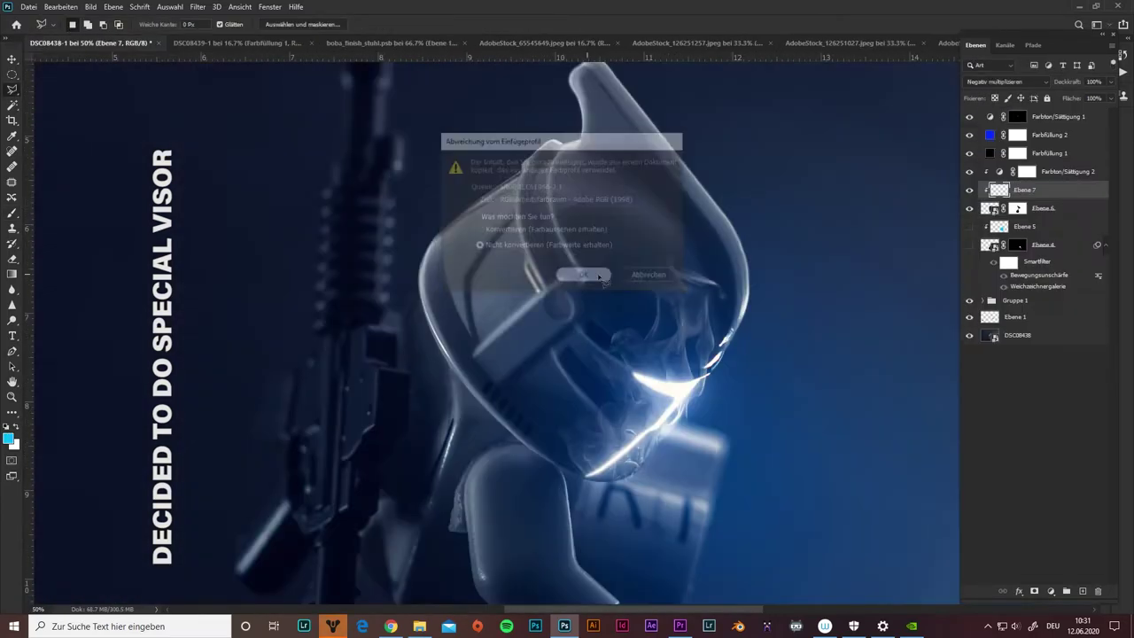
Bring a second flame in as Ebene 7, clip the desaturation to it, screen-blend and rotate it
drag(106, 51, 567, 336)
drag(1019, 168, 1052, 176)
alt+click(1053, 181)
click(1015, 190)
click(1006, 82)
click(992, 177)
key(ctrl+t)
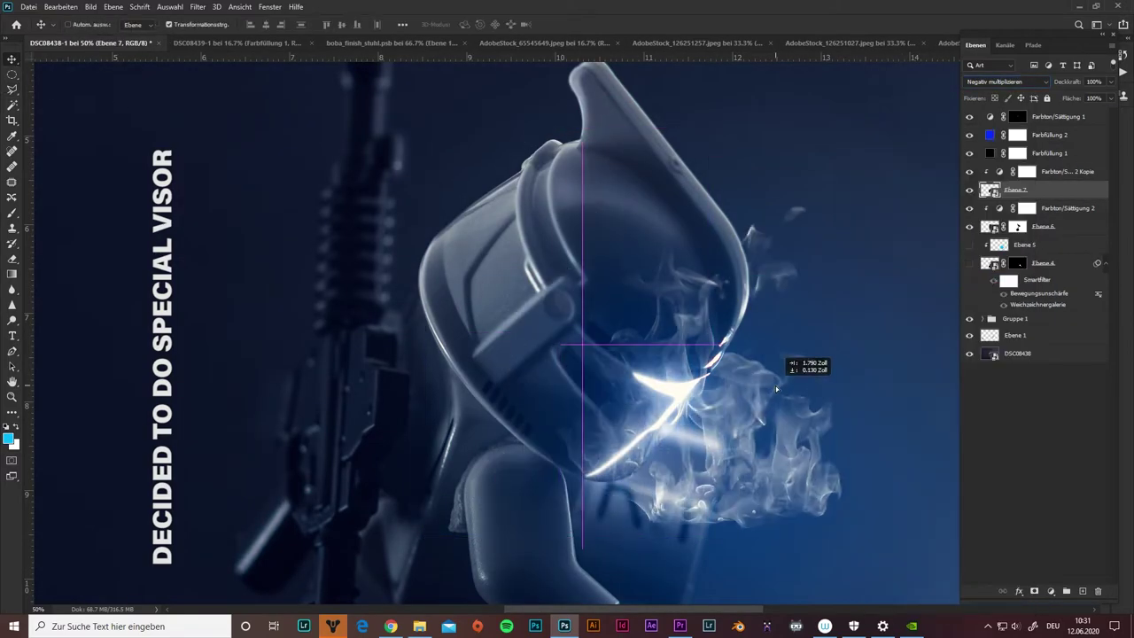
mouse_move(775, 385)
mouse_down()
mouse_move(779, 443)
mouse_move(799, 447)
mouse_up()
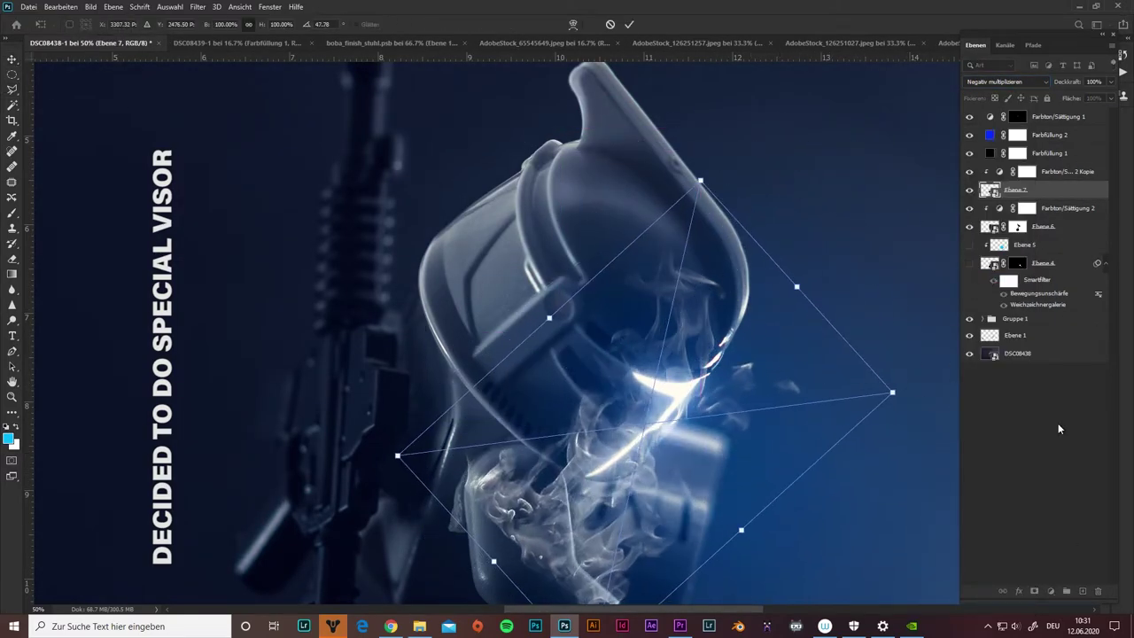
key(Return)
Move the smoke layer over the helmet and rotate it about 40° to follow the visor
click(7, 216)
scroll(529, 366, down, 1)
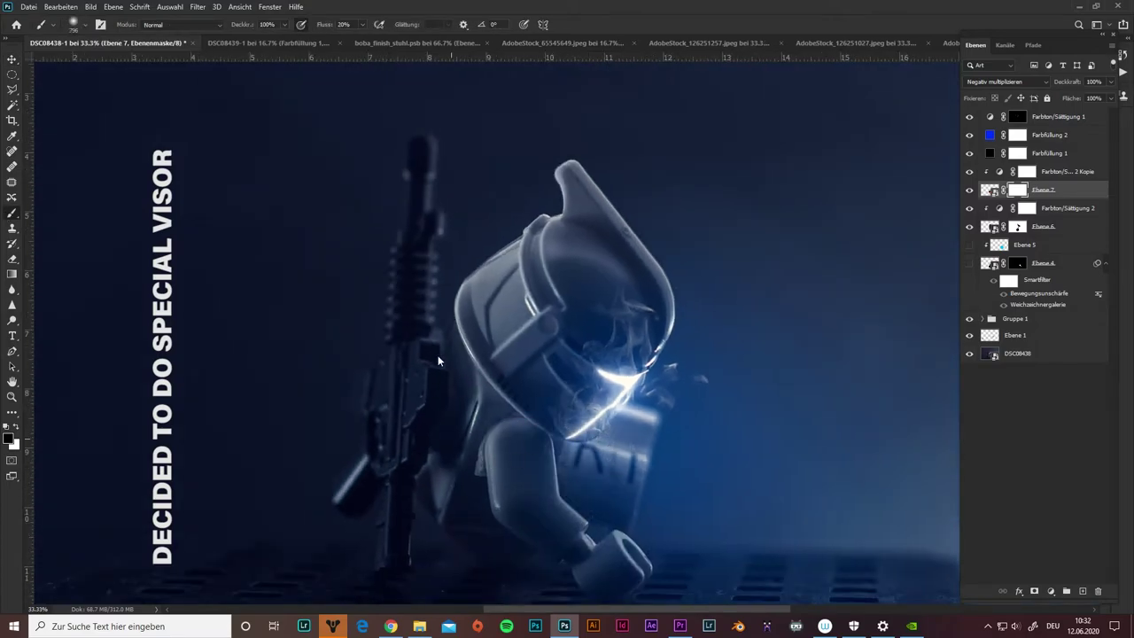
key(v)
drag(735, 425, 824, 434)
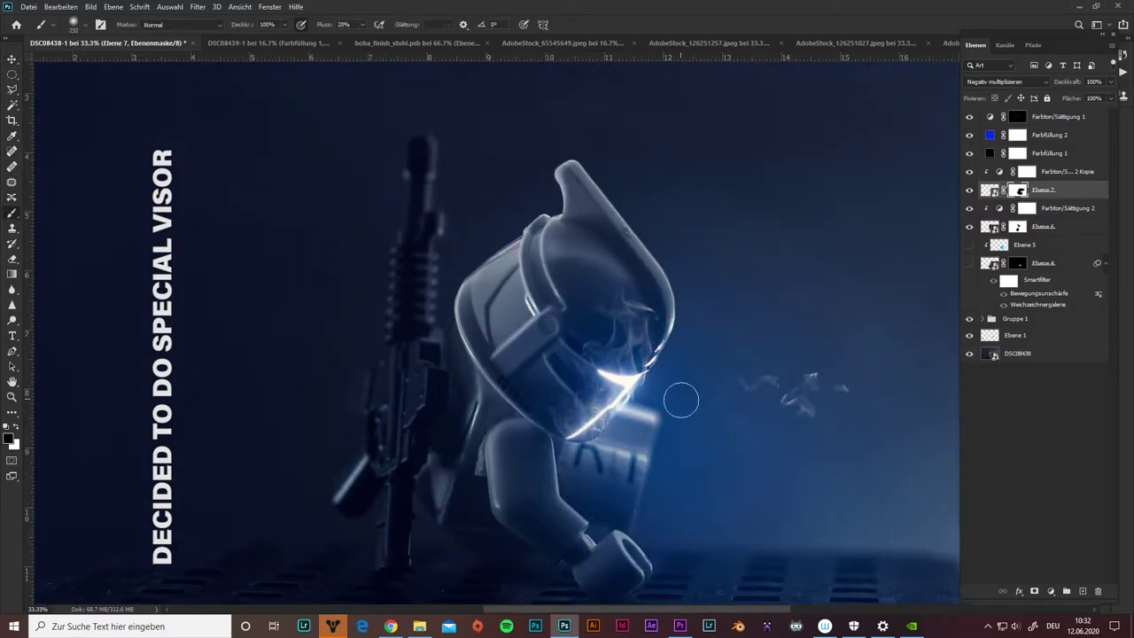
drag(898, 360, 740, 350)
key(ctrl+t)
mouse_move(780, 266)
mouse_down()
mouse_move(768, 263)
mouse_move(951, 456)
mouse_move(858, 291)
mouse_move(847, 453)
mouse_up()
drag(737, 417, 690, 331)
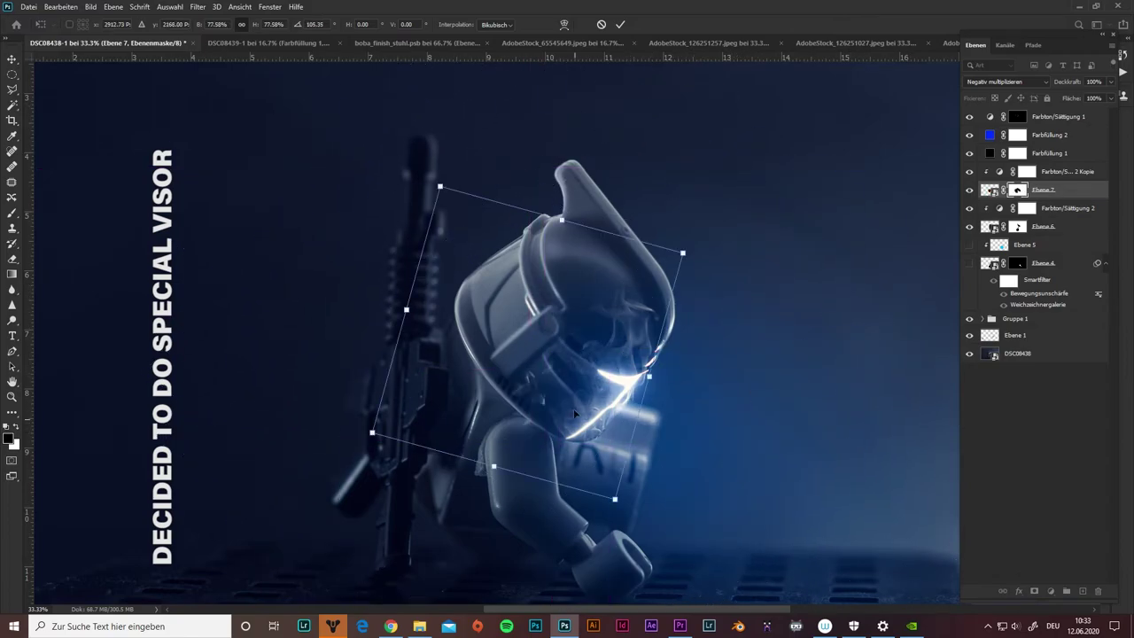
Apply a 3 px Field Blur to Ebene 6 and toggle its mask to compare
click(198, 6)
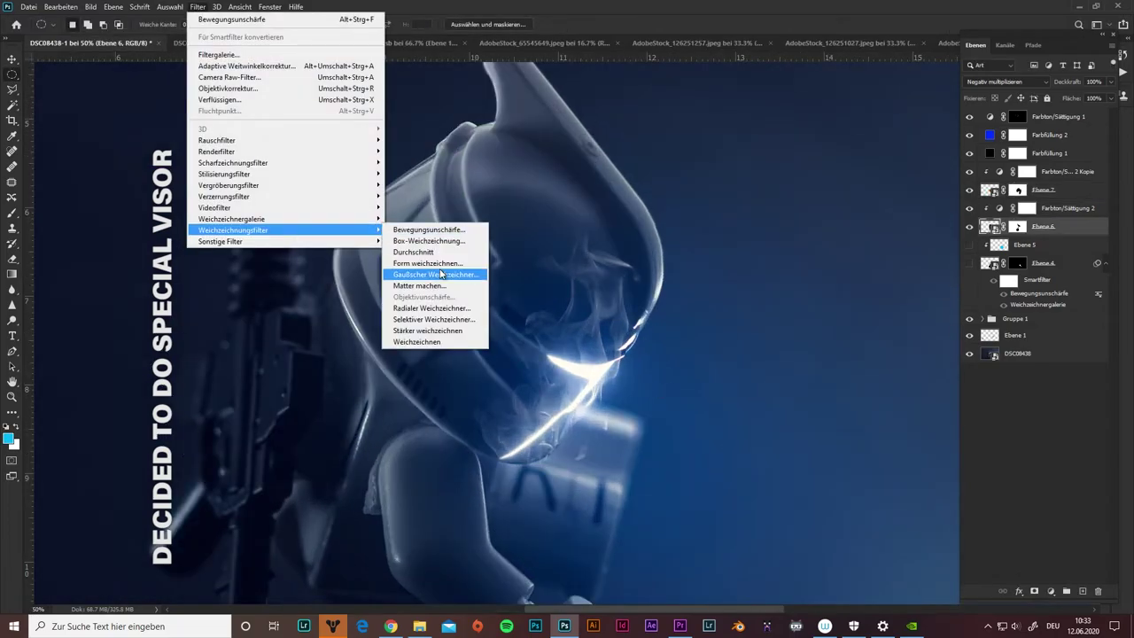
click(447, 270)
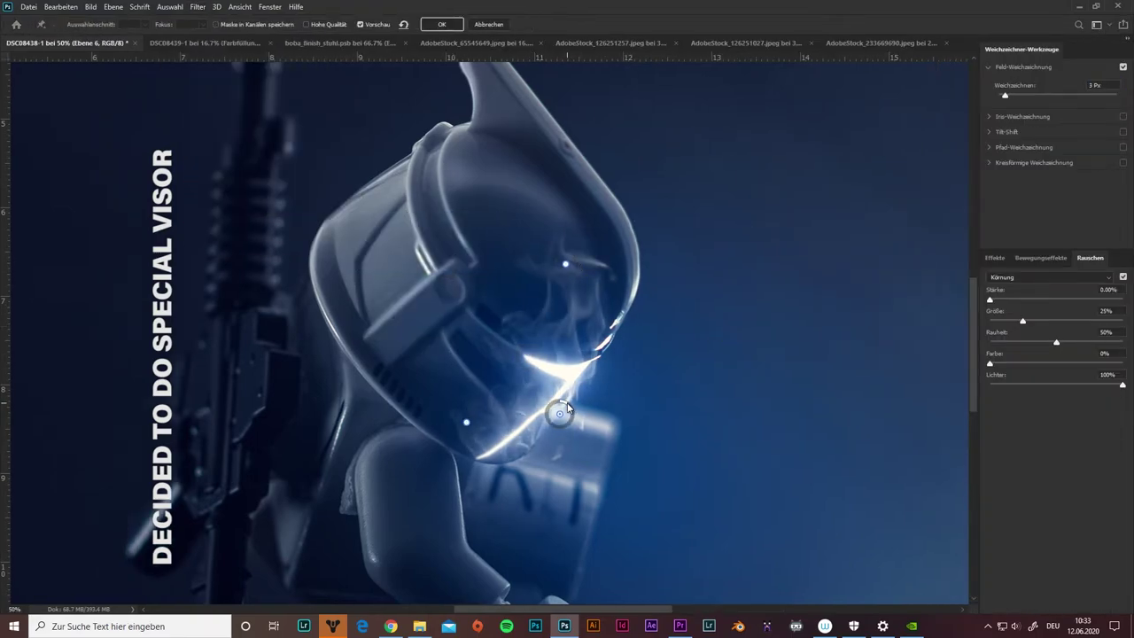
click(442, 25)
alt+click(616, 374)
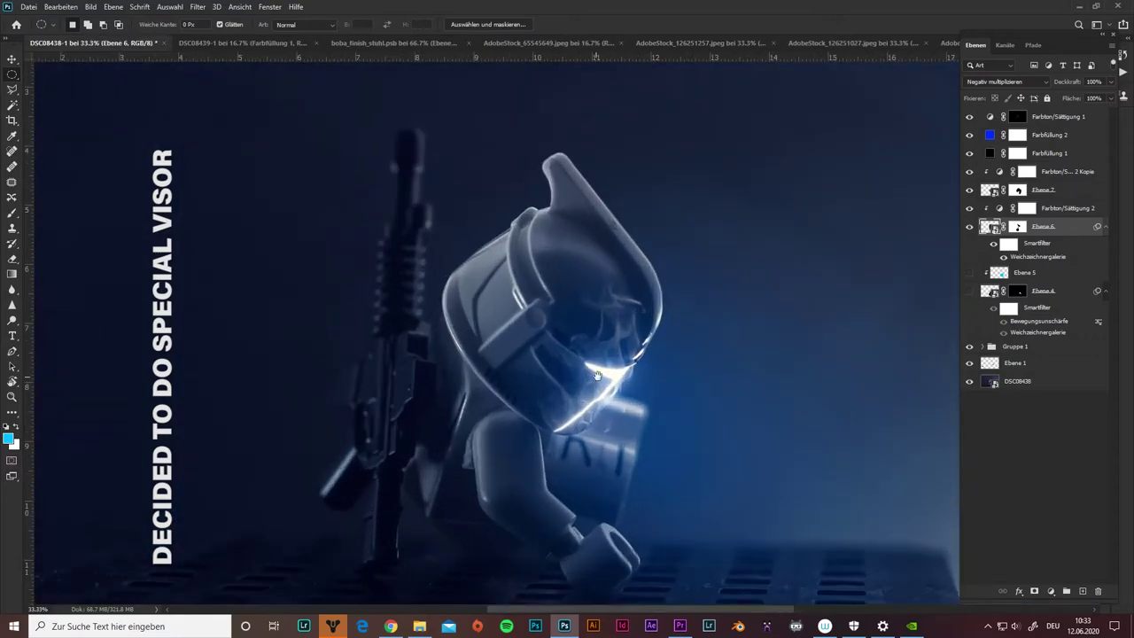
shift+click(1017, 227)
shift+click(1017, 227)
scroll(546, 356, up, 2)
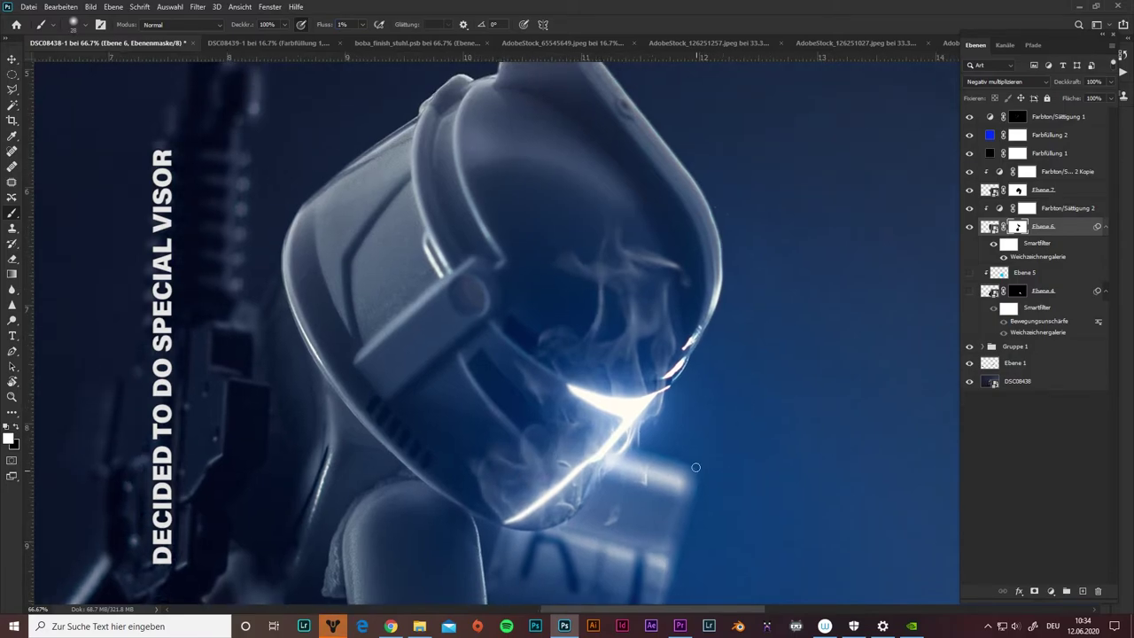
Scroll the view back and forth to inspect the smoke in the visor
scroll(759, 496, down, 3)
scroll(724, 470, up, 3)
scroll(554, 471, down, 1)
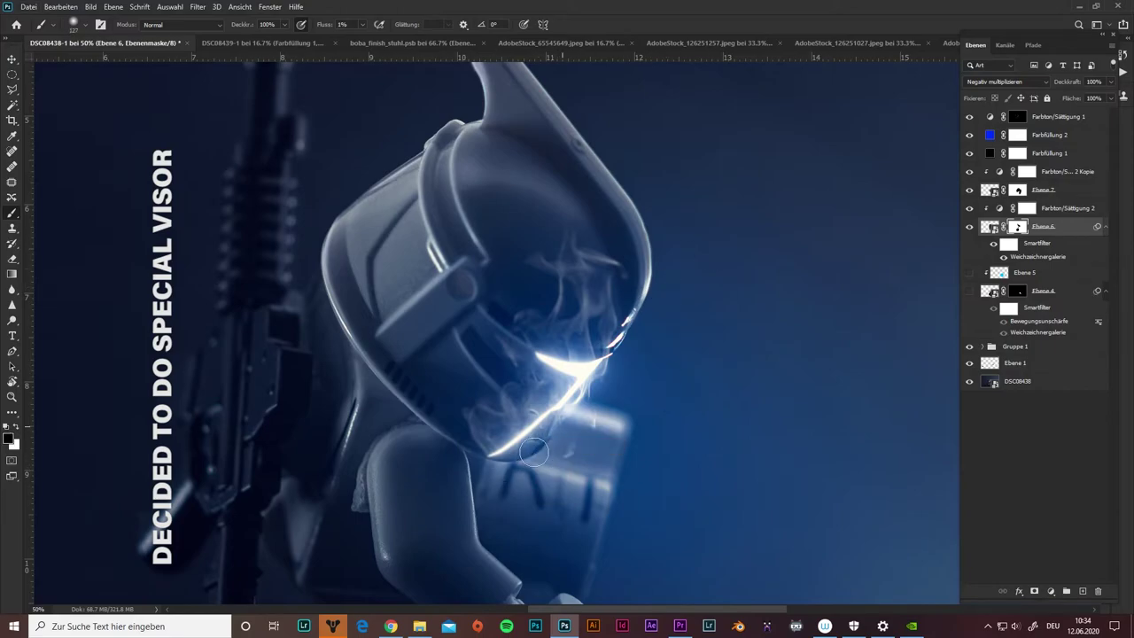
scroll(691, 316, down, 2)
scroll(691, 317, up, 1)
scroll(661, 392, up, 2)
scroll(661, 393, down, 2)
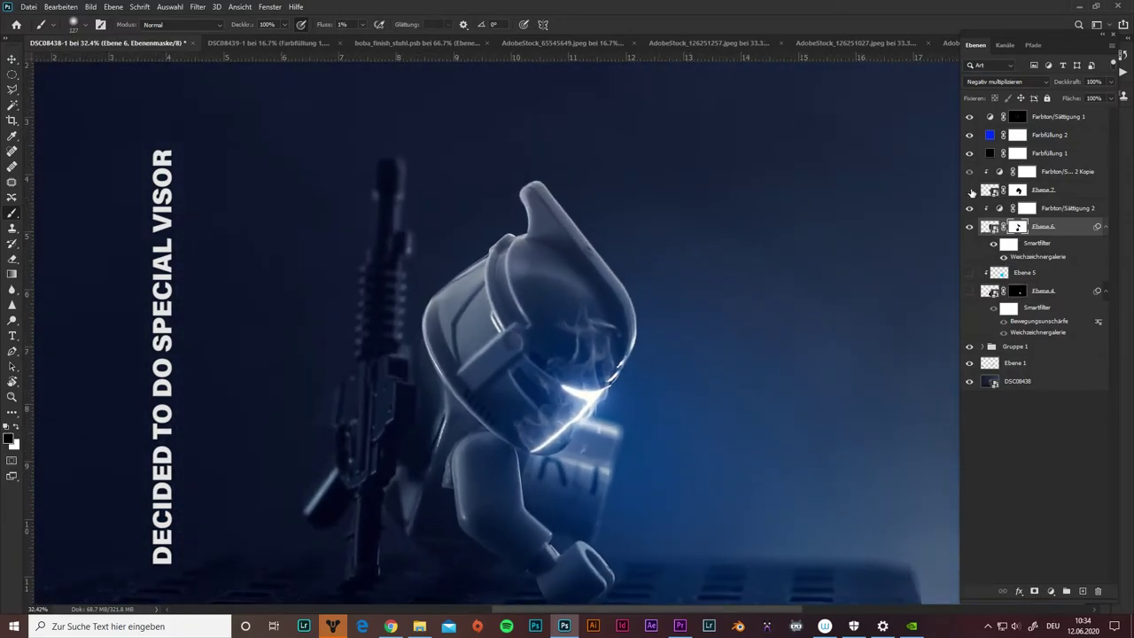
scroll(680, 412, up, 2)
scroll(691, 428, down, 2)
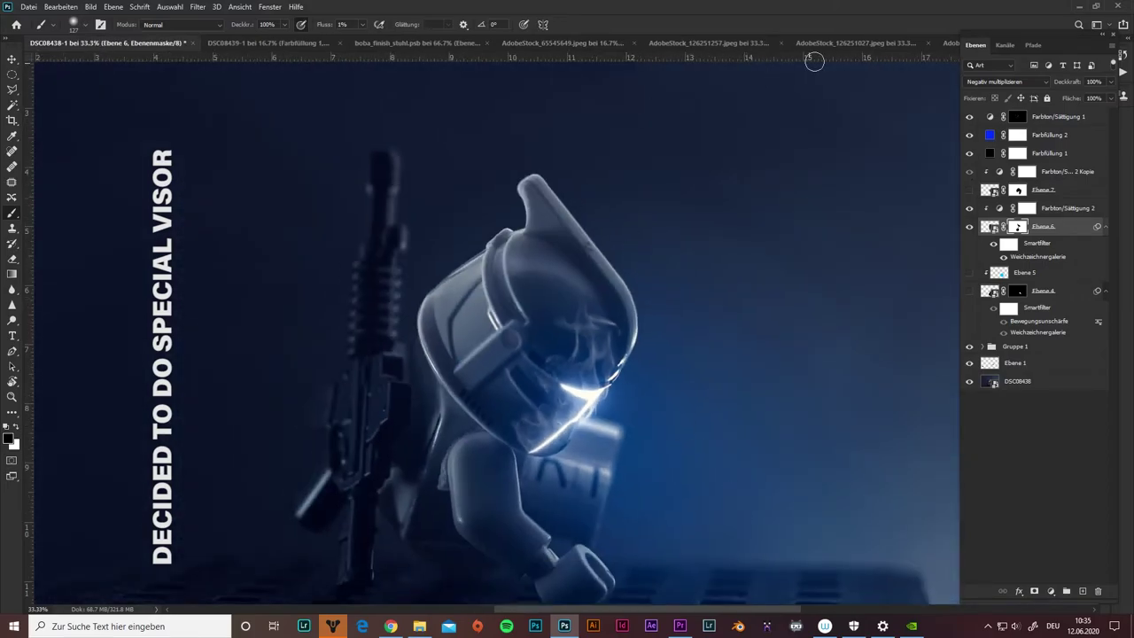
scroll(747, 177, down, 1)
scroll(753, 255, up, 1)
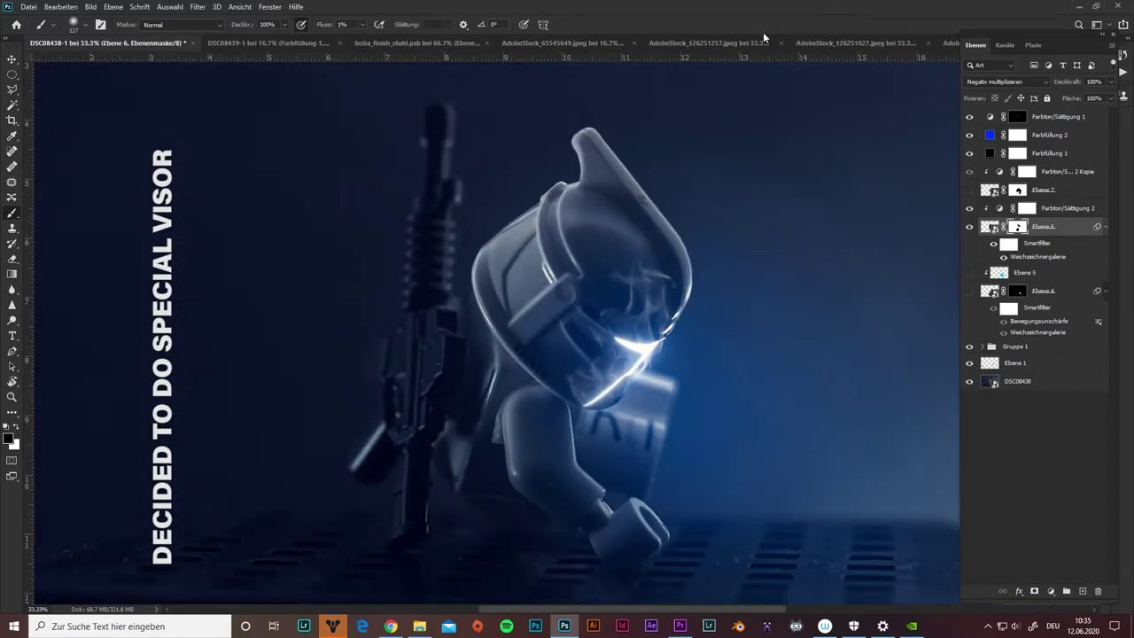
Duplicate Ebene 6 with its adjustment and disable the copy's mask to reveal all smoke
key(ctrl+j)
shift+click(1017, 226)
key(ctrl+t)
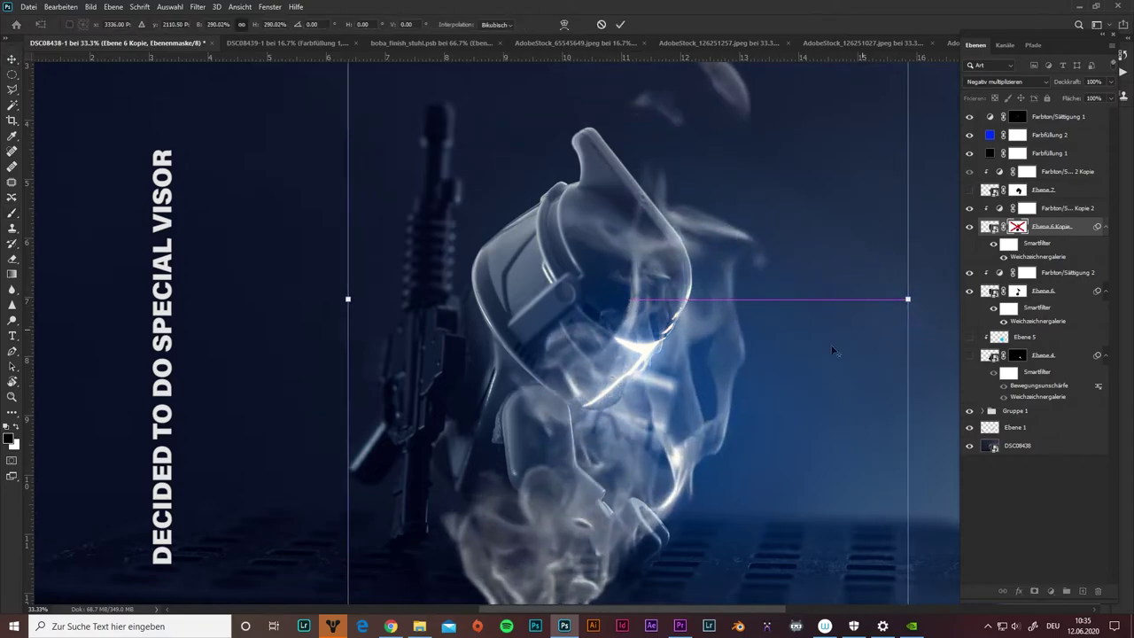
Rotate the smoke copy to about -28°, shrink it, and re-enable its layer mask
mouse_move(833, 350)
mouse_down()
mouse_move(643, 347)
mouse_move(733, 222)
mouse_up()
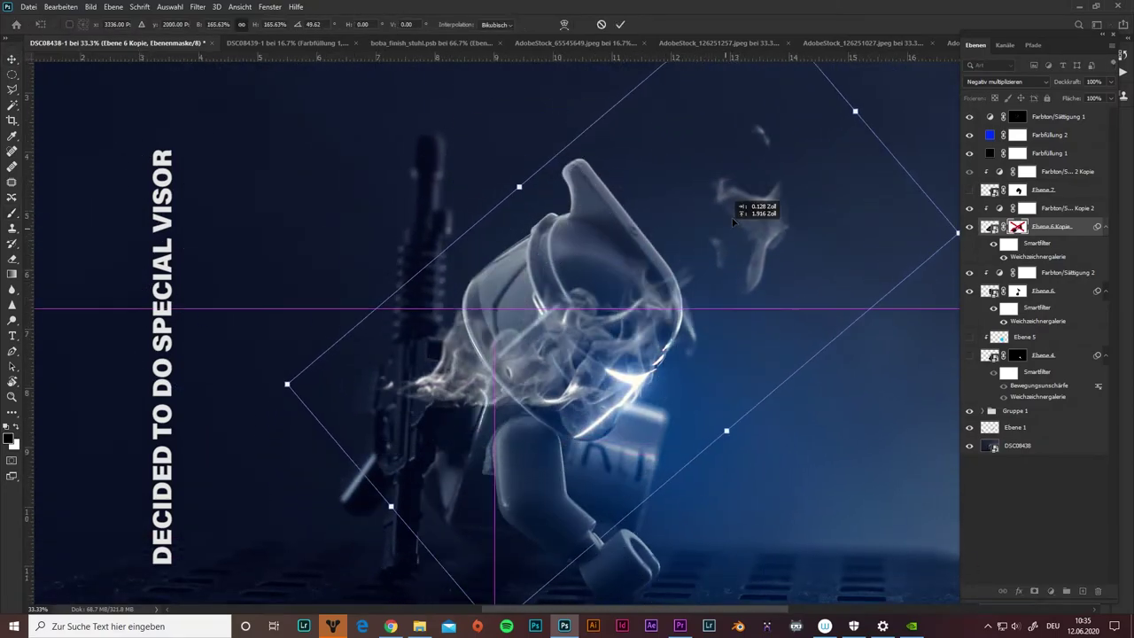
drag(734, 222, 739, 394)
drag(753, 310, 808, 403)
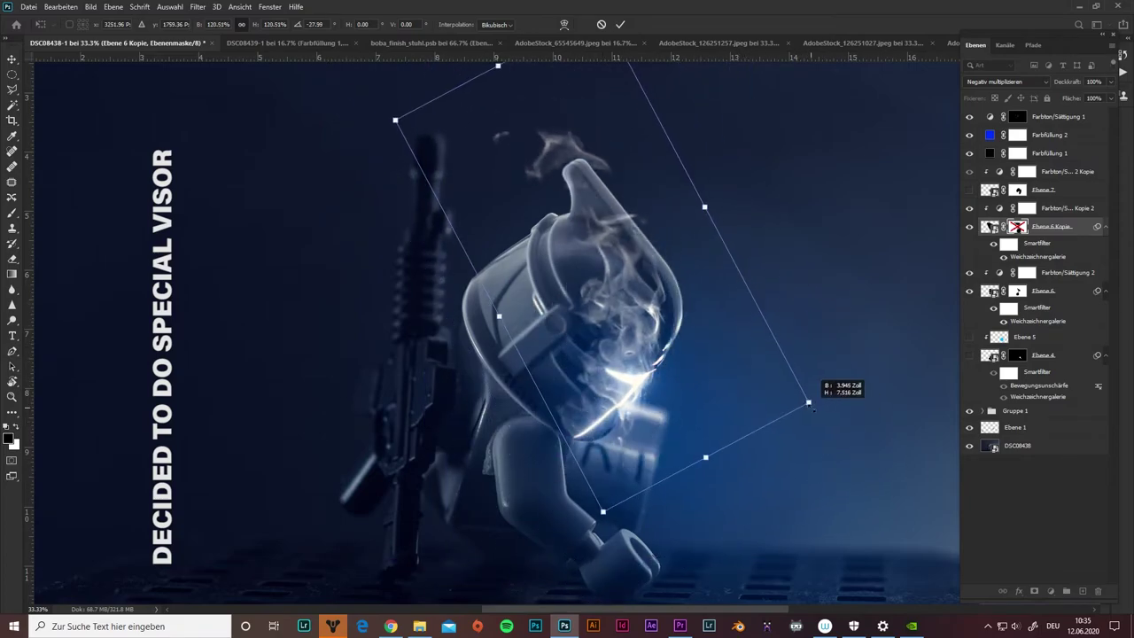
key(Return)
shift+click(1019, 228)
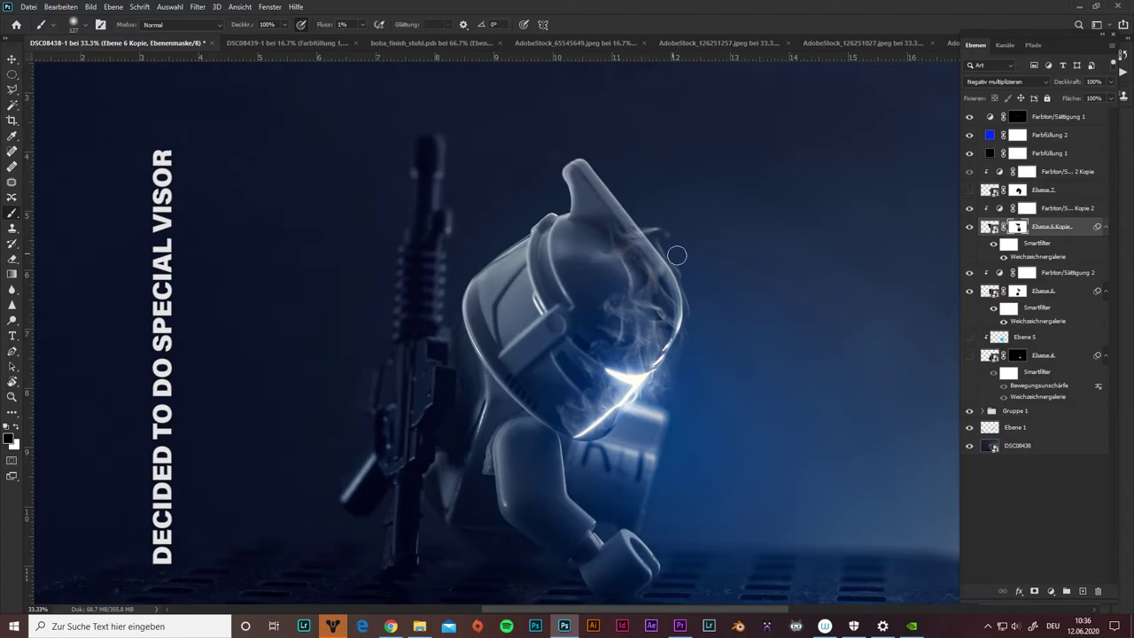
Zoom in on the visor and compare the Ebene 6 and Ebene 6 Kopie masks
key(ctrl+plus)
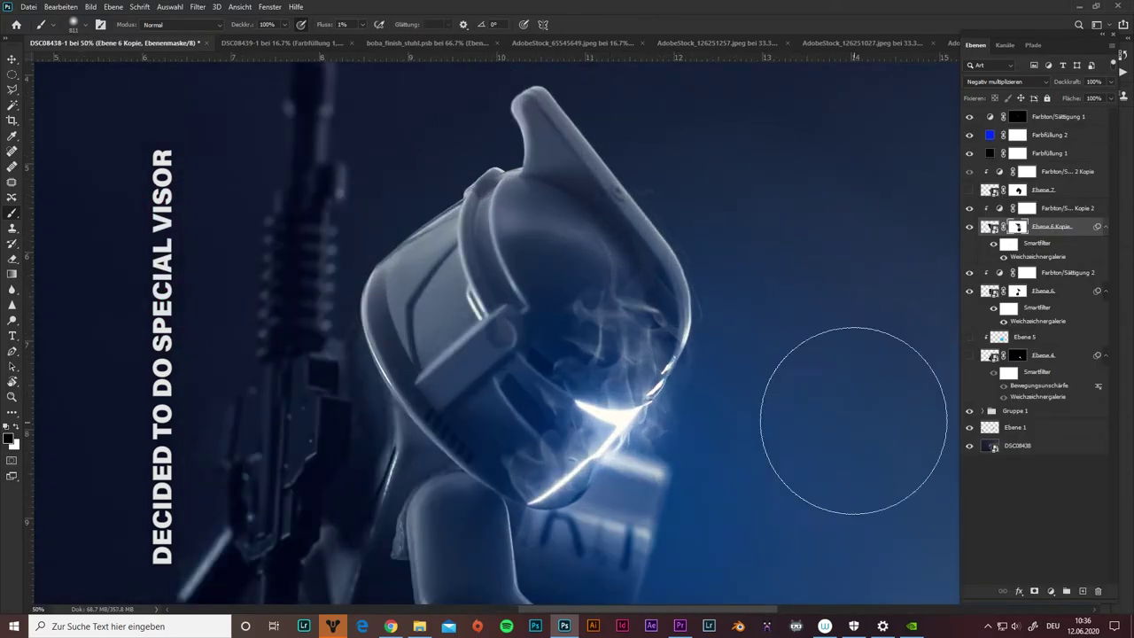
click(1018, 292)
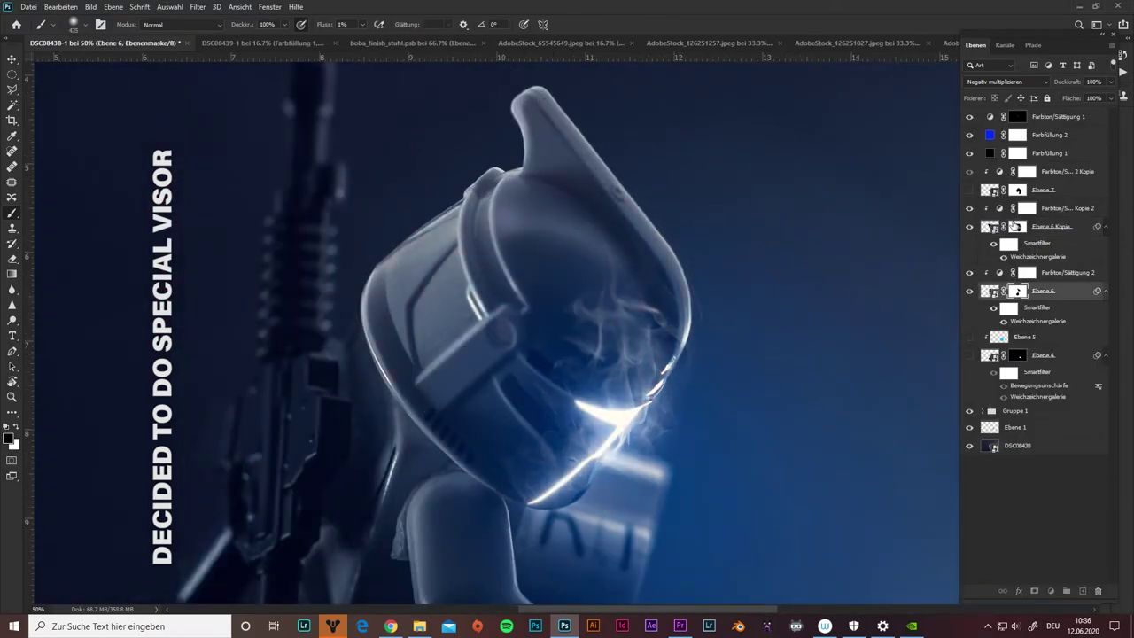
click(1017, 226)
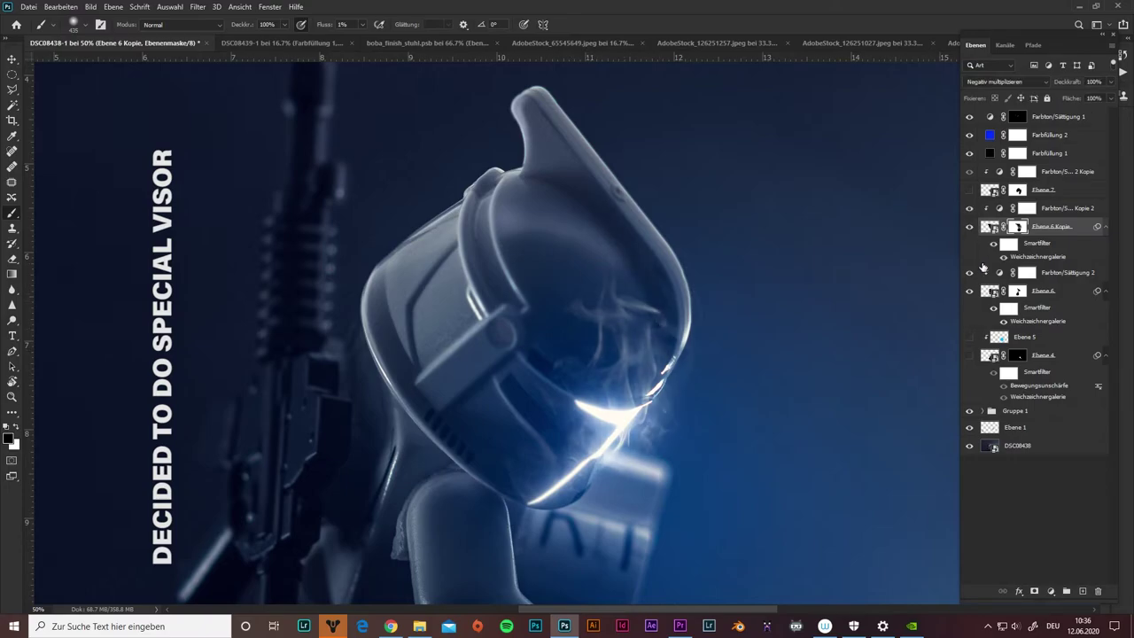
click(1018, 291)
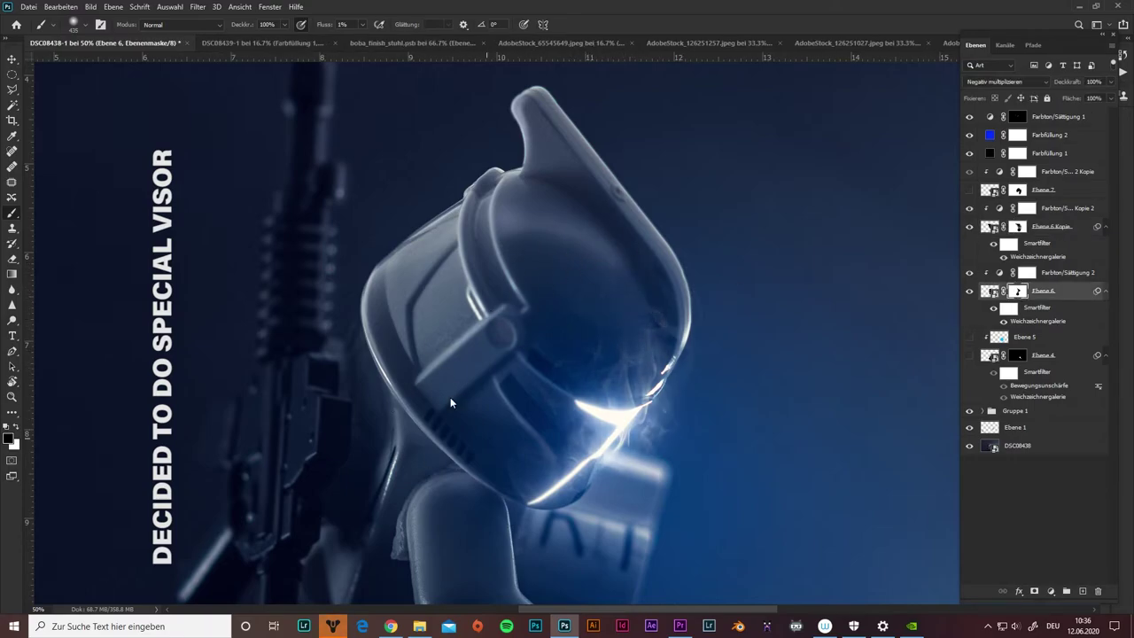
key(alt+bracketright)
key(alt+bracketright)
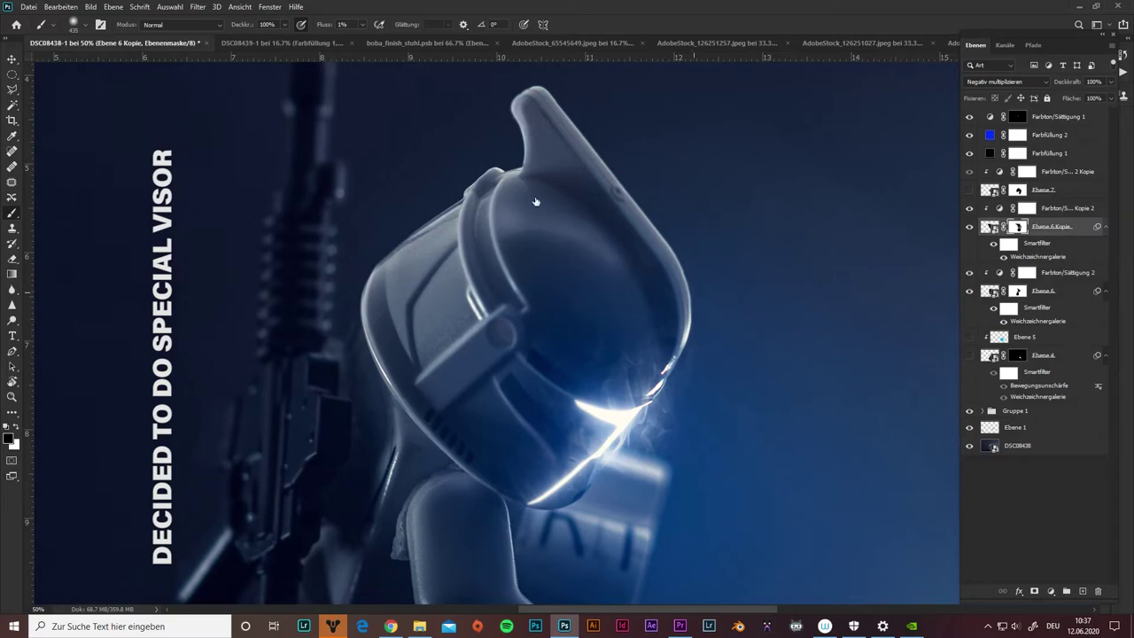
scroll(536, 202, down, 1)
scroll(636, 246, up, 2)
scroll(741, 305, down, 1)
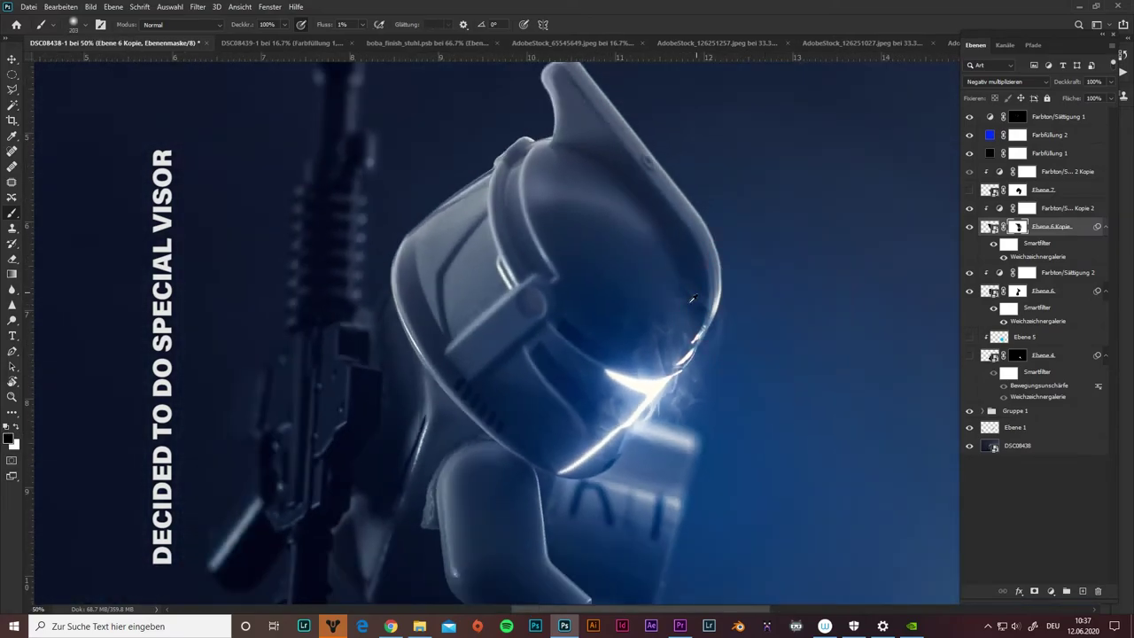
key(alt+bracketleft)
key(alt+bracketleft)
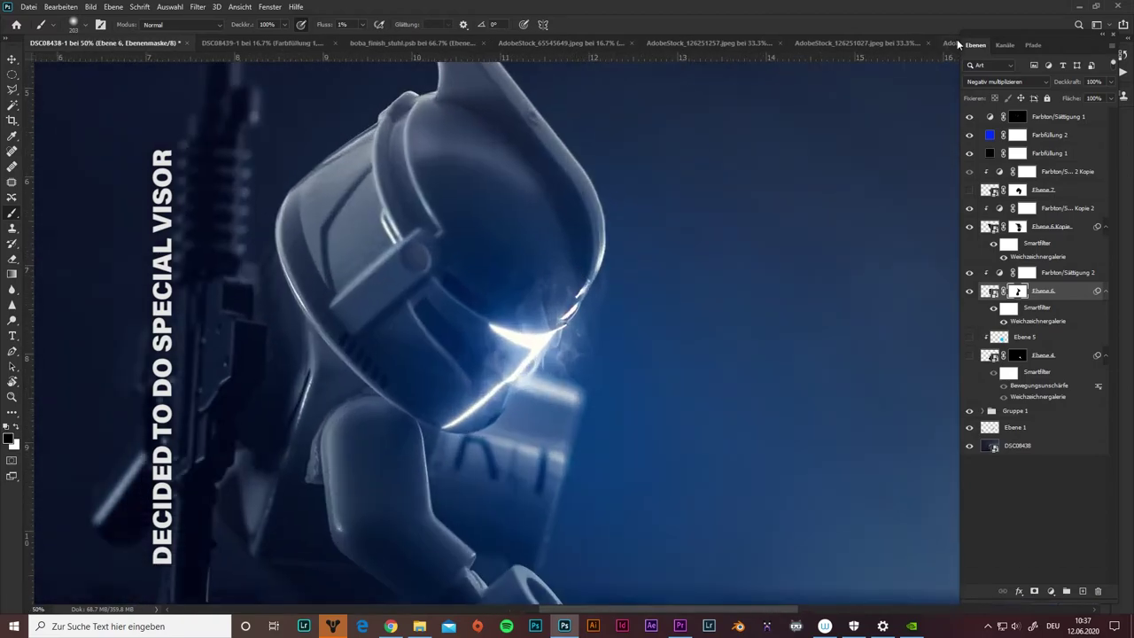
Bring the selected fire from the stock photo into the trooper photo and rotate it
click(955, 42)
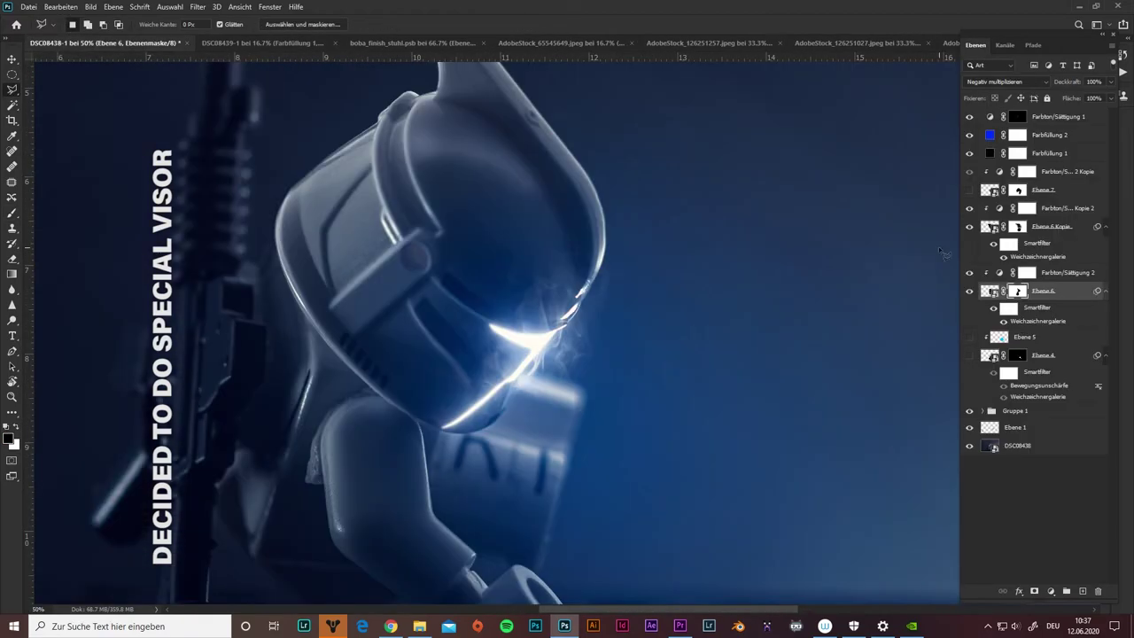
drag(703, 400, 610, 343)
mouse_move(734, 230)
mouse_down()
mouse_move(800, 341)
mouse_move(678, 293)
mouse_move(793, 474)
mouse_move(769, 391)
mouse_move(783, 359)
mouse_up()
click(60, 6)
click(133, 263)
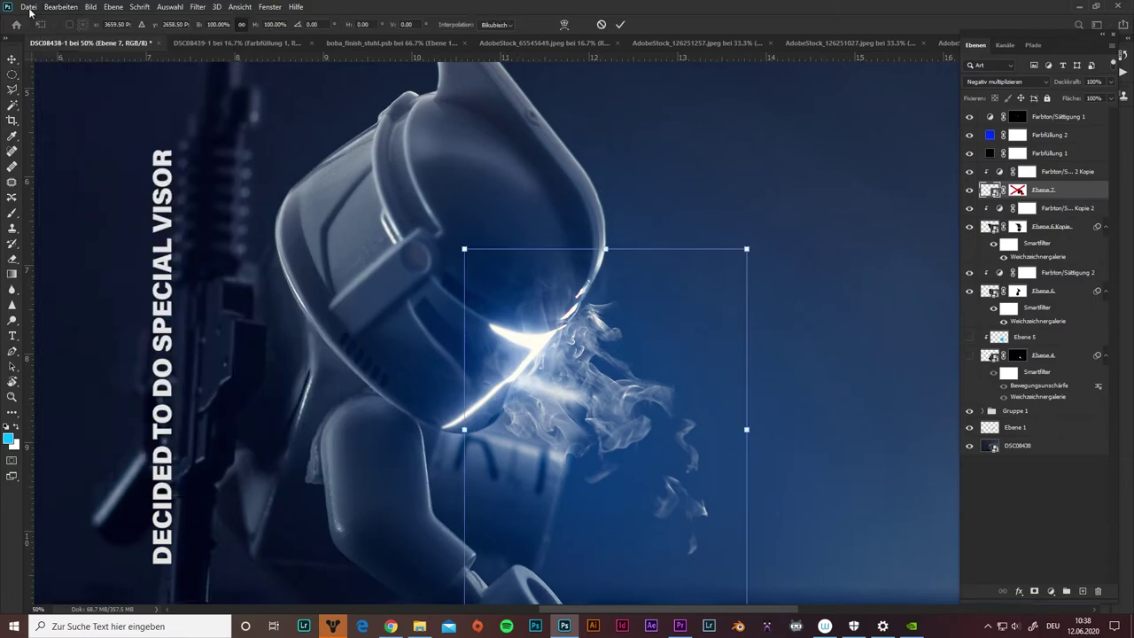
click(60, 6)
click(297, 350)
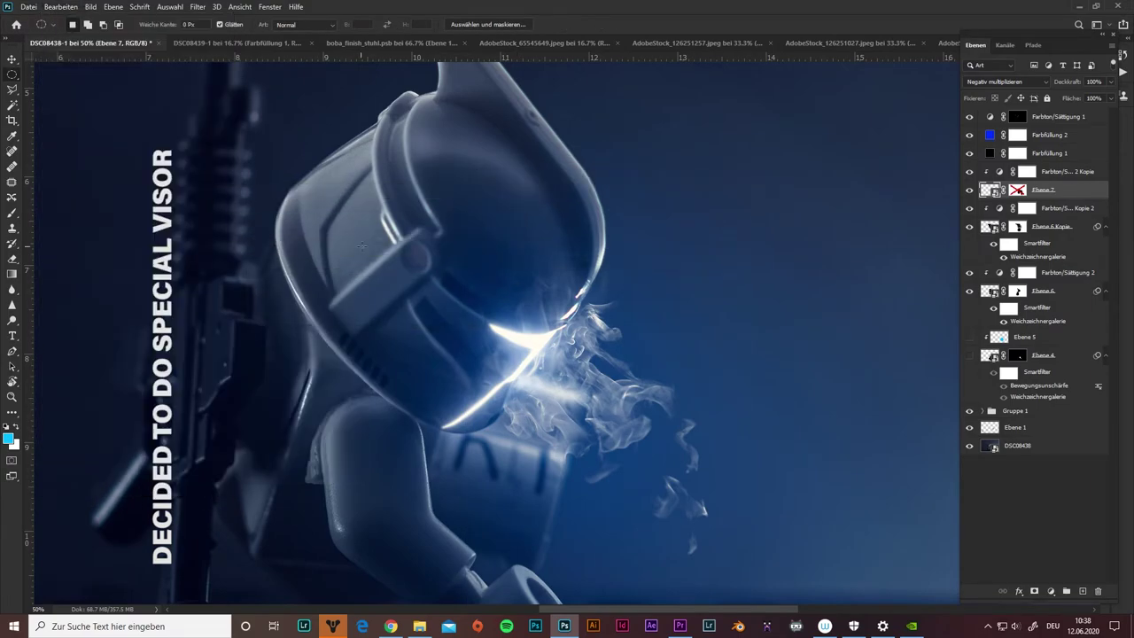
click(59, 7)
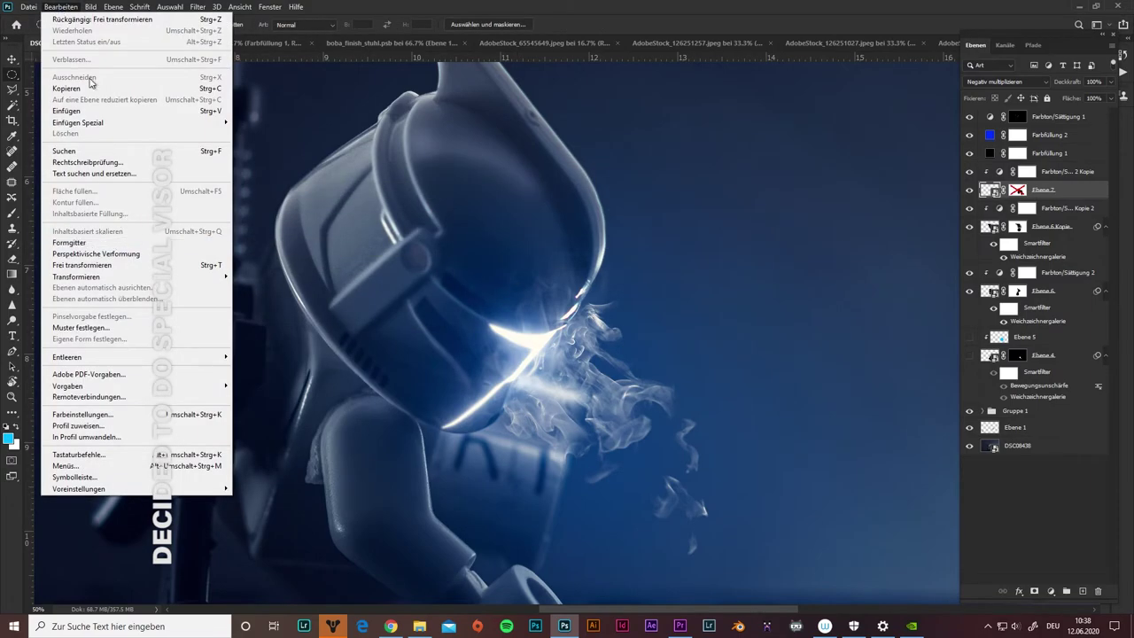
click(295, 357)
click(370, 311)
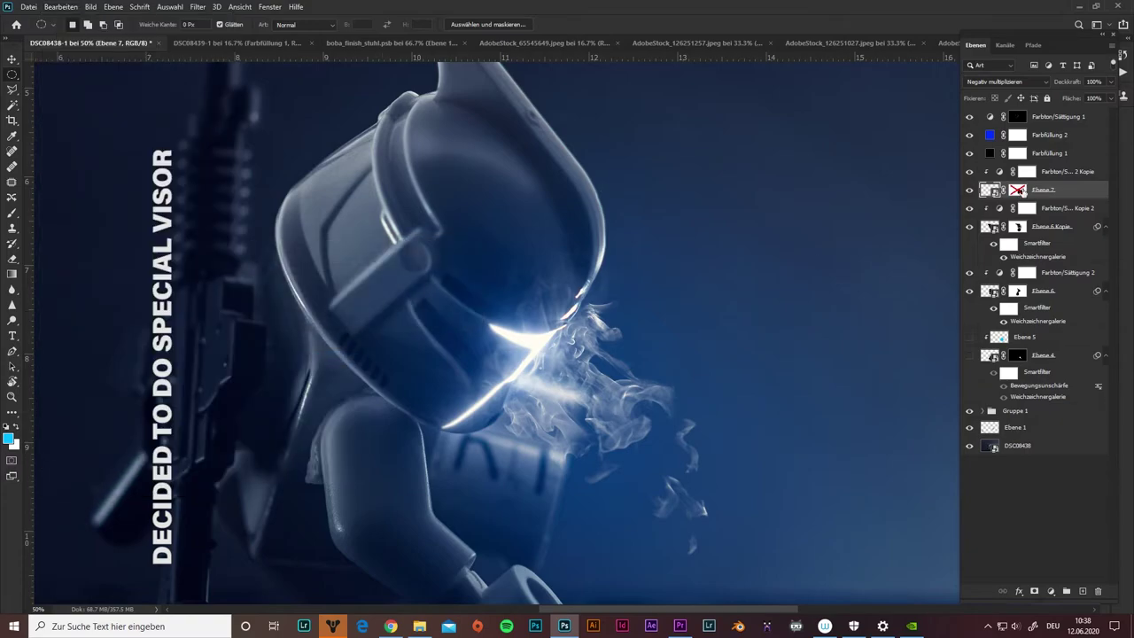
Warp the Ebene 7 smoke to stream from the visor's edge and add a layer mask
click(60, 7)
click(295, 357)
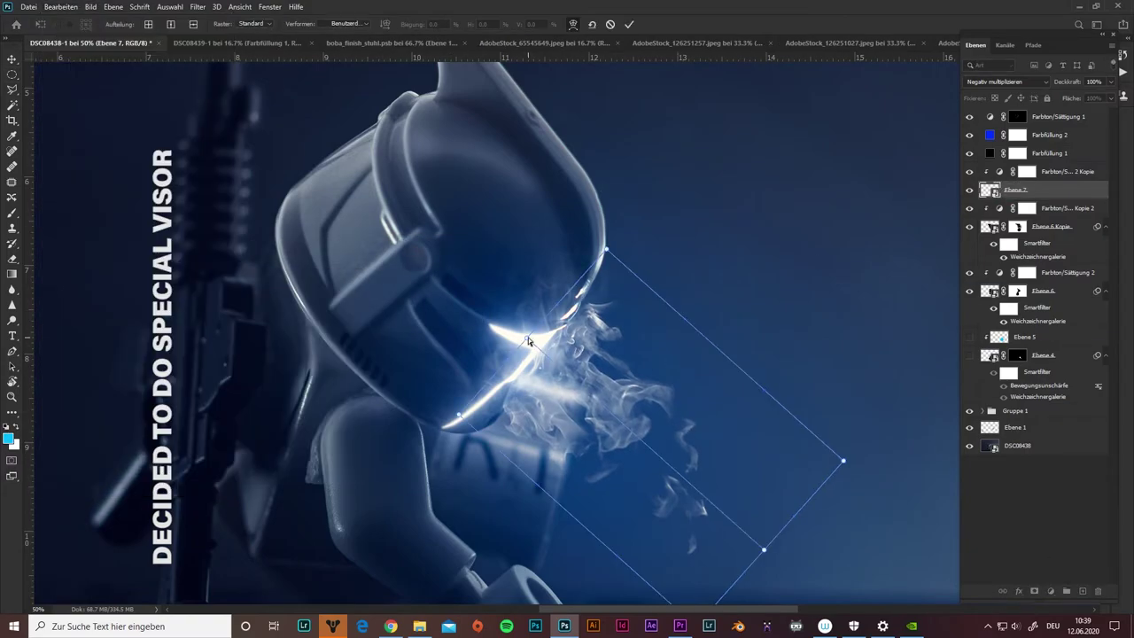
drag(560, 344, 663, 408)
key(Return)
mouse_move(578, 359)
mouse_down()
mouse_move(596, 365)
mouse_move(599, 349)
mouse_up()
scroll(599, 349, down, 3)
click(1033, 591)
key(b)
scroll(649, 322, up, 3)
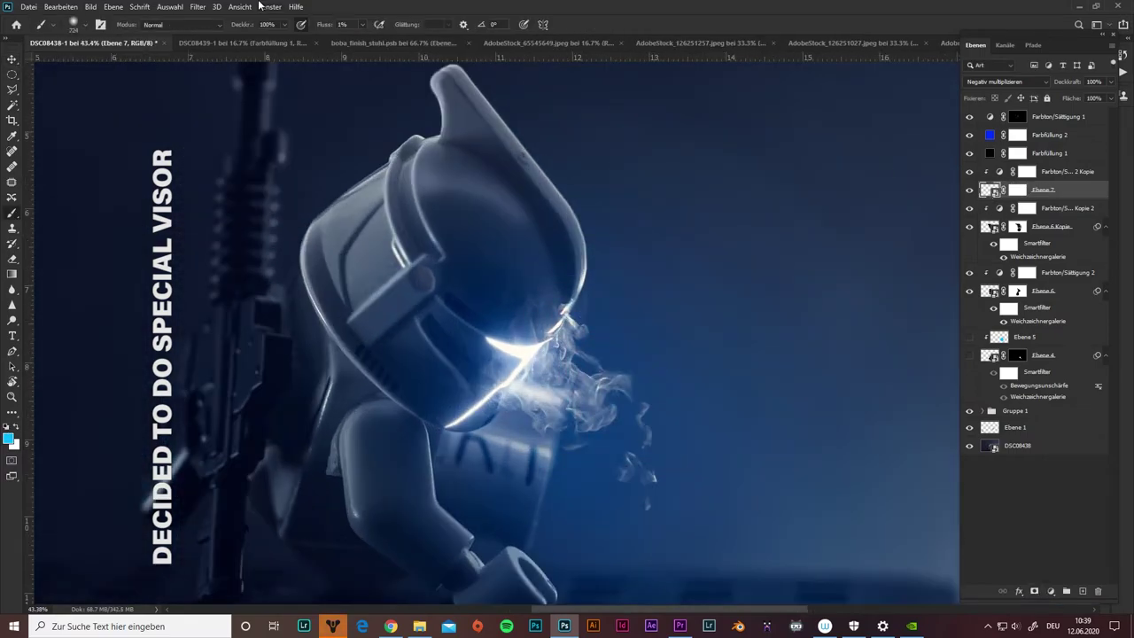
click(197, 7)
click(225, 21)
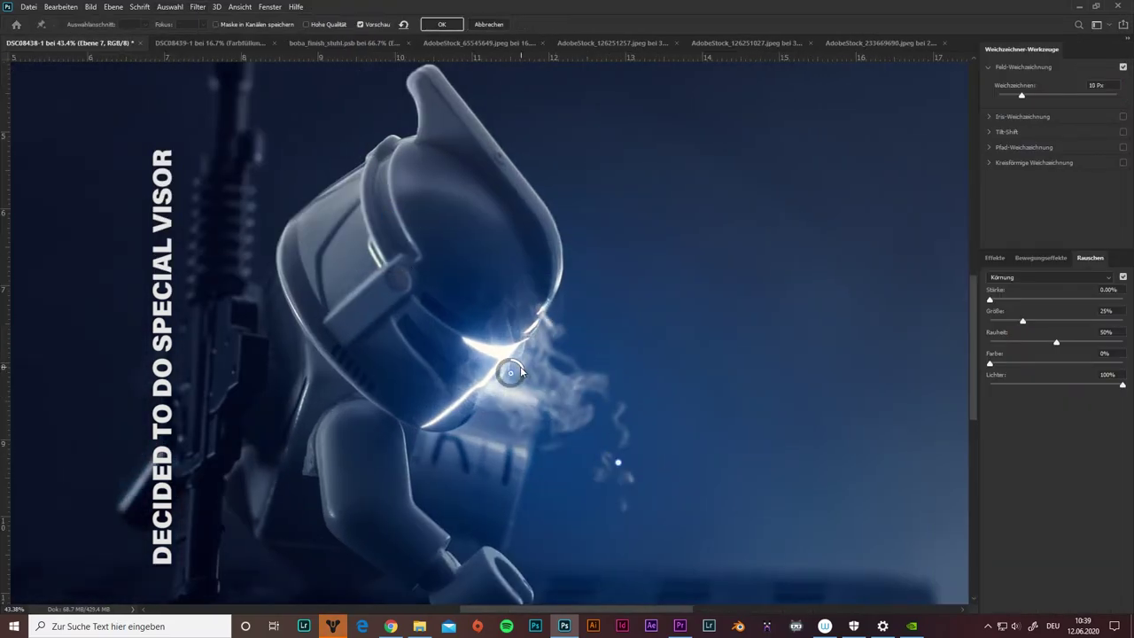
Blur the Ebene 7 smoke and refine the Ebene 6 Kopie and Ebene 6 masks with a smaller brush
key(Return)
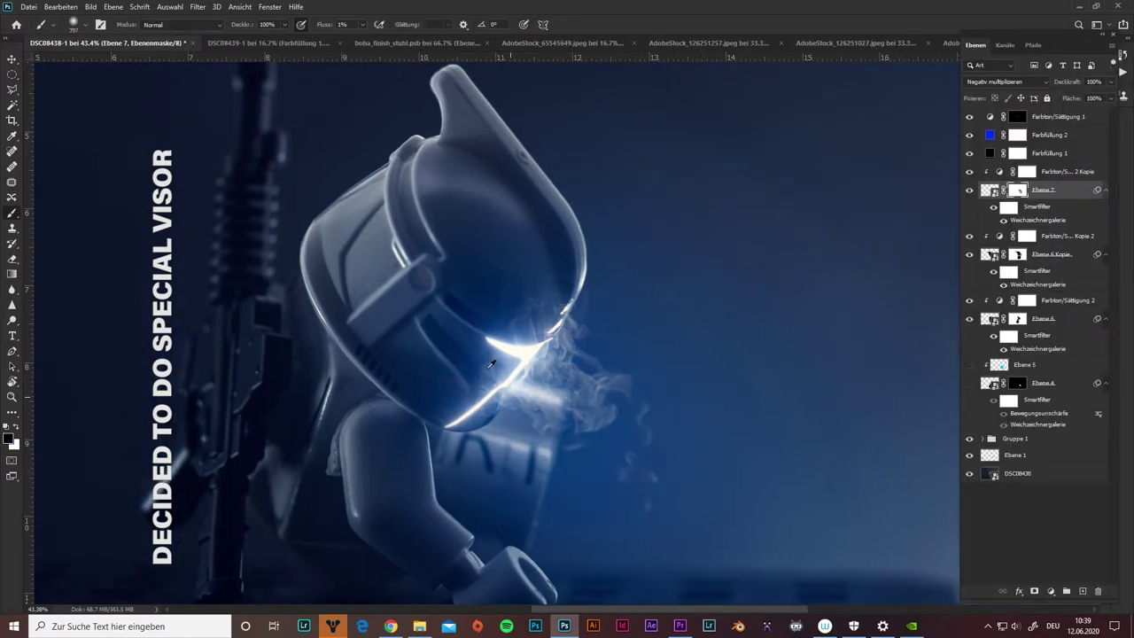
drag(495, 353, 535, 411)
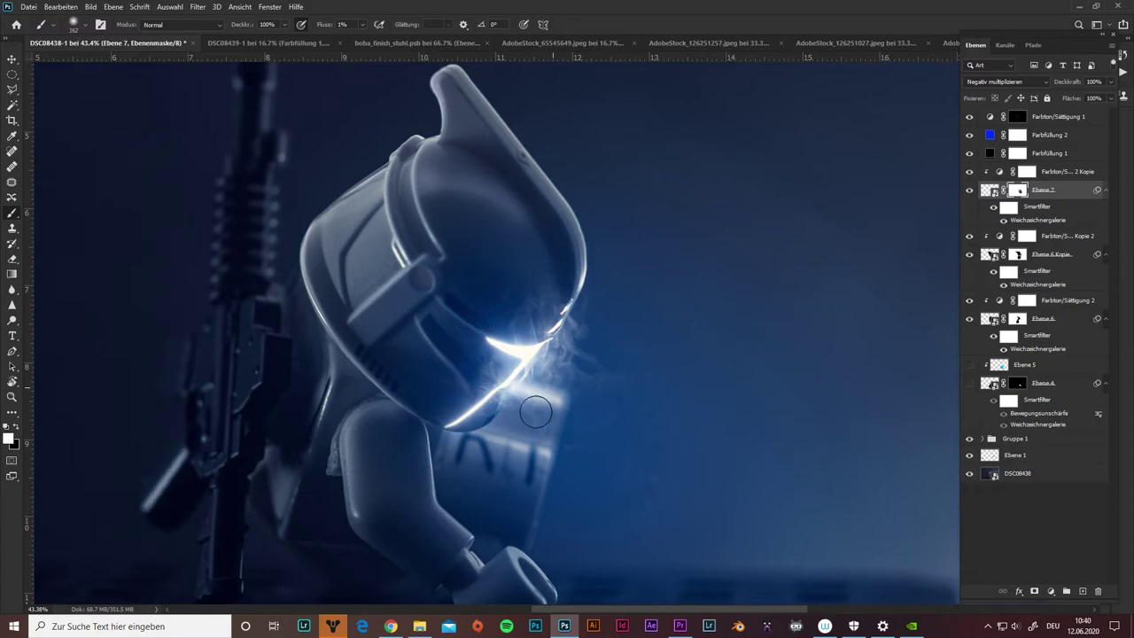
scroll(620, 354, down, 1)
scroll(651, 230, up, 1)
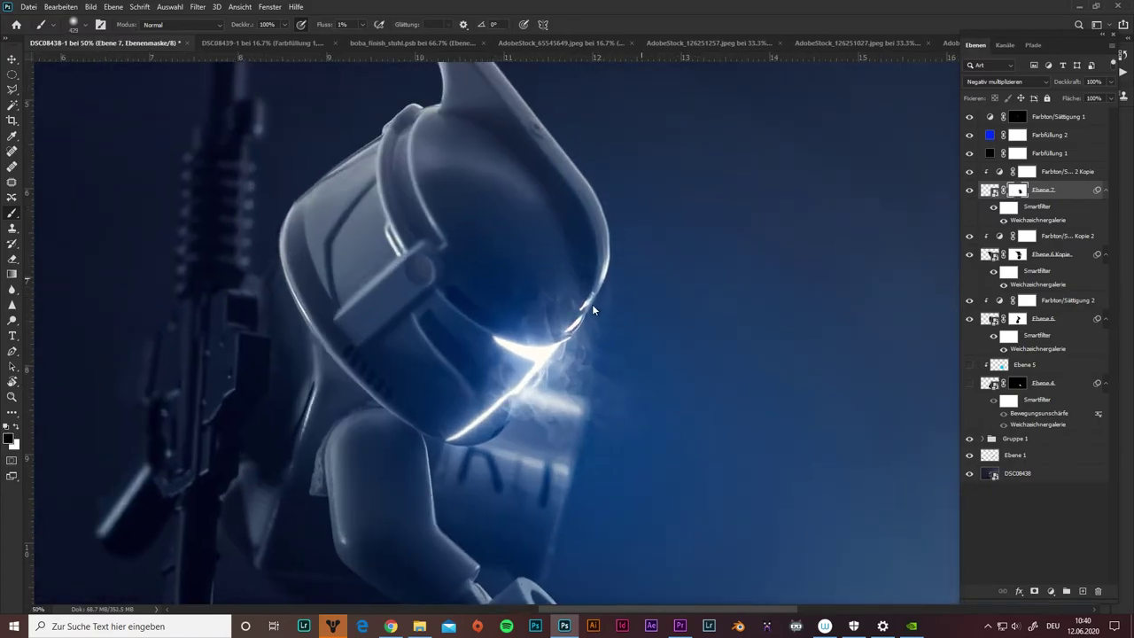
click(1017, 254)
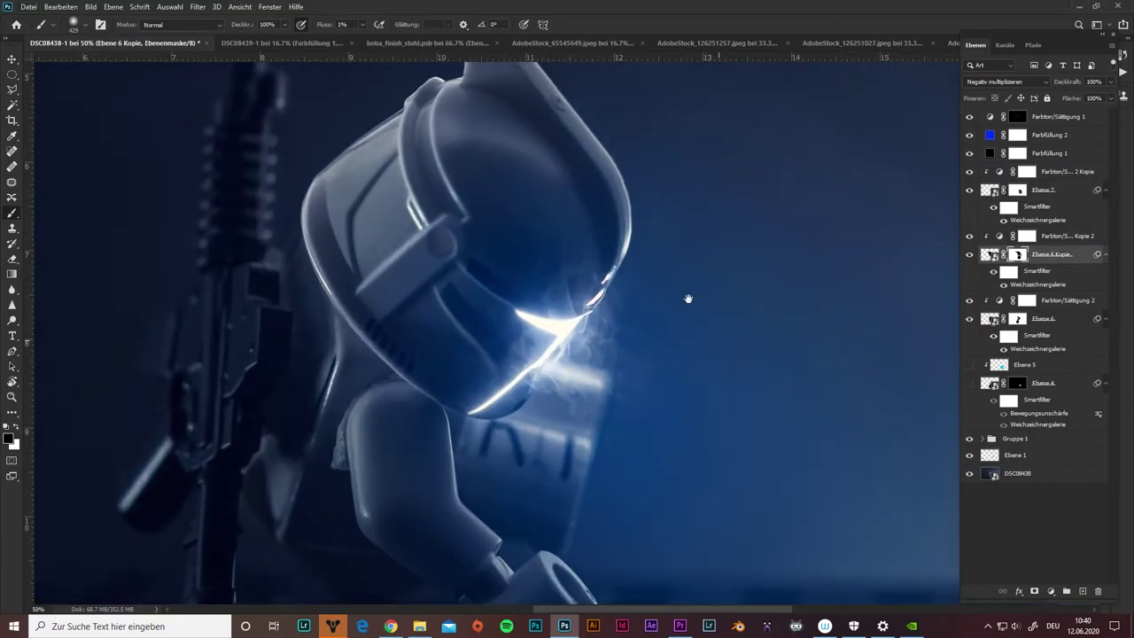
scroll(685, 296, down, 1)
click(1018, 318)
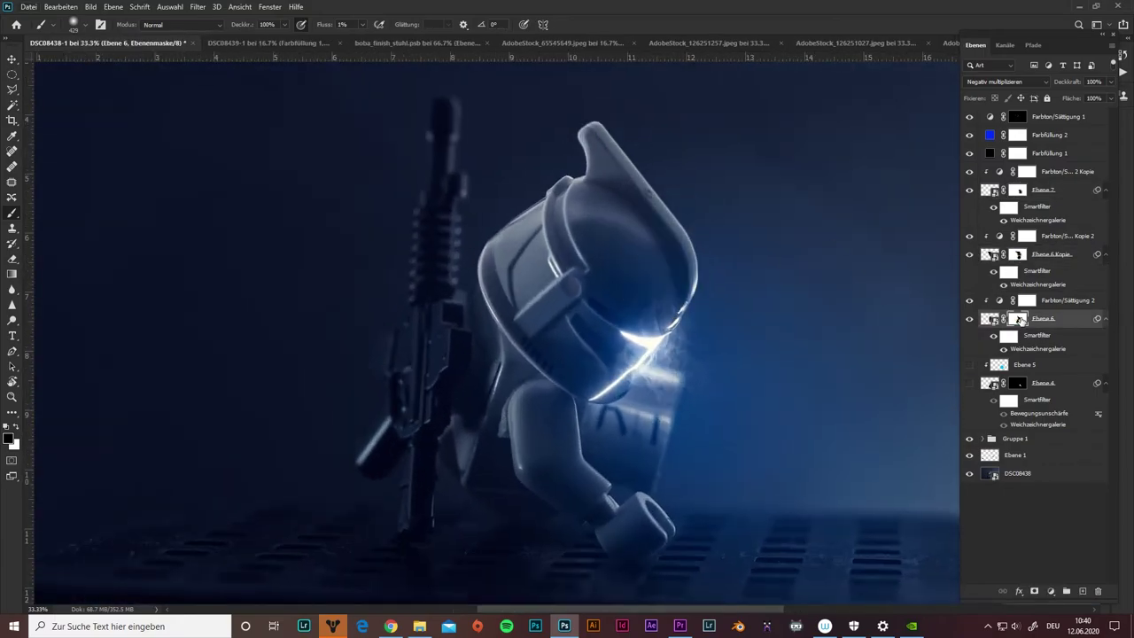
scroll(604, 333, up, 2)
scroll(664, 269, down, 1)
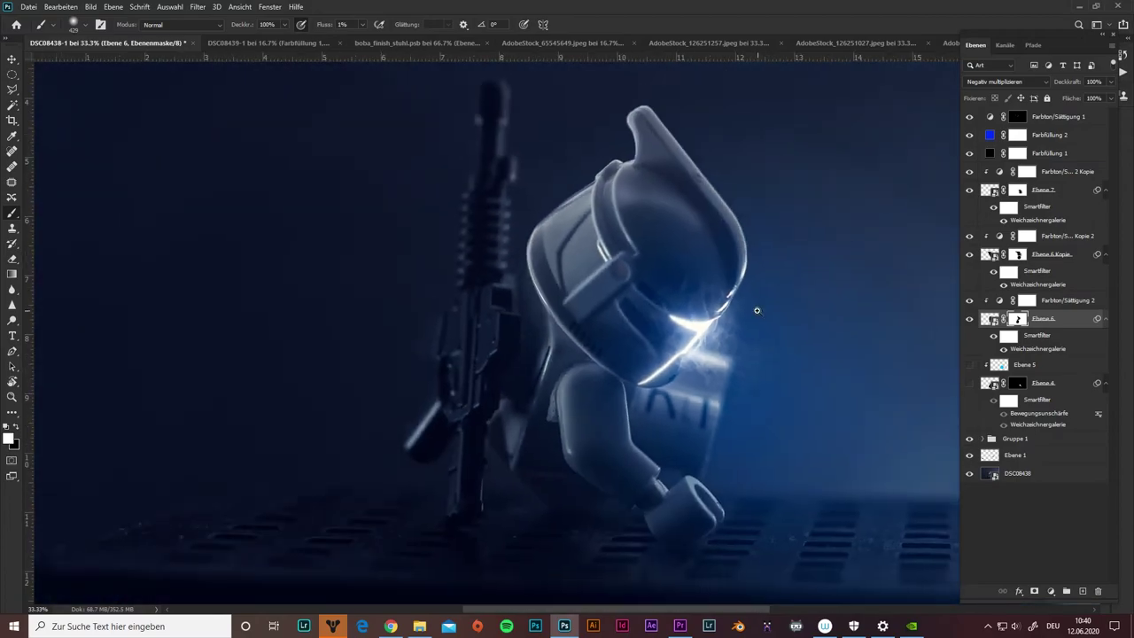
Group the smoke layers down to Ebene 4 into Gruppe 2 and add an empty layer above
click(971, 189)
scroll(771, 283, down, 2)
click(1054, 171)
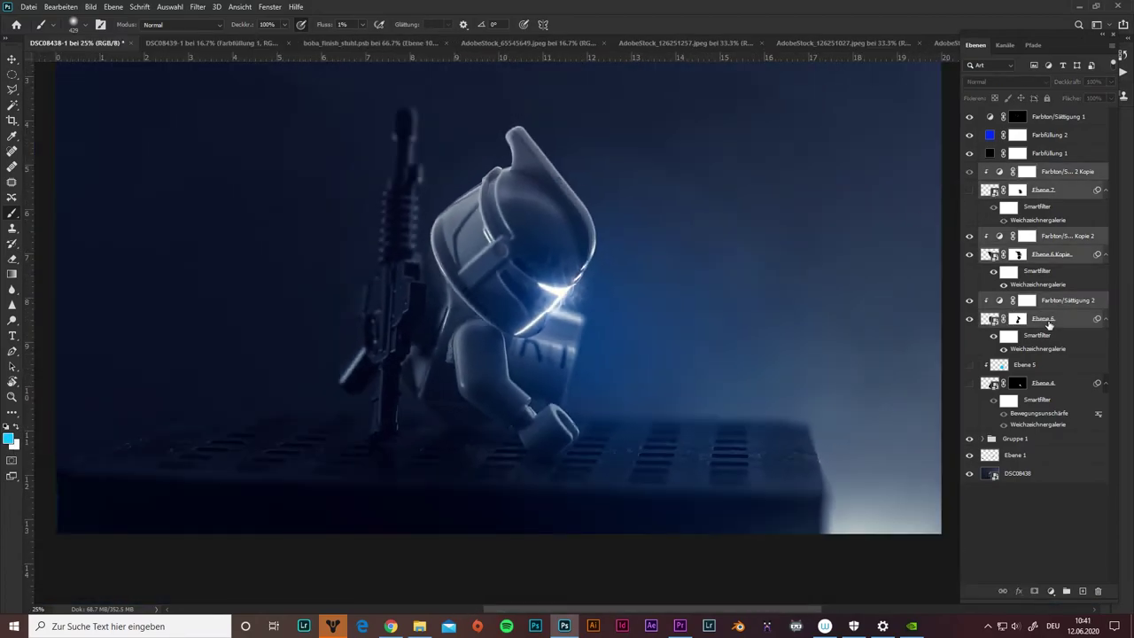
shift+click(1045, 382)
key(ctrl+g)
scroll(704, 235, up, 2)
key(ctrl+shift+alt+n)
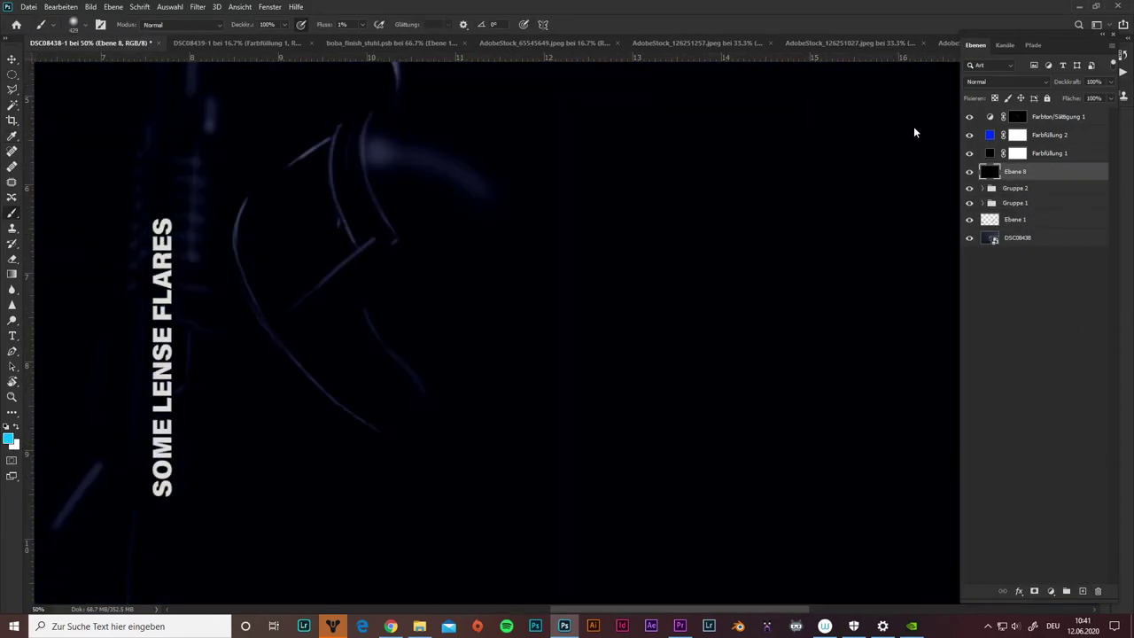
Render a lens flare on the new Ebene 8 over the visor and add noise
click(198, 6)
click(239, 78)
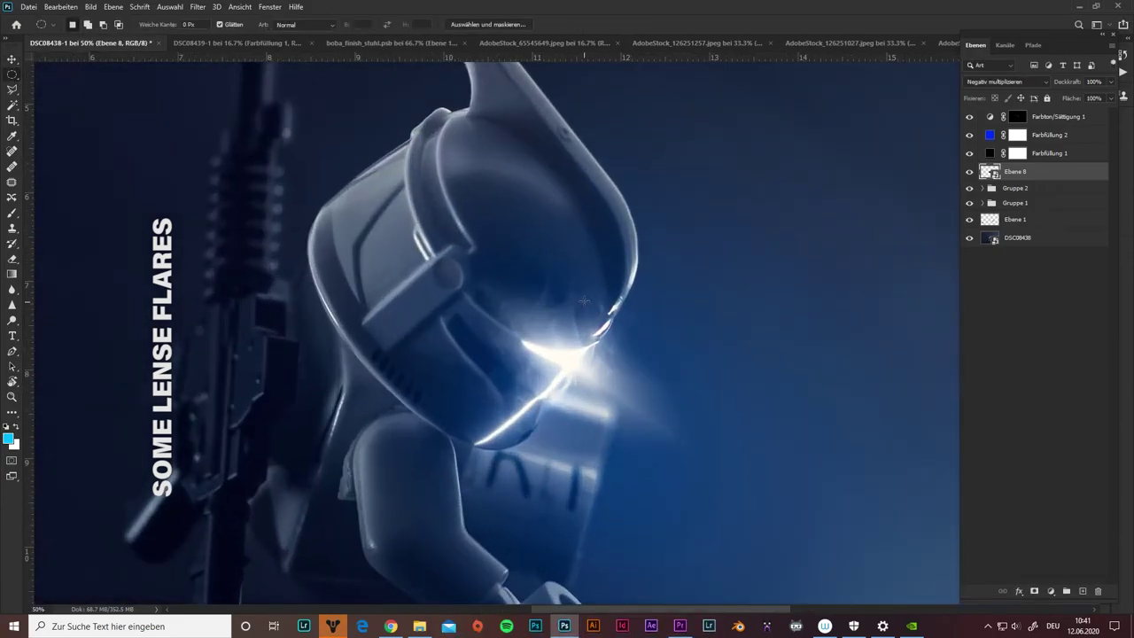
click(198, 6)
click(426, 172)
click(614, 127)
click(13, 213)
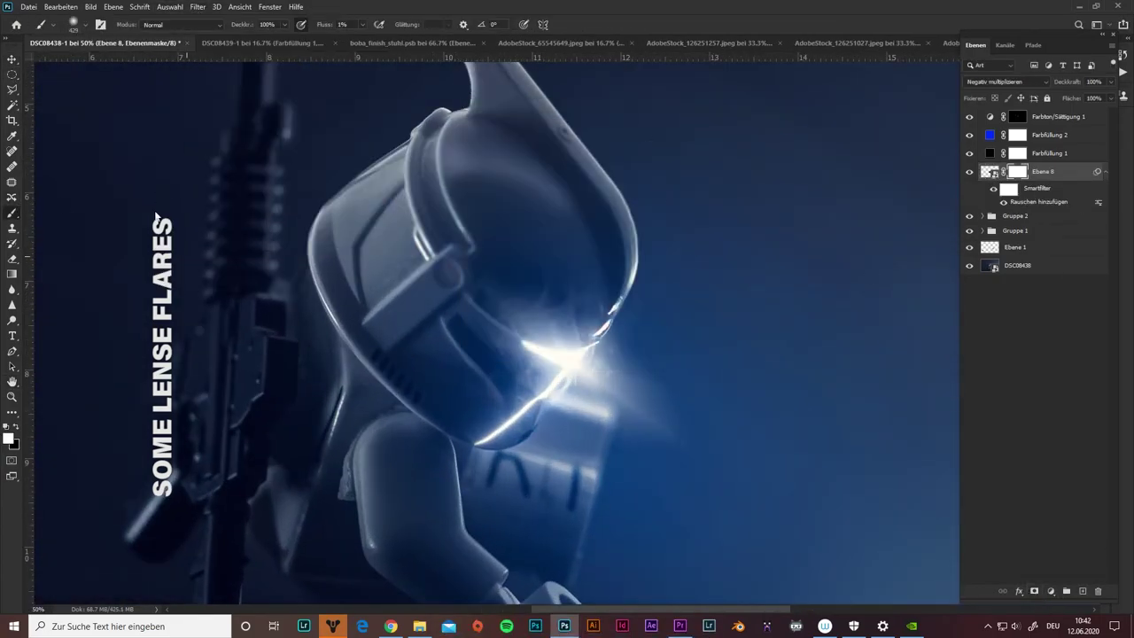
Paint back part of the flare on its mask at 21% flow, then hide it to compare
key(shift+2)
key(shift+1)
drag(476, 297, 567, 363)
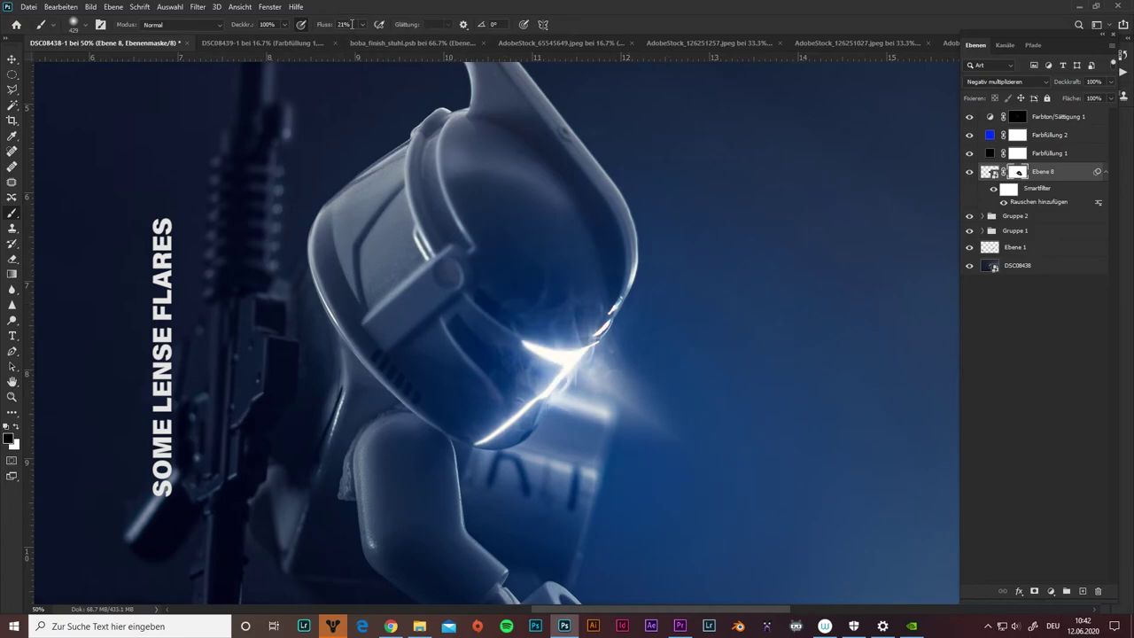
click(969, 174)
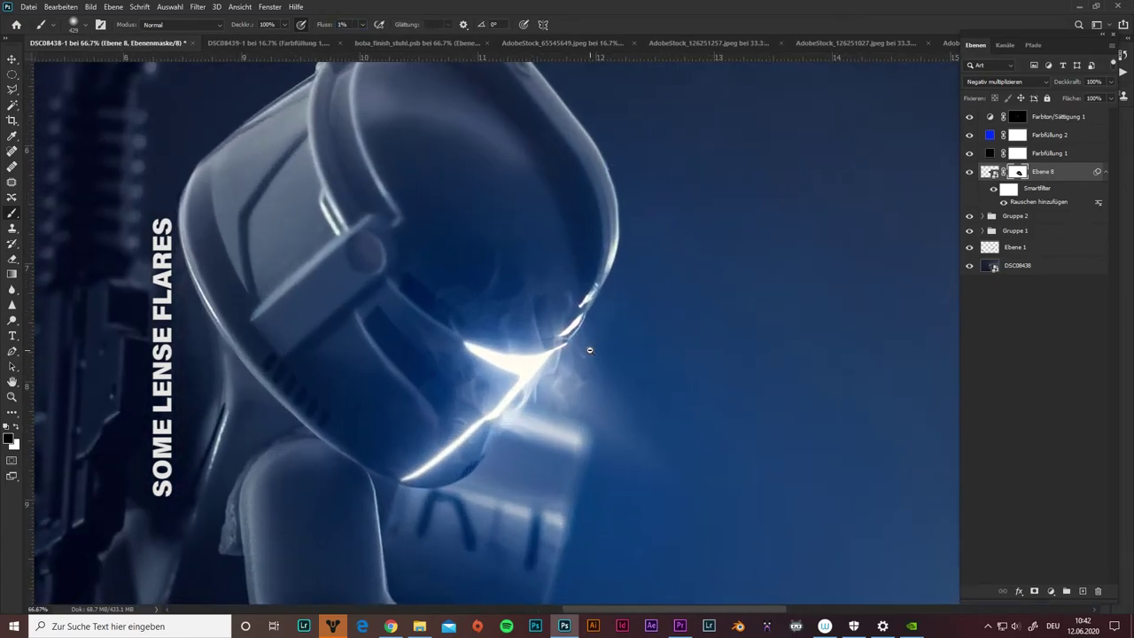
scroll(638, 313, down, 2)
scroll(714, 253, up, 1)
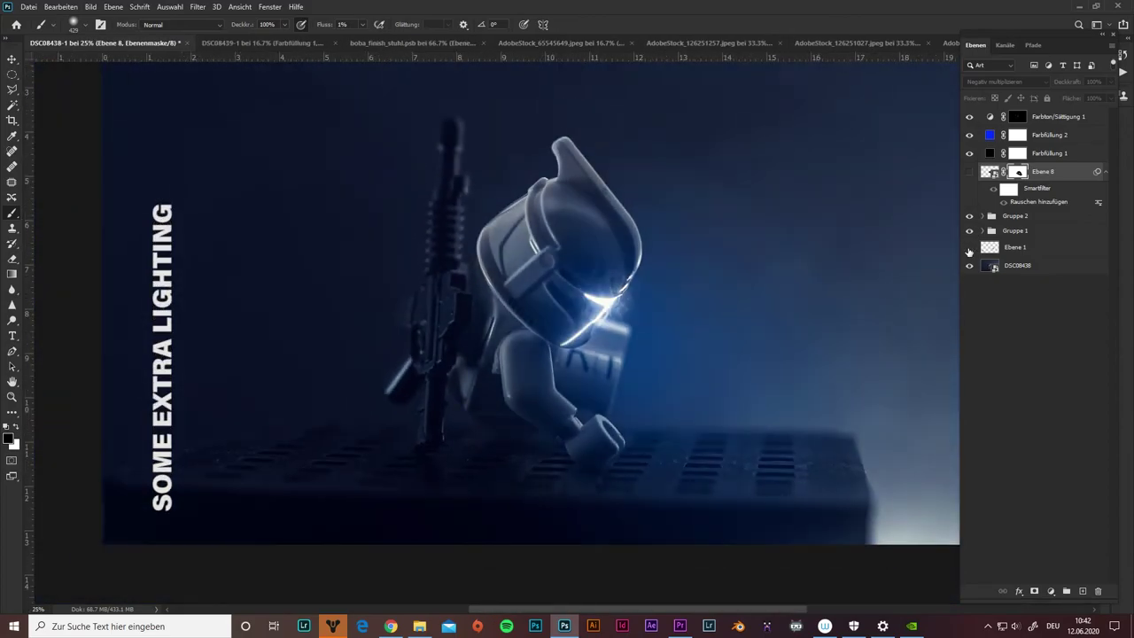
Lower Farbfüllung 1 to 62% opacity and add two Curves layers lifting the black point
click(992, 153)
drag(1068, 82, 1073, 86)
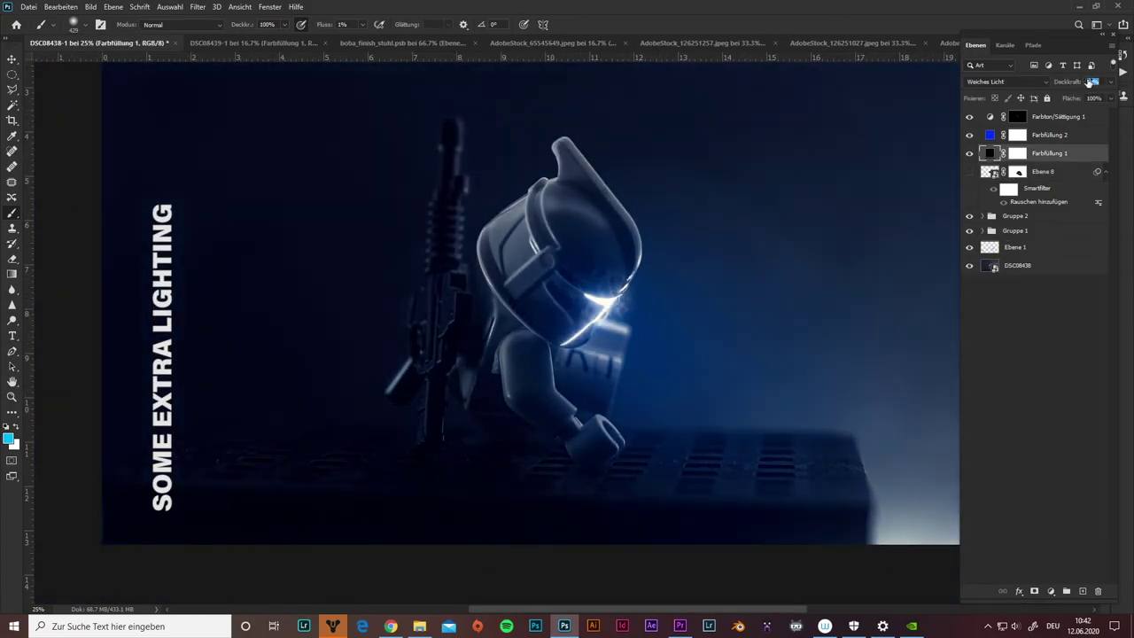
click(1051, 591)
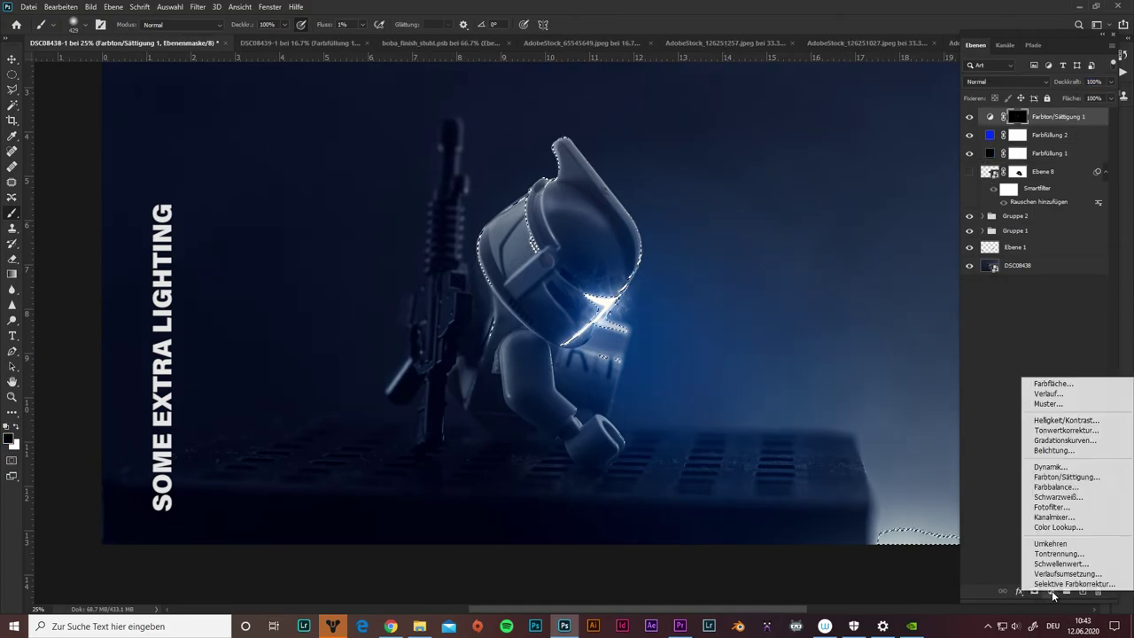
click(1045, 451)
key(ctrl+j)
drag(825, 396, 824, 394)
click(1017, 135)
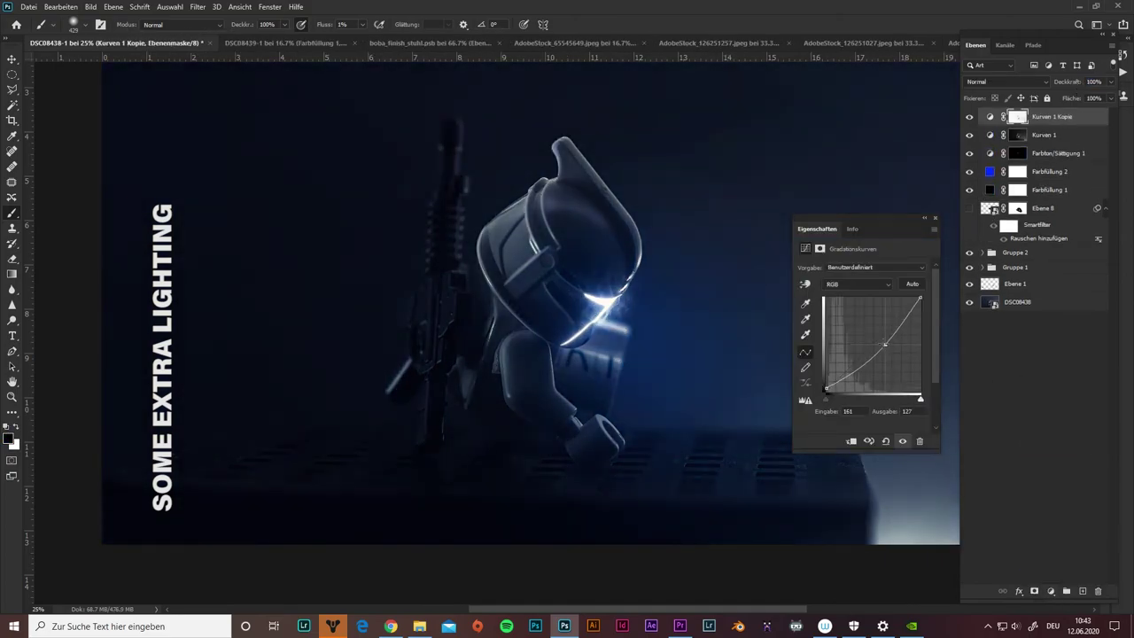
click(1017, 116)
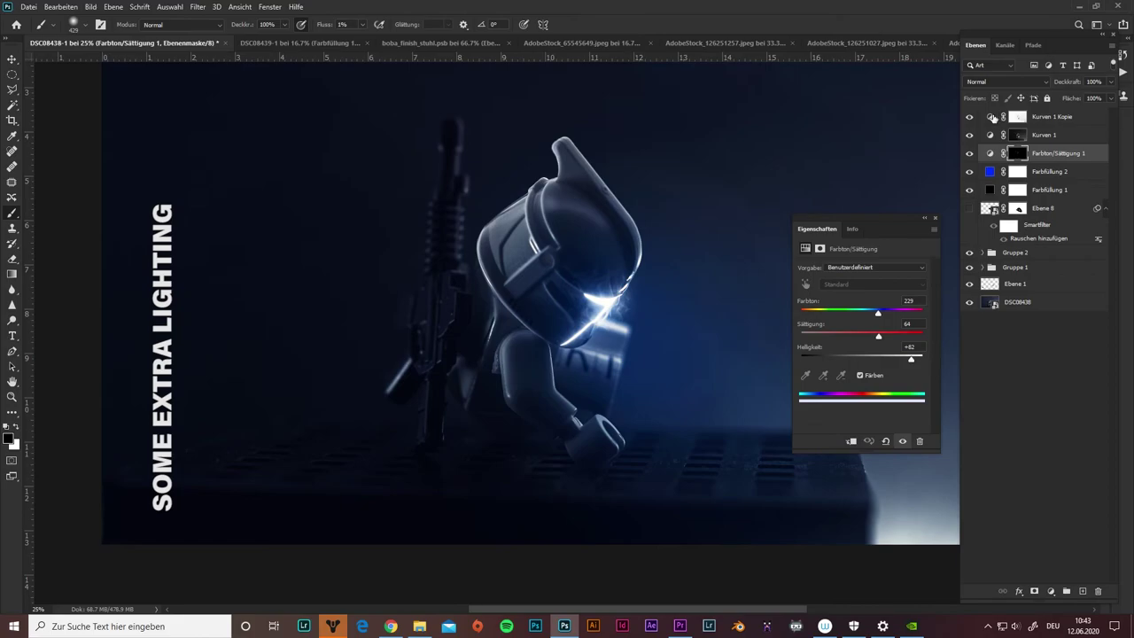
Group both curves layers, then select all and copy the merged trooper image
click(933, 215)
scroll(590, 324, down, 1)
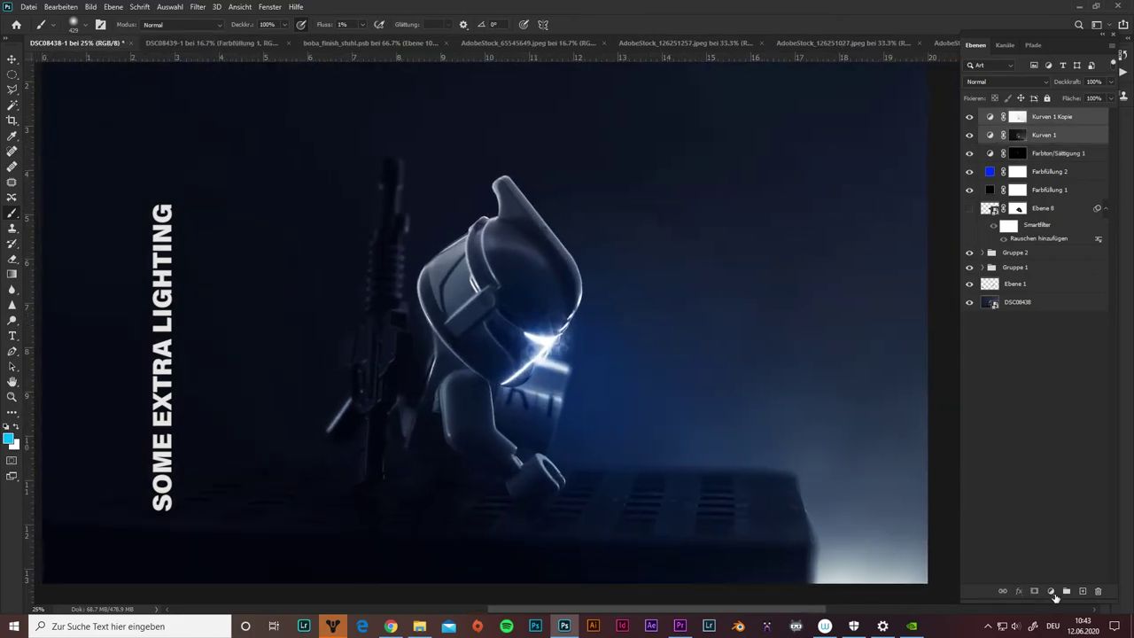
key(ctrl+g)
key(ctrl+minus)
key(ctrl+a)
key(ctrl+shift+c)
click(396, 43)
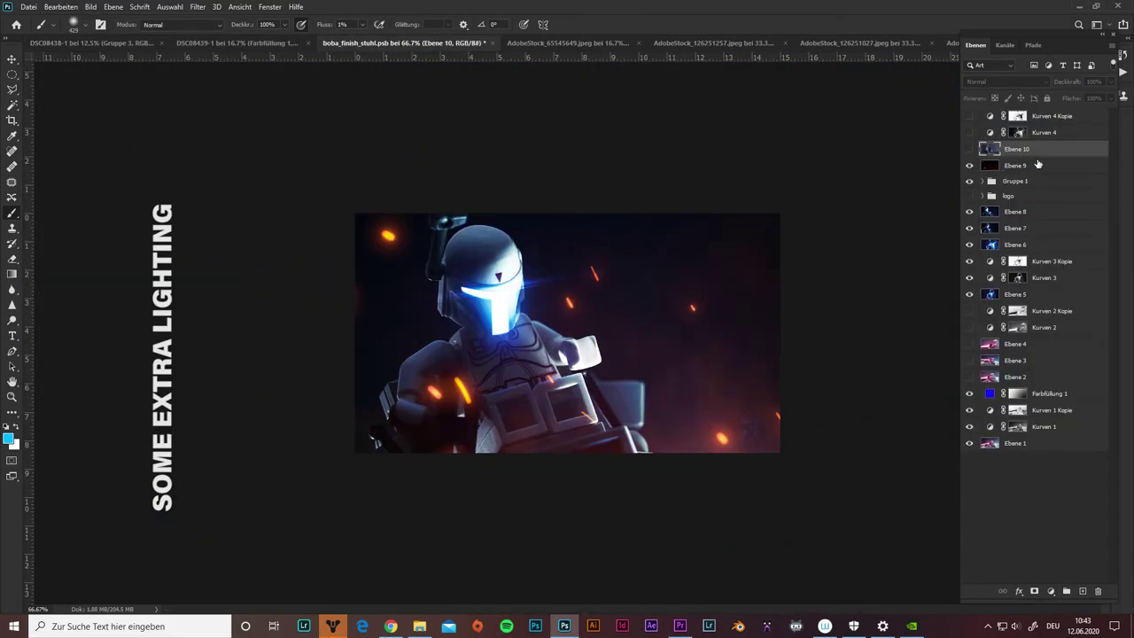
Paste the trooper image into boba_finish_stuhl, tilted about -33° and enlarged to fill the frame
key(ctrl+v)
key(ctrl+t)
drag(791, 181, 691, 280)
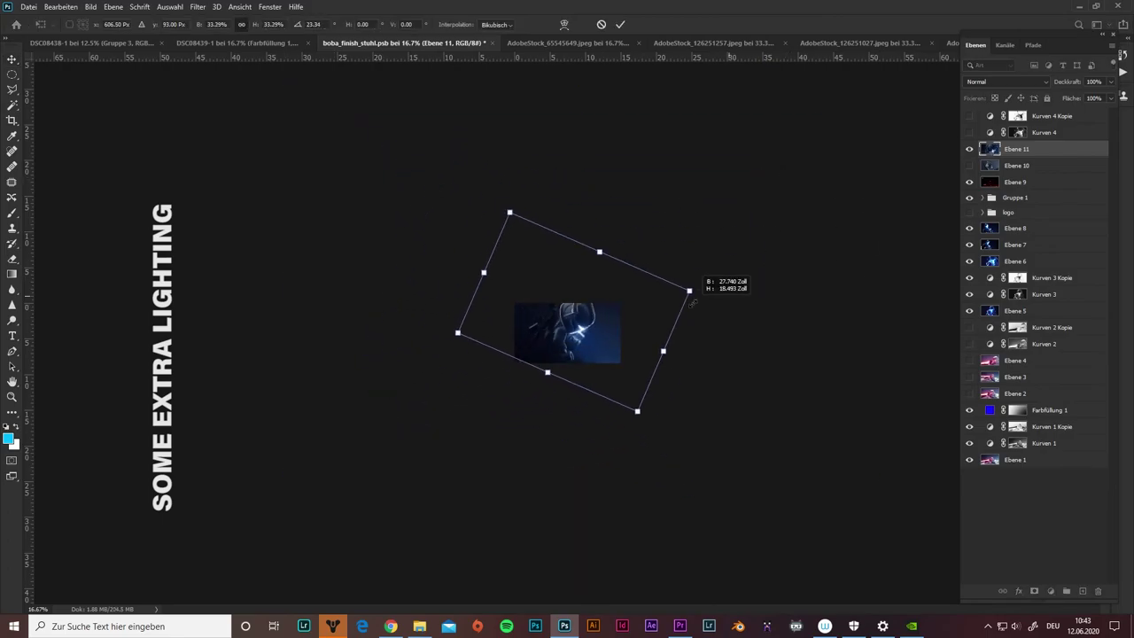
key(ctrl+plus)
key(ctrl+plus)
key(ctrl+plus)
mouse_move(651, 152)
mouse_down()
mouse_move(800, 151)
mouse_move(873, 197)
mouse_up()
mouse_move(866, 387)
mouse_down()
mouse_move(846, 144)
mouse_move(808, 157)
mouse_up()
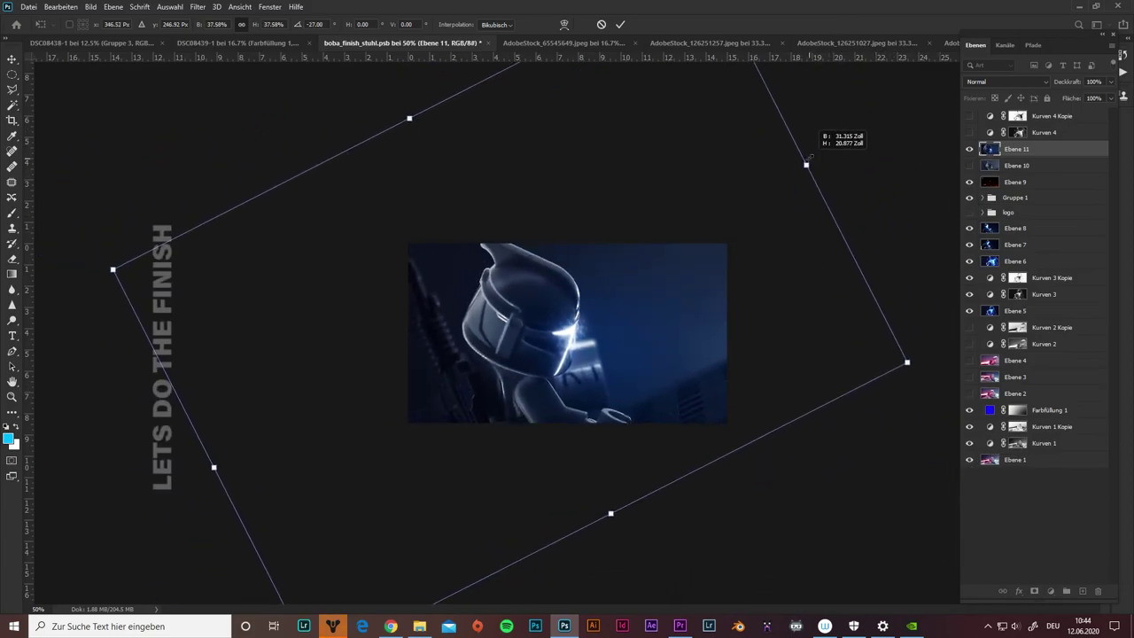
mouse_move(800, 138)
mouse_down()
mouse_move(957, 353)
mouse_move(945, 236)
mouse_up()
mouse_move(827, 261)
mouse_down()
mouse_move(797, 246)
mouse_move(831, 278)
mouse_up()
key(Return)
Sharpen the placed image with Unsharp Mask and add two Curves layers masked to the selection
click(198, 7)
click(434, 224)
click(982, 192)
click(1017, 150)
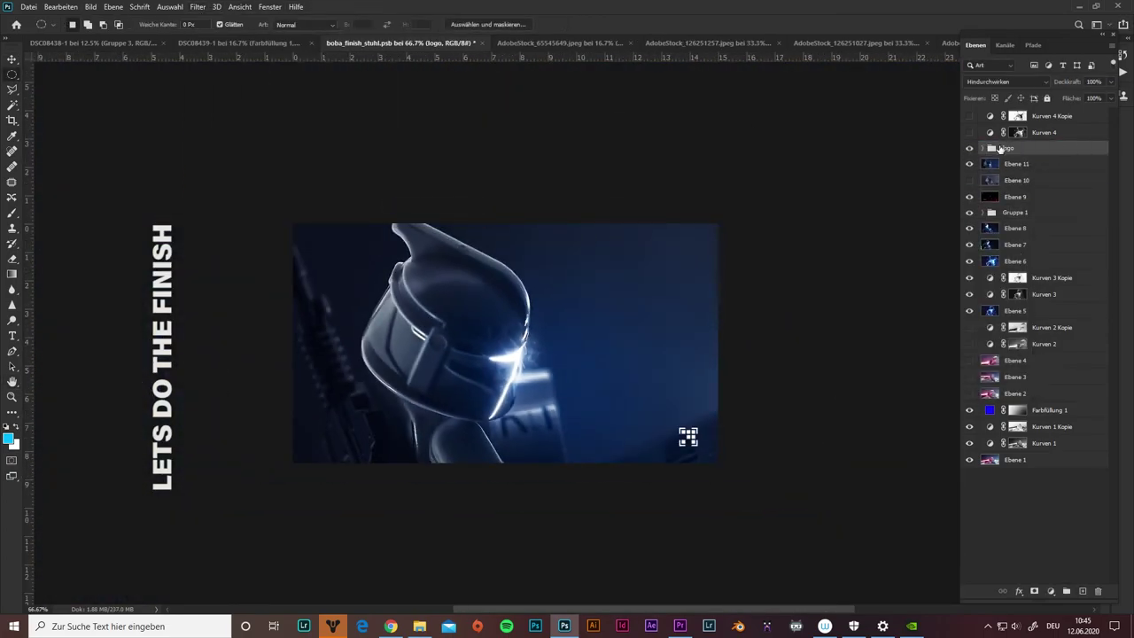
key(F2)
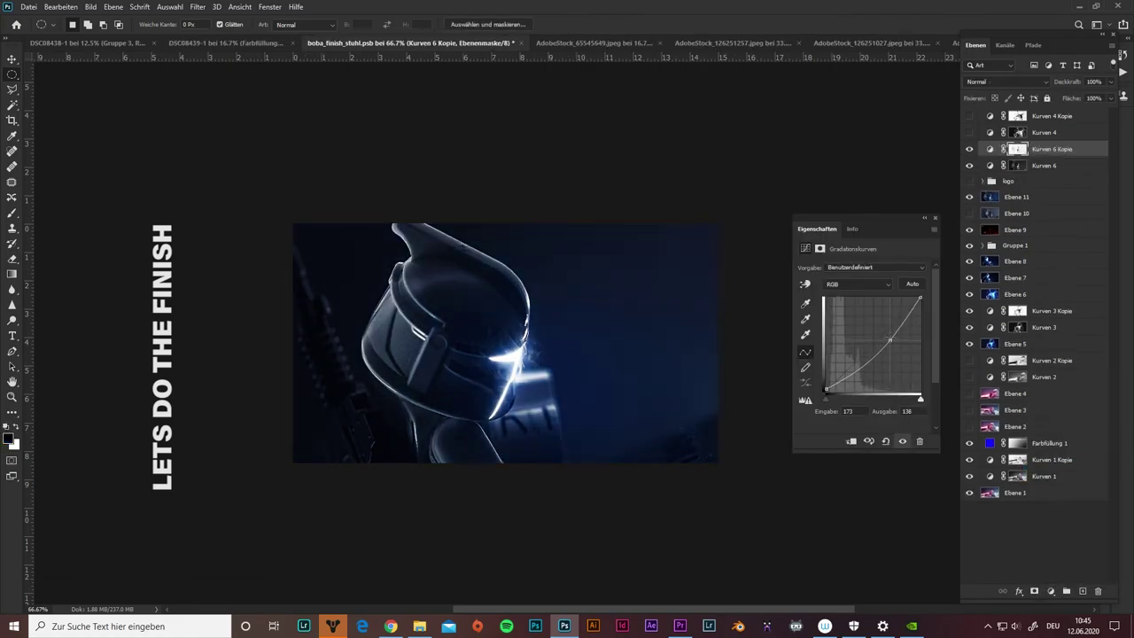
key(alt+bracketleft)
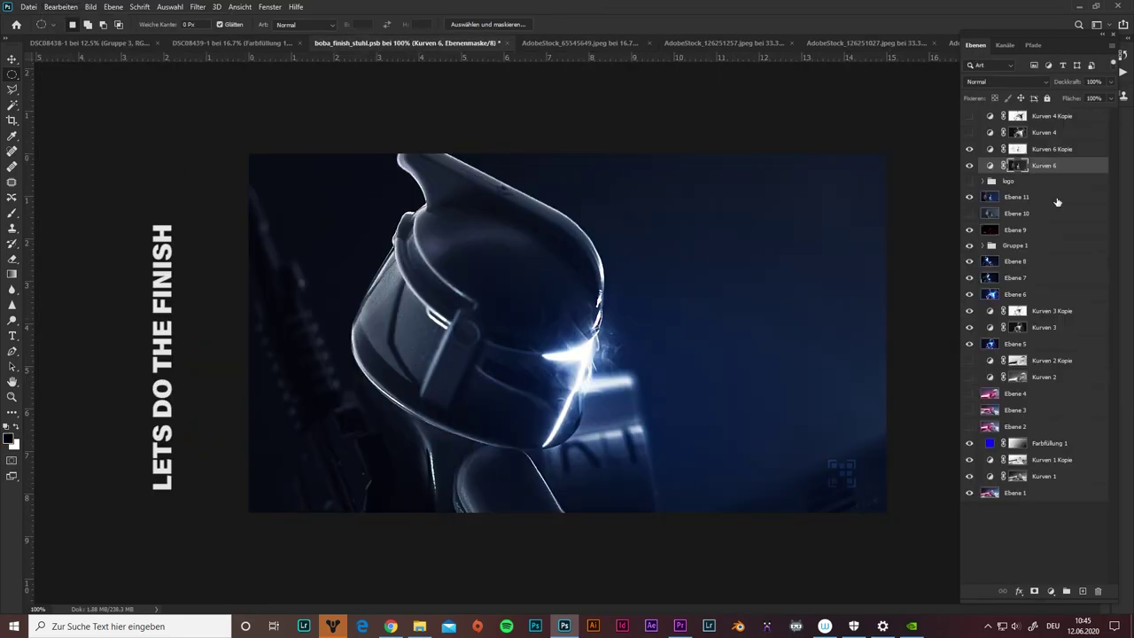
Paste the ember sparks in Screen blend mode, rotated to about 162°
key(alt+bracketright)
key(ctrl+v)
key(shift+alt+s)
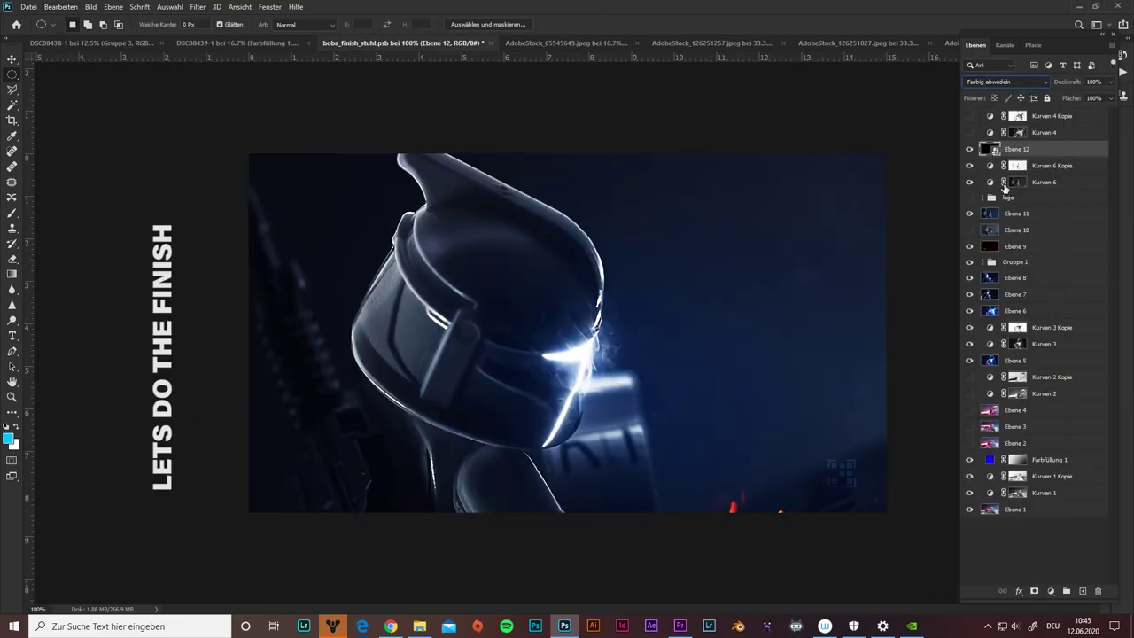
key(ctrl+t)
key(ctrl+minus)
key(ctrl+minus)
mouse_move(766, 526)
mouse_down()
mouse_move(629, 344)
mouse_move(889, 160)
mouse_up()
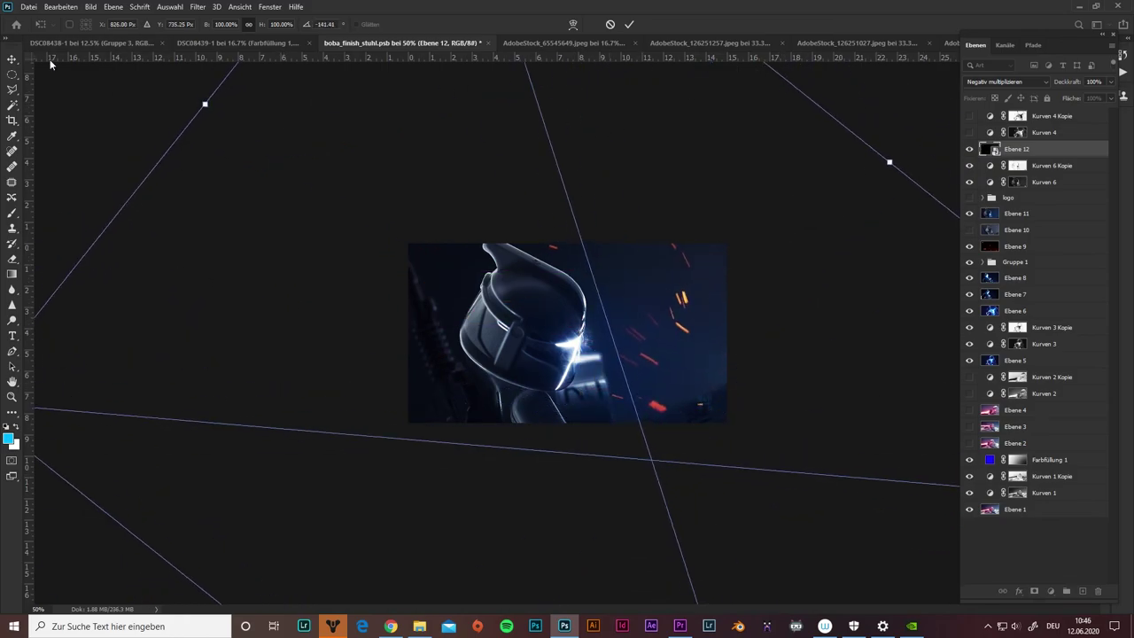
key(Return)
key(ctrl+plus)
Apply a Field Blur to the embers and tint them with a clipped Color Balance layer
click(198, 6)
click(425, 153)
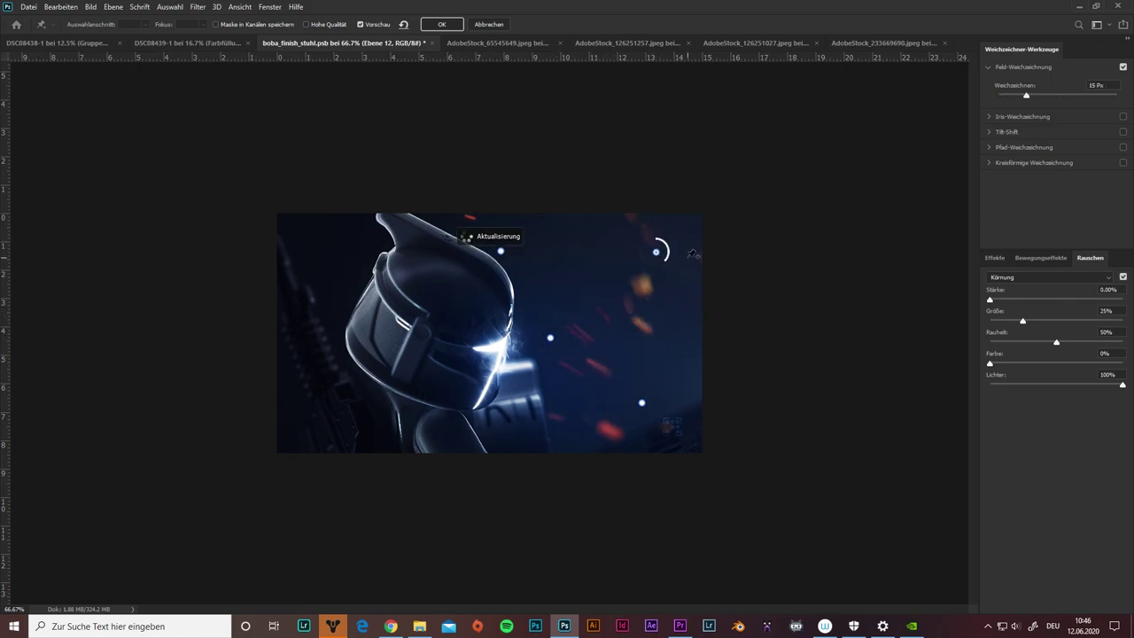
key(Return)
click(1050, 591)
click(1054, 482)
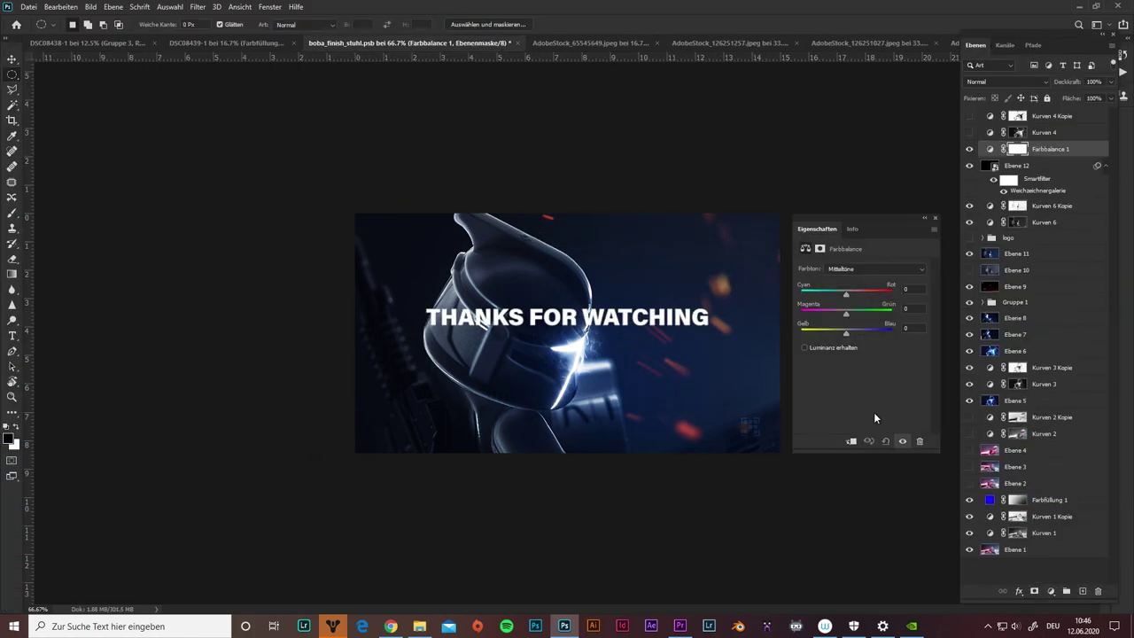
click(772, 330)
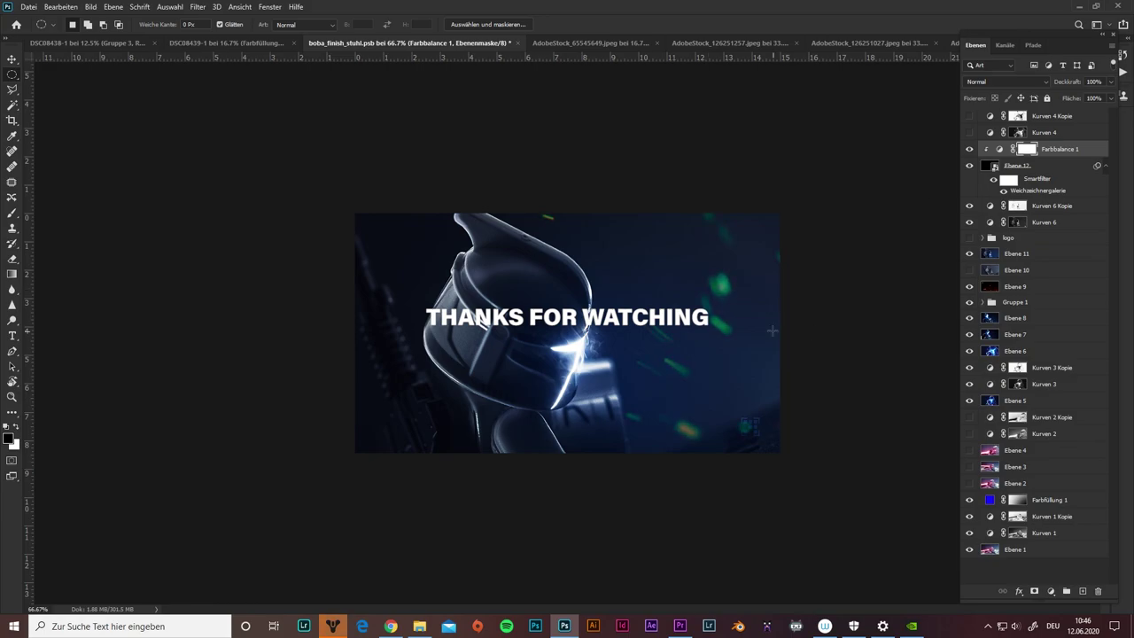